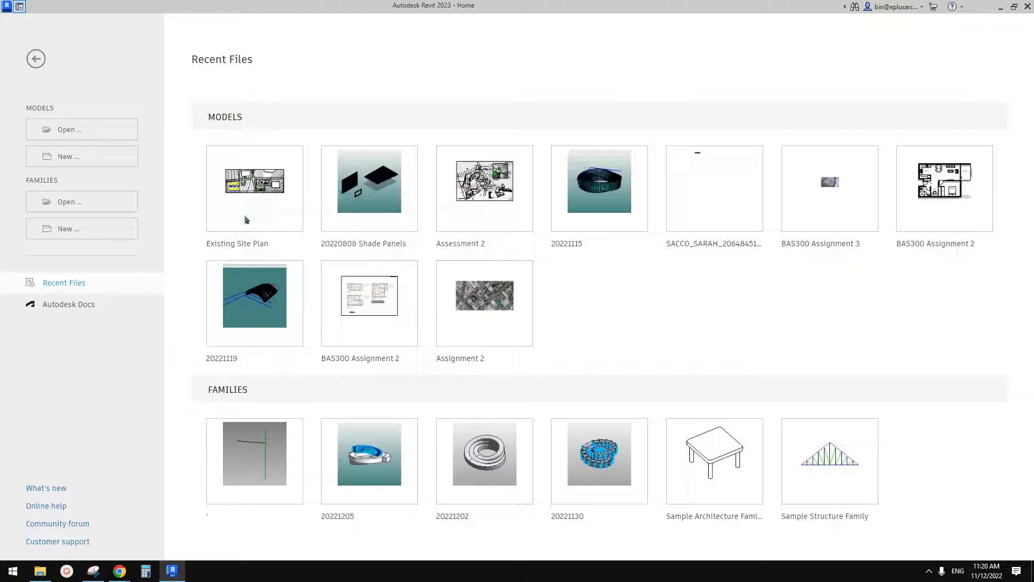
# Create a new project from the Architectural Template, checking the reference images in the browser document before confirming
pyautogui.click(79, 162)
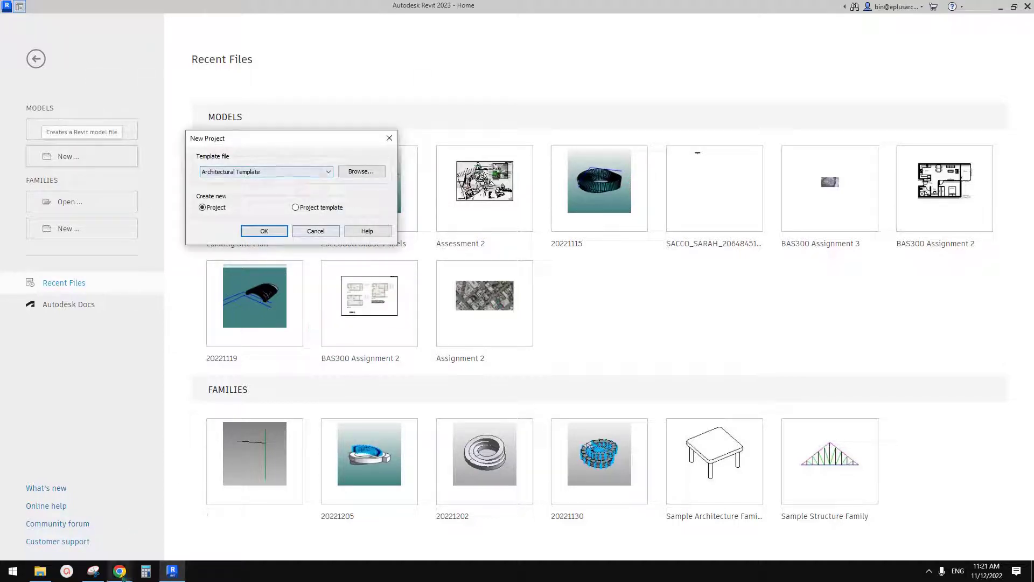
pyautogui.moveTo(120, 571)
pyautogui.click(166, 533)
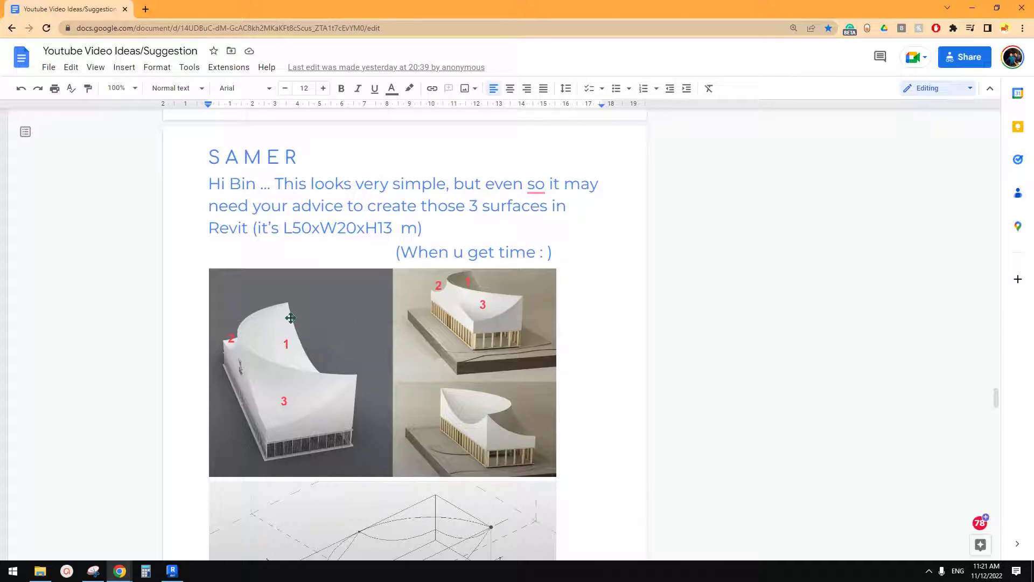
pyautogui.click(172, 572)
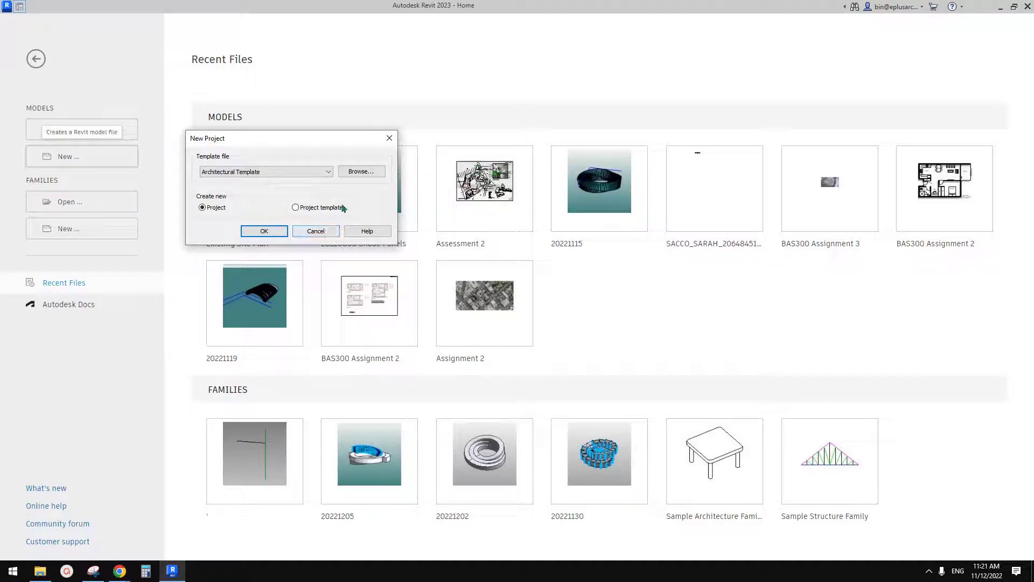
pyautogui.click(305, 173)
pyautogui.click(317, 188)
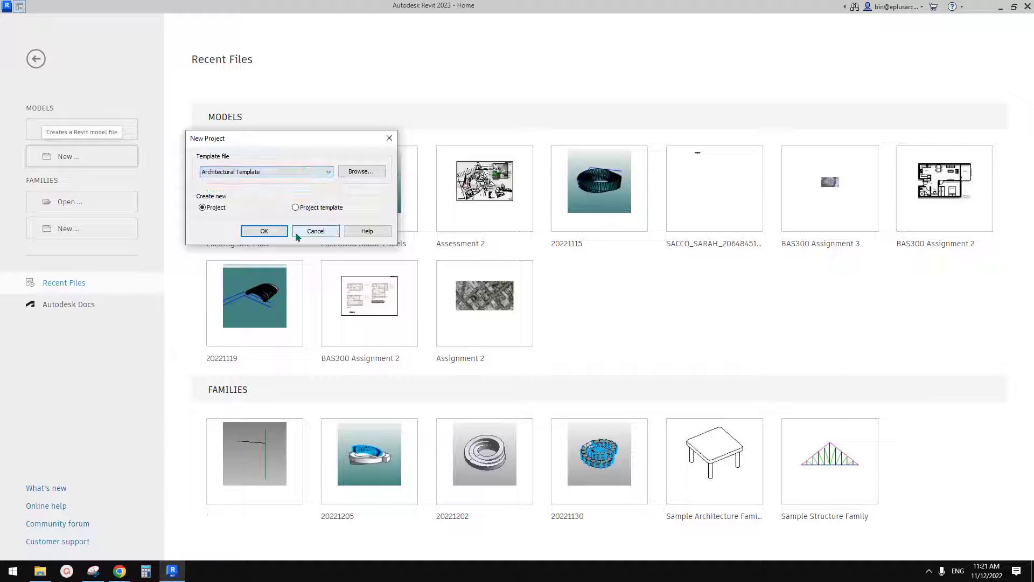
pyautogui.click(264, 230)
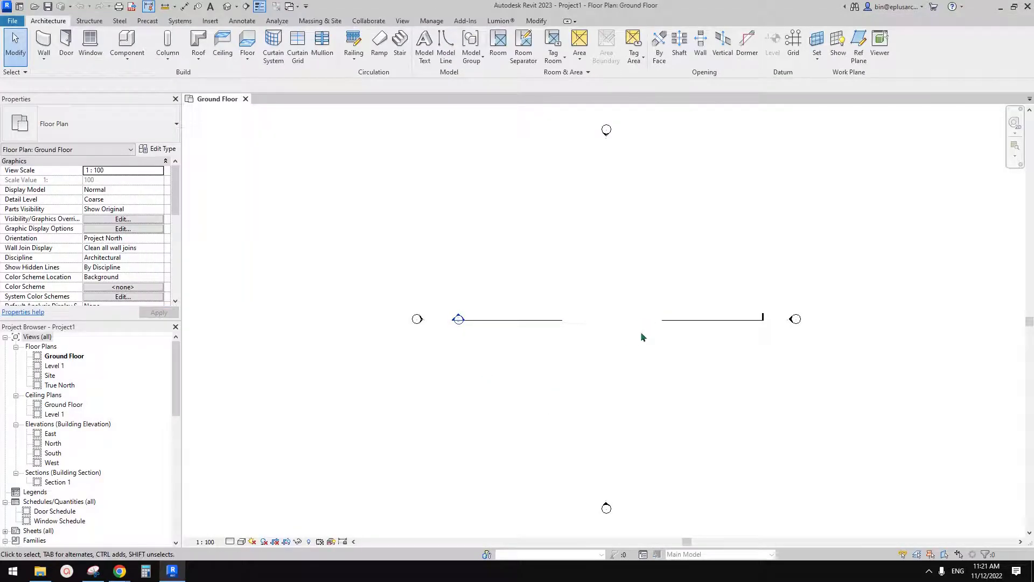
# Start an in-place model in the Generic Models category, keeping the default name Generic Models 1
pyautogui.scroll(1, 641, 334)
pyautogui.click(125, 64)
pyautogui.click(129, 102)
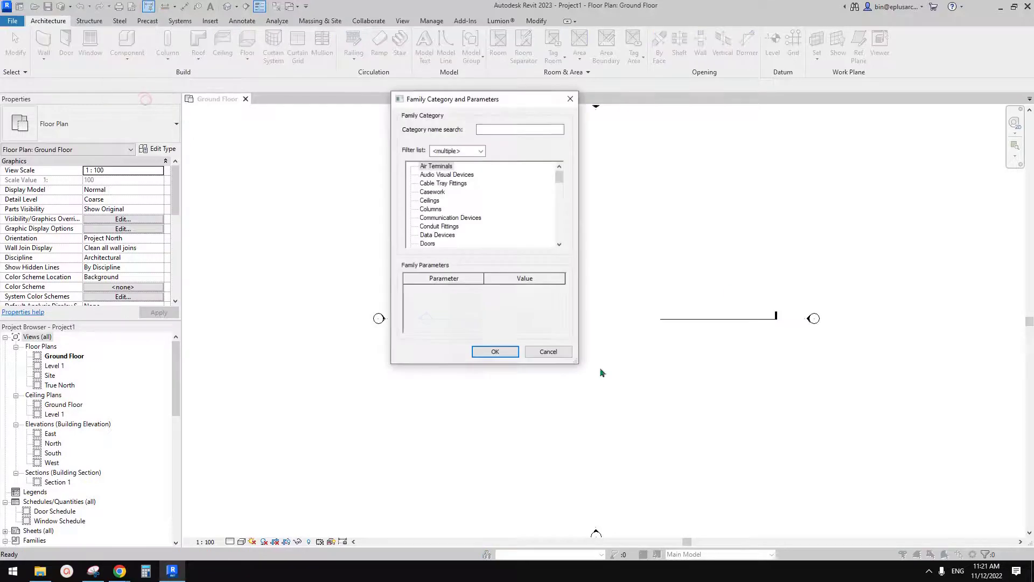
pyautogui.scroll(-4, 447, 209)
pyautogui.click(440, 235)
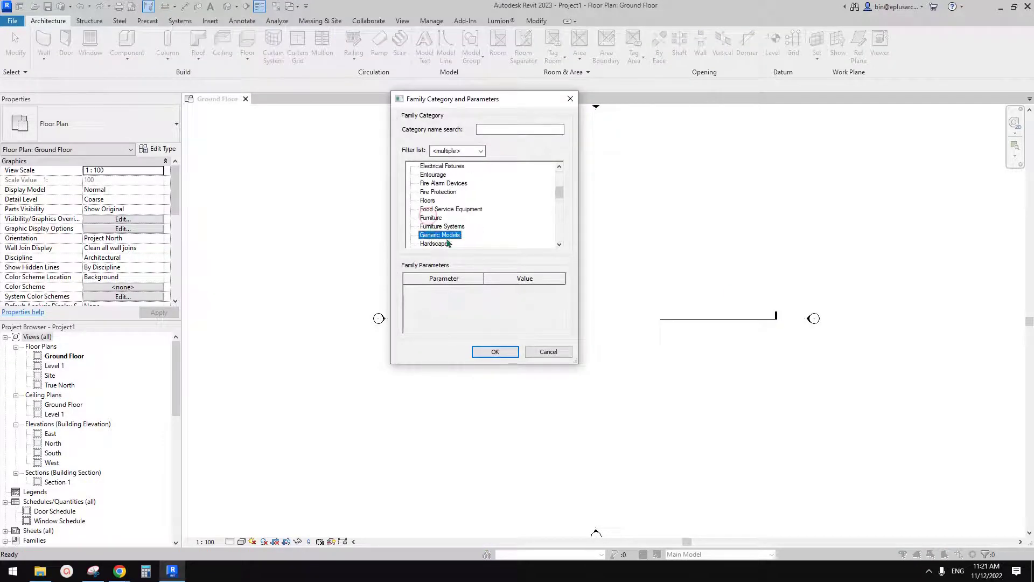
pyautogui.click(495, 352)
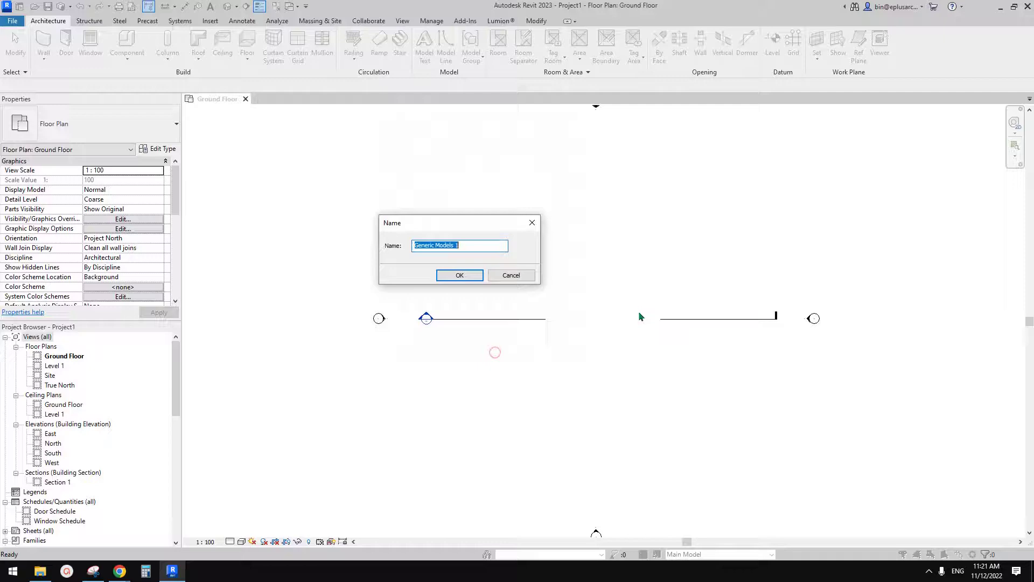
pyautogui.click(465, 276)
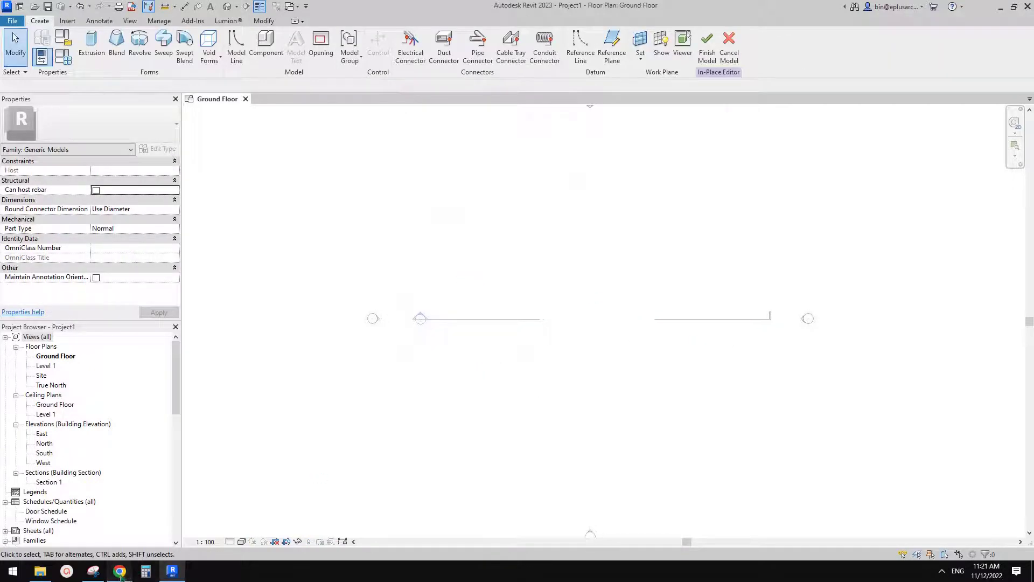
# Switch to the reference document in Chrome and capture its curved-roof building images with the Snipping Tool
pyautogui.click(119, 572)
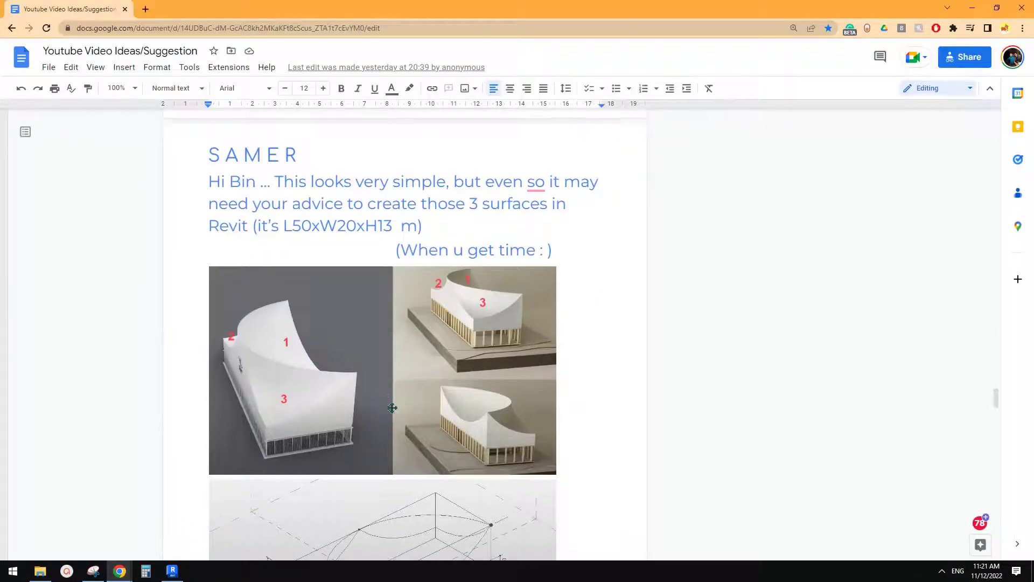
pyautogui.scroll(-3, 396, 401)
pyautogui.scroll(2, 398, 413)
pyautogui.scroll(2, 398, 409)
pyautogui.scroll(-1, 397, 404)
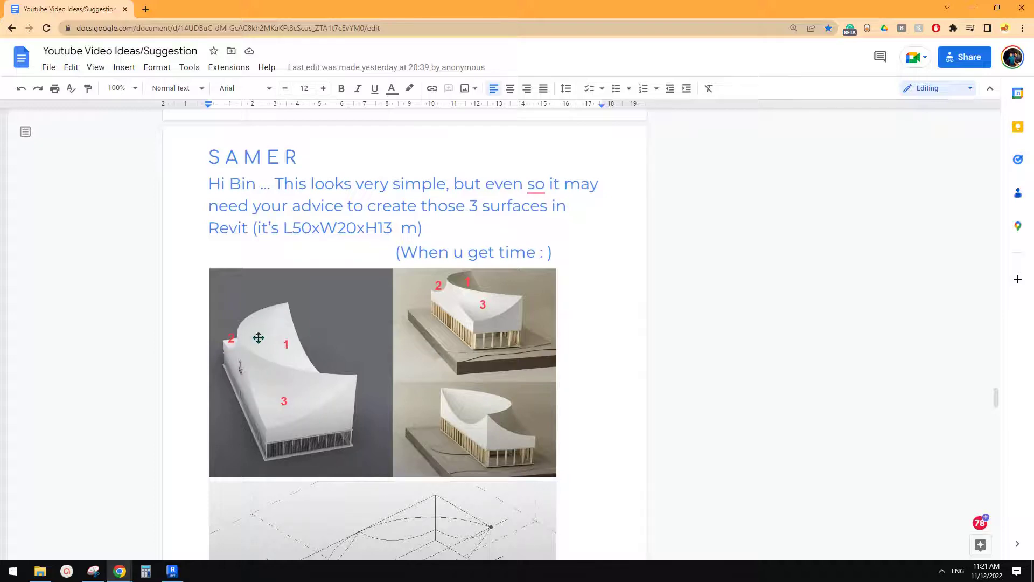
pyautogui.click(93, 570)
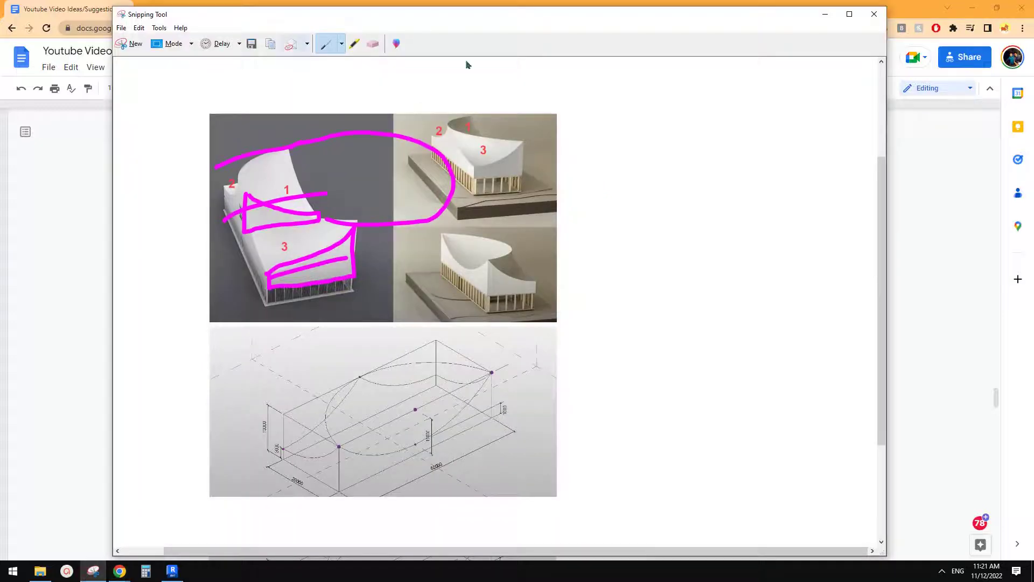
pyautogui.click(131, 44)
pyautogui.moveTo(161, 182); pyautogui.dragTo(840, 520)
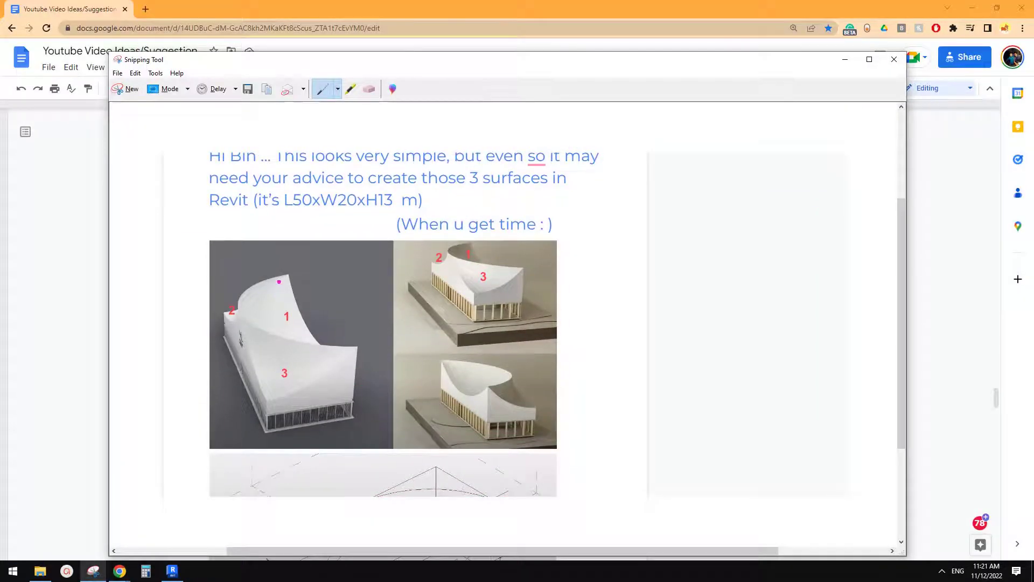
# Trace the roof's curved edge as a full ellipse on the snip and sketch the larger bowl-shaped outline around the building
pyautogui.moveTo(245, 298)
pyautogui.mouseDown()
pyautogui.moveTo(259, 326)
pyautogui.moveTo(323, 342)
pyautogui.mouseUp()
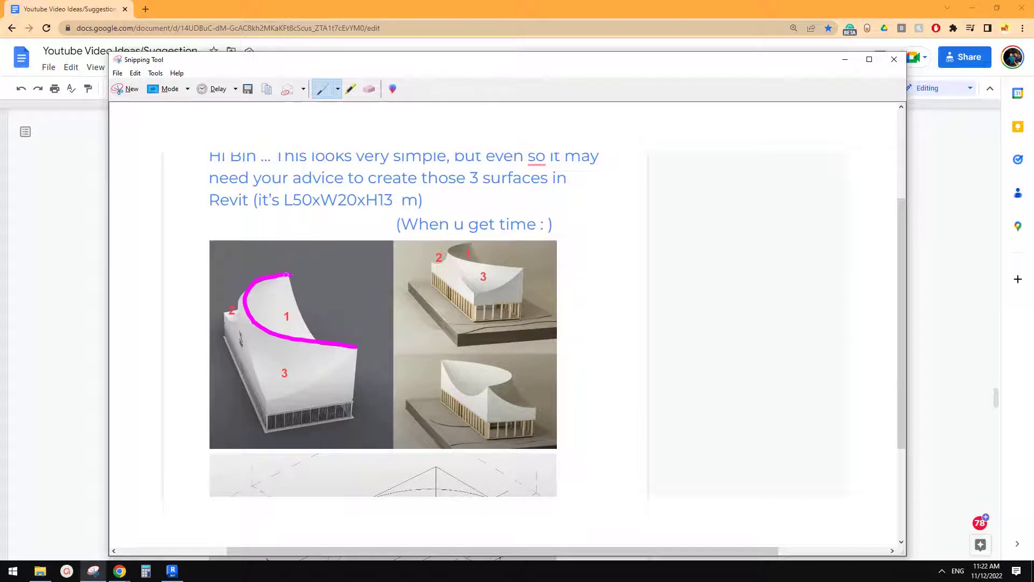
pyautogui.moveTo(345, 267)
pyautogui.mouseDown()
pyautogui.moveTo(442, 282)
pyautogui.moveTo(464, 316)
pyautogui.moveTo(422, 343)
pyautogui.moveTo(350, 347)
pyautogui.mouseUp()
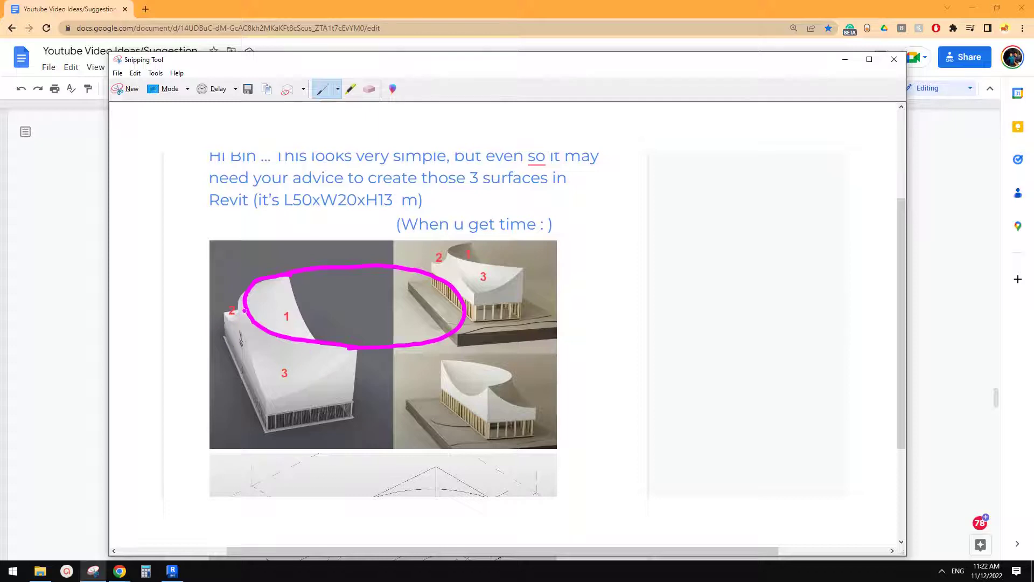
pyautogui.moveTo(244, 311)
pyautogui.mouseDown()
pyautogui.moveTo(209, 371)
pyautogui.moveTo(143, 397)
pyautogui.moveTo(176, 431)
pyautogui.moveTo(323, 471)
pyautogui.moveTo(525, 439)
pyautogui.moveTo(566, 366)
pyautogui.moveTo(531, 319)
pyautogui.moveTo(455, 291)
pyautogui.mouseUp()
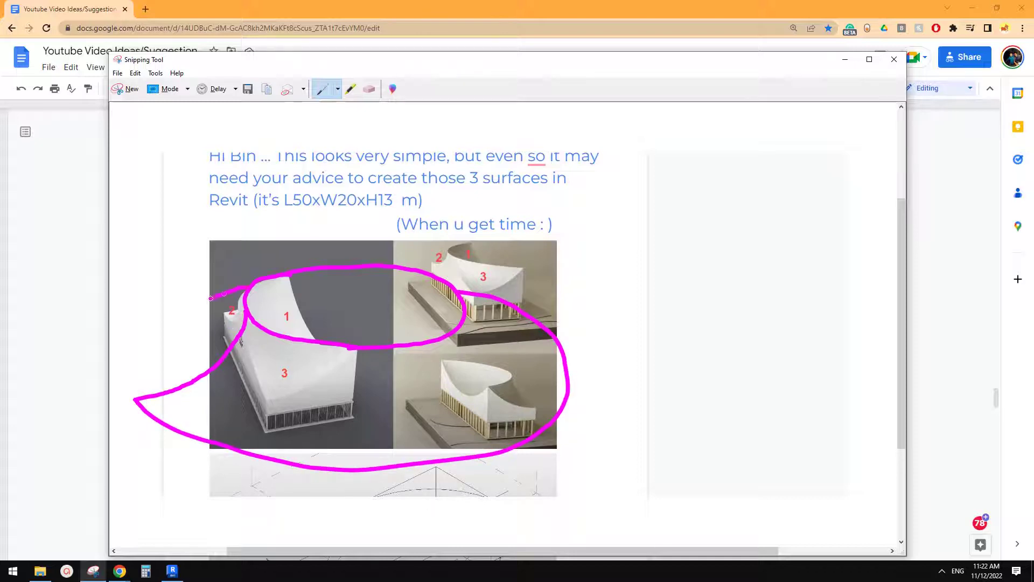
pyautogui.moveTo(211, 298)
pyautogui.mouseDown()
pyautogui.moveTo(149, 347)
pyautogui.moveTo(134, 390)
pyautogui.moveTo(158, 411)
pyautogui.mouseUp()
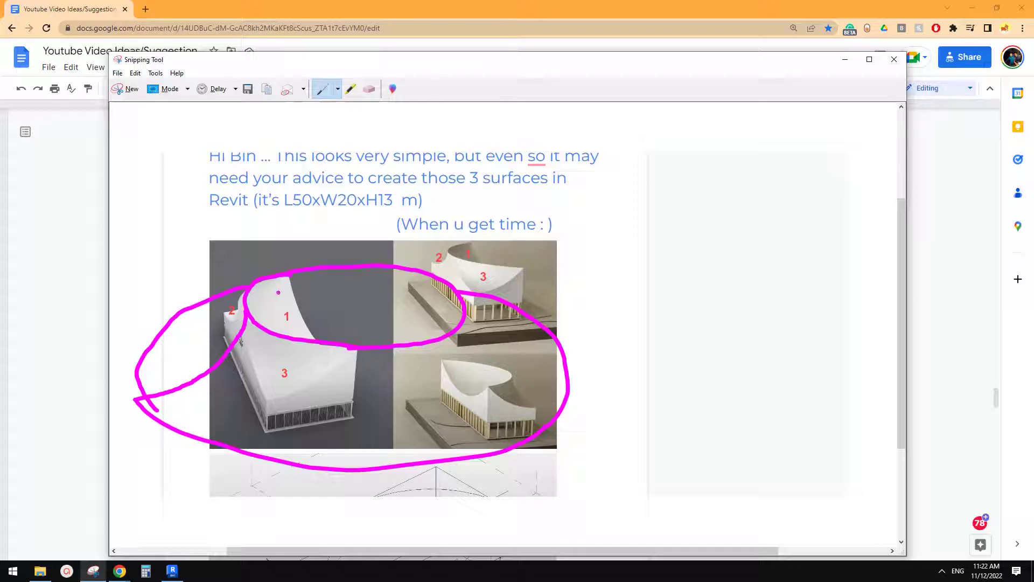
pyautogui.moveTo(251, 289); pyautogui.dragTo(292, 312)
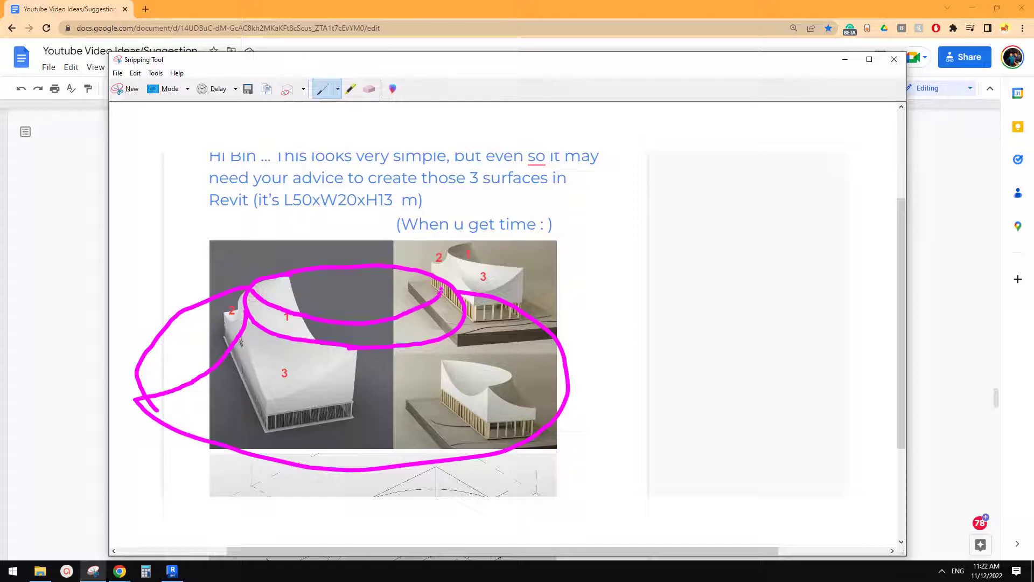
pyautogui.click(369, 89)
pyautogui.moveTo(372, 322); pyautogui.dragTo(417, 316)
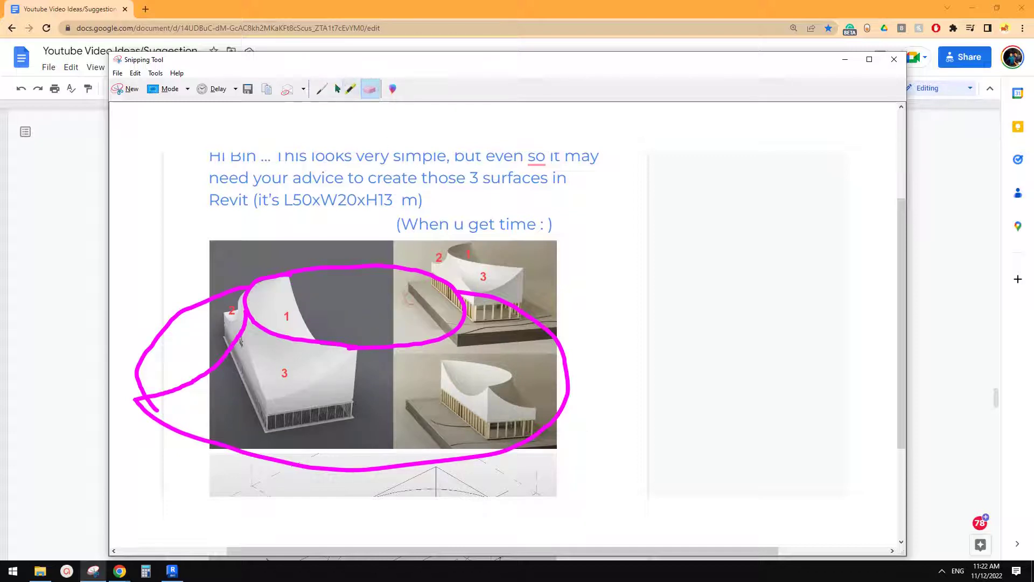
# Draw pen lines over the building on the snip to outline the rectangular block cut from the bowl shape
pyautogui.click(322, 89)
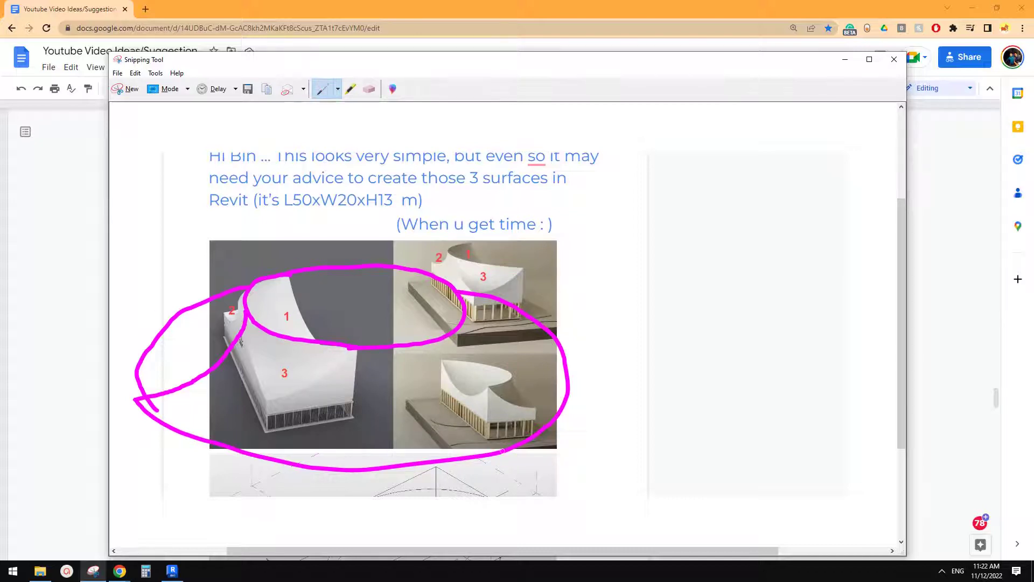
pyautogui.moveTo(234, 265); pyautogui.dragTo(301, 461)
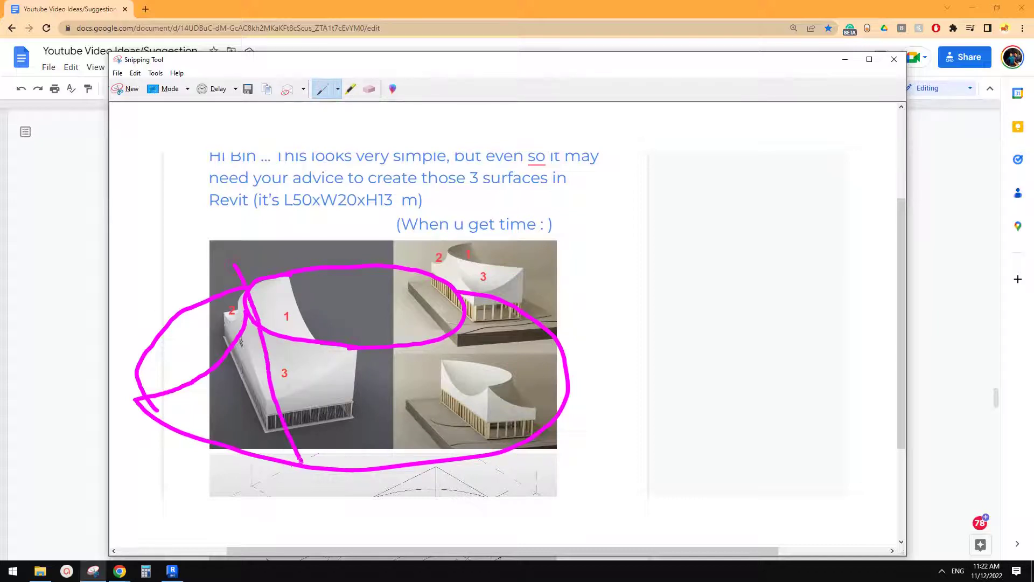
pyautogui.moveTo(366, 348); pyautogui.dragTo(248, 363)
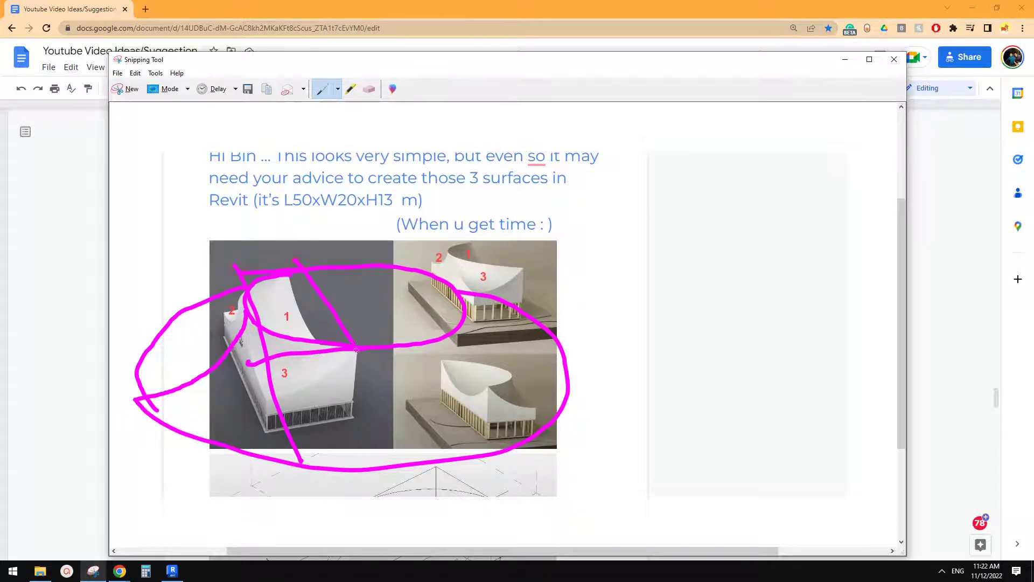
pyautogui.moveTo(355, 350); pyautogui.dragTo(350, 477)
pyautogui.moveTo(264, 352); pyautogui.dragTo(258, 451)
# Mark the portions of the bowl outline outside the rectangular block with pen strokes on both sides
pyautogui.moveTo(511, 319); pyautogui.dragTo(484, 405)
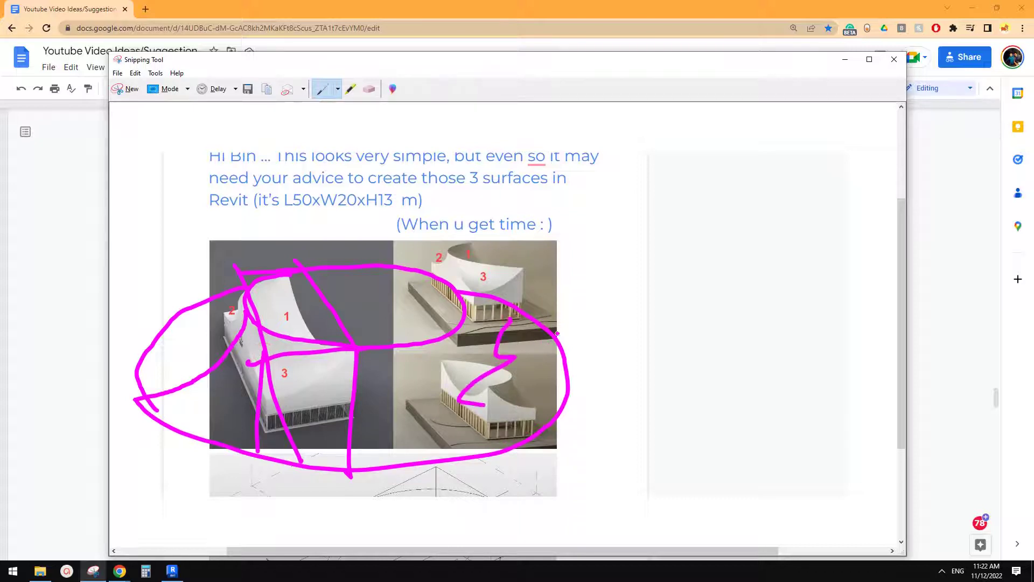
pyautogui.moveTo(559, 335); pyautogui.dragTo(514, 358)
pyautogui.moveTo(526, 340); pyautogui.dragTo(569, 379)
pyautogui.moveTo(174, 338); pyautogui.dragTo(145, 362)
pyautogui.moveTo(132, 339); pyautogui.dragTo(199, 377)
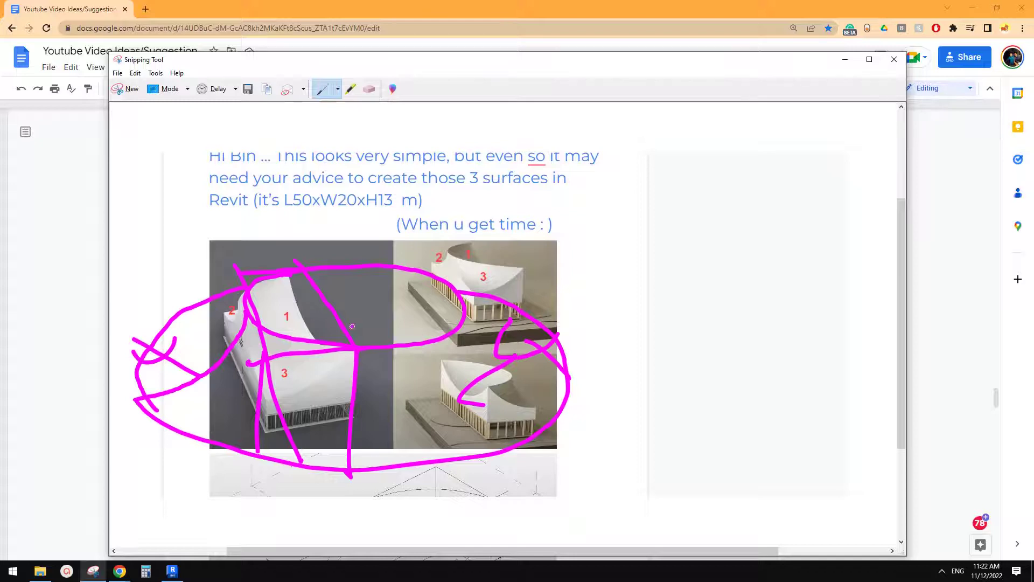
# Switch to Revit and draw a horizontal reference line about 14000 mm long above the section line in the Ground Floor plan
pyautogui.click(173, 570)
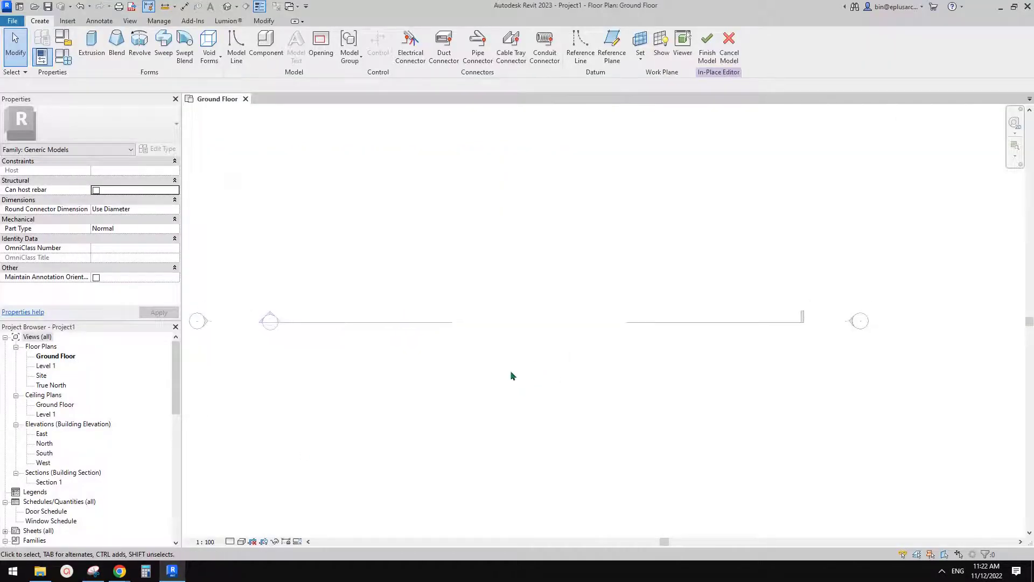
pyautogui.moveTo(429, 188); pyautogui.dragTo(433, 225, button='middle')
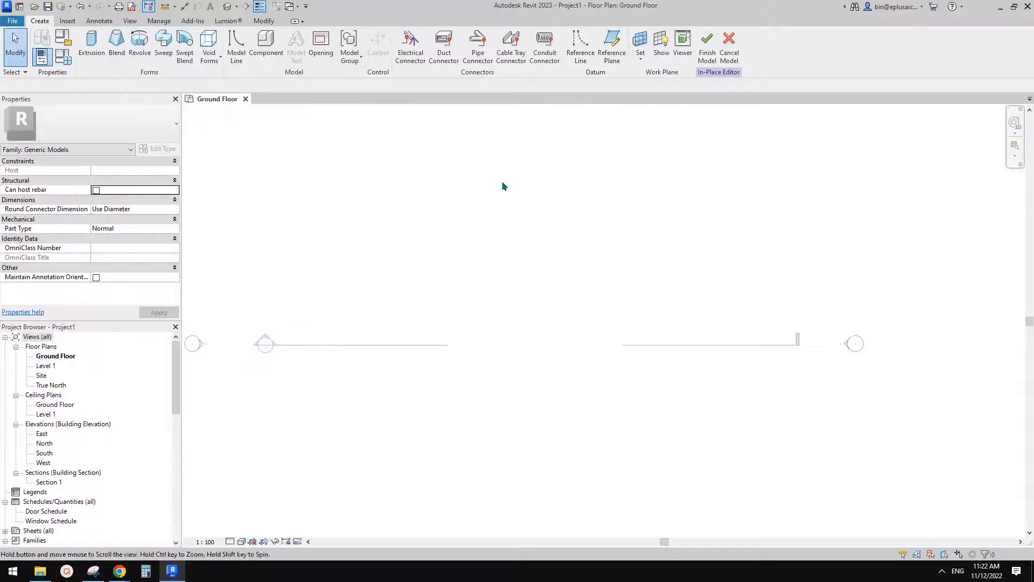
pyautogui.click(580, 49)
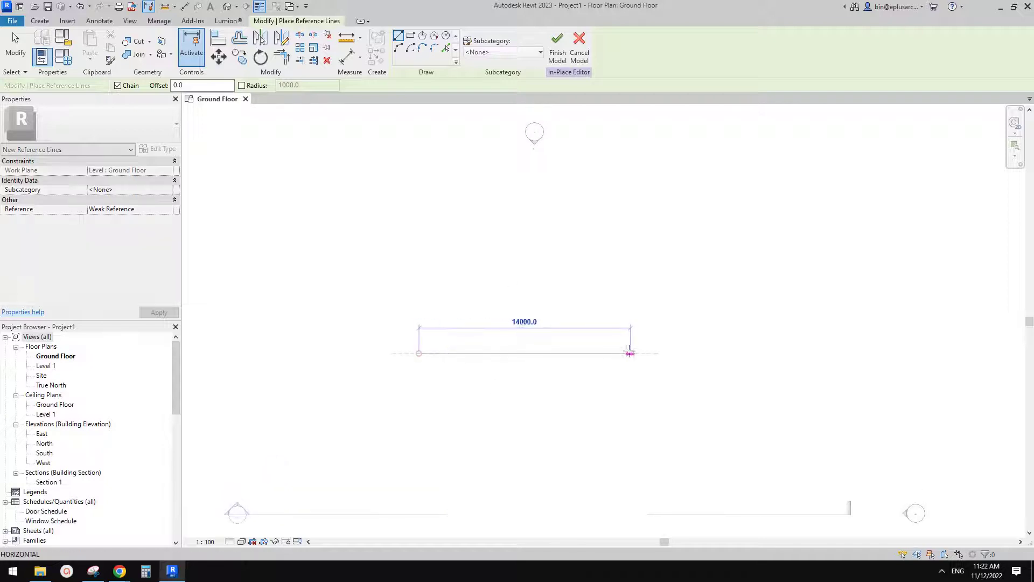
pyautogui.click(626, 351)
pyautogui.press('Escape')
pyautogui.press('Escape')
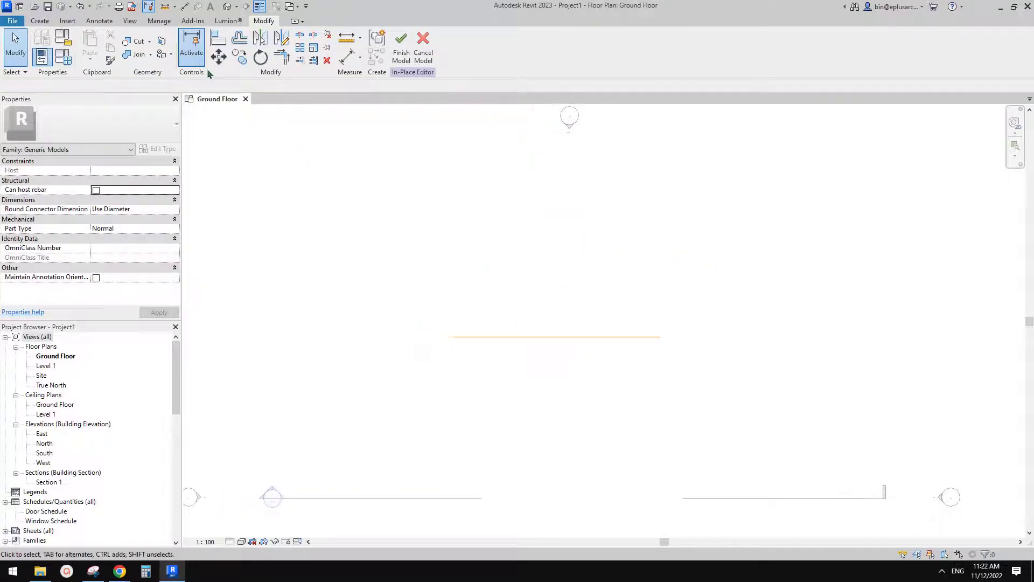
# Set the work plane by picking the horizontal reference line, and open the North elevation for sketching
pyautogui.click(42, 22)
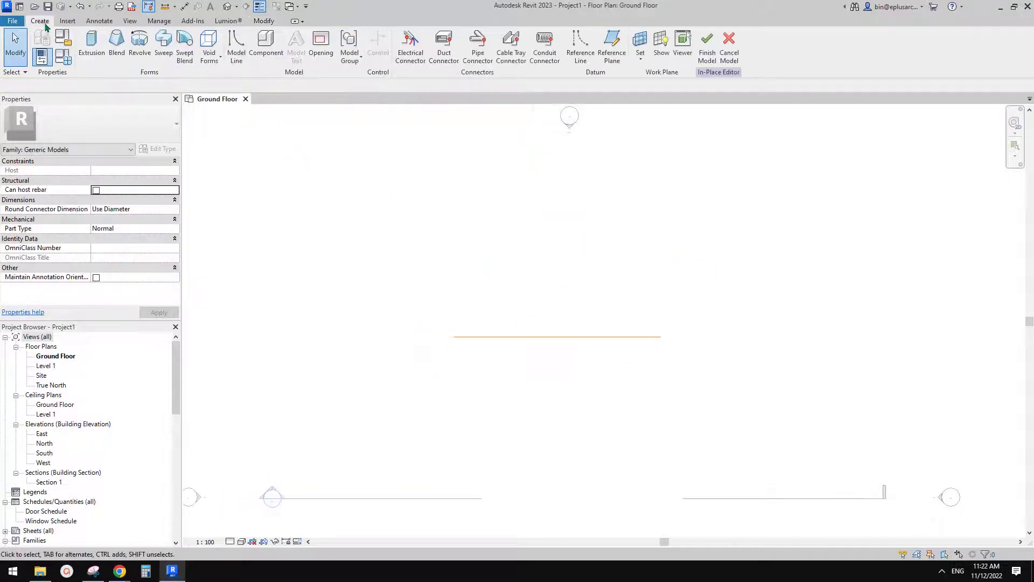
pyautogui.click(640, 43)
pyautogui.click(457, 443)
pyautogui.click(514, 491)
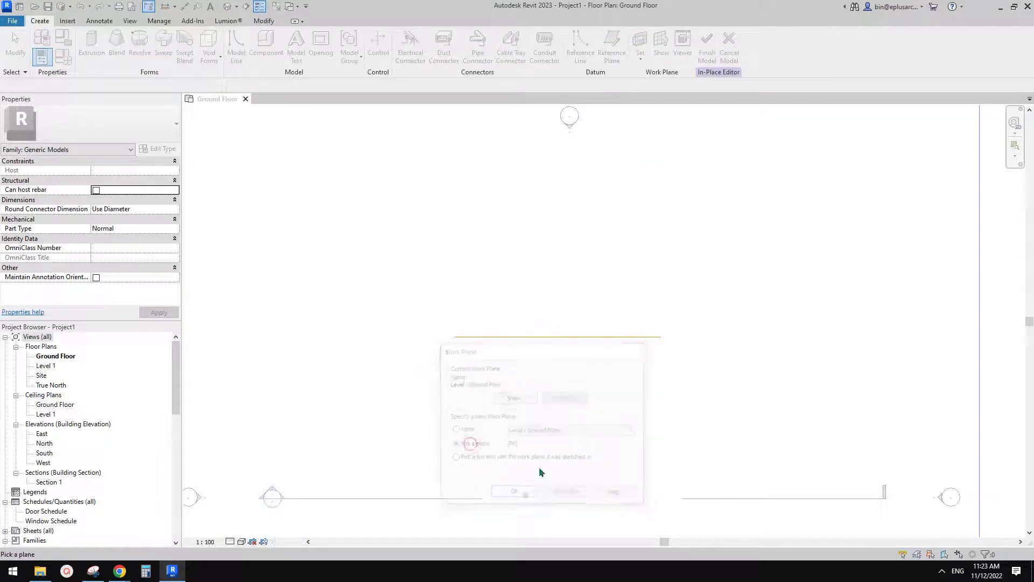
pyautogui.click(588, 337)
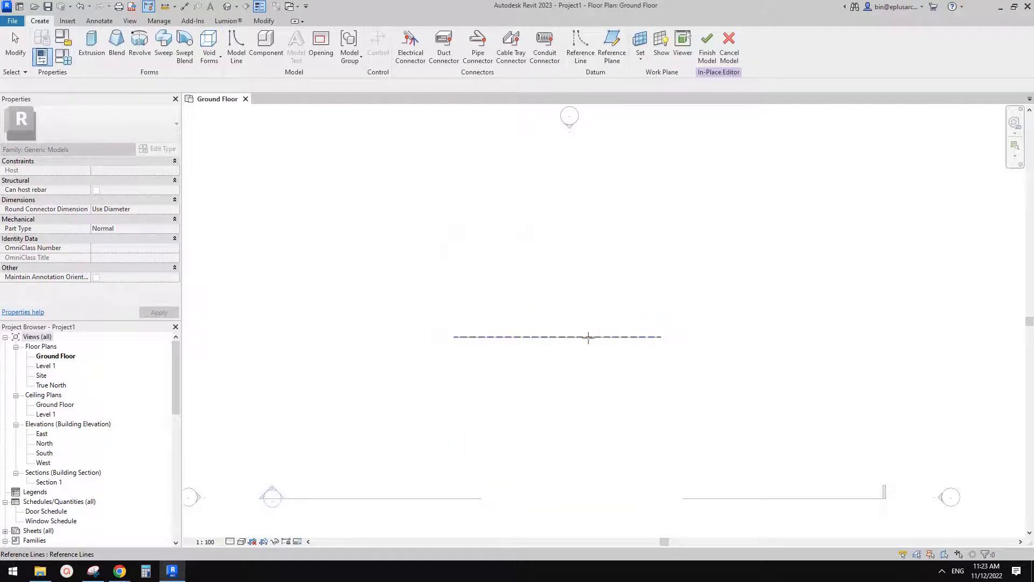
pyautogui.click(520, 341)
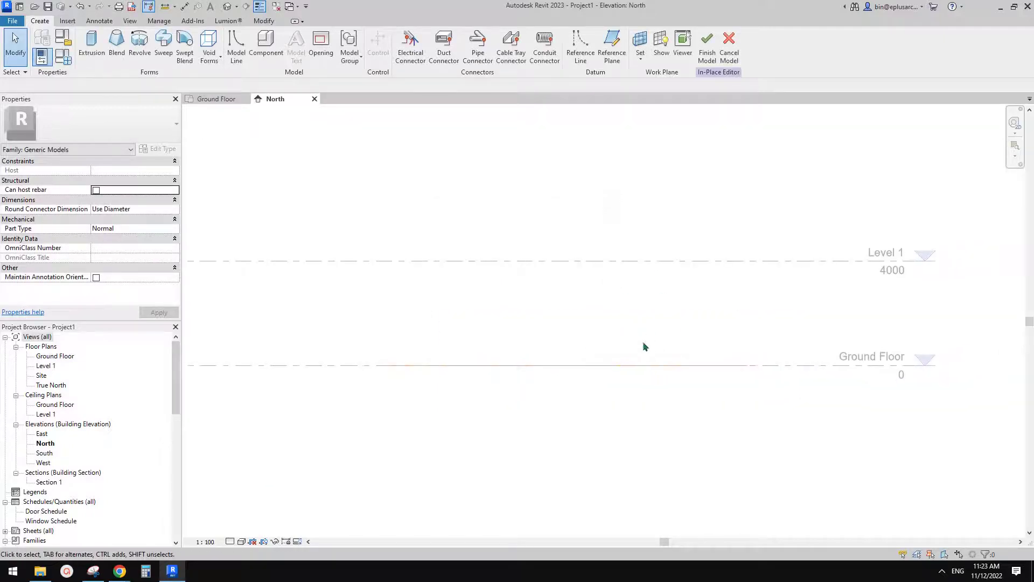
# Start a Revolve and draw its vertical axis line from the Ground Floor level to slightly above Level 1
pyautogui.click(139, 54)
pyautogui.click(446, 54)
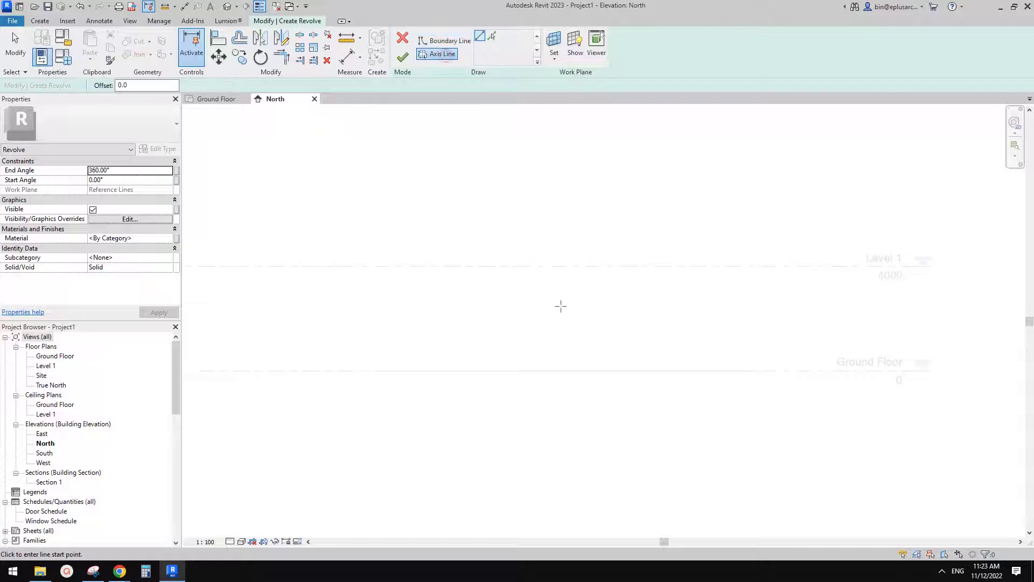
pyautogui.click(538, 370)
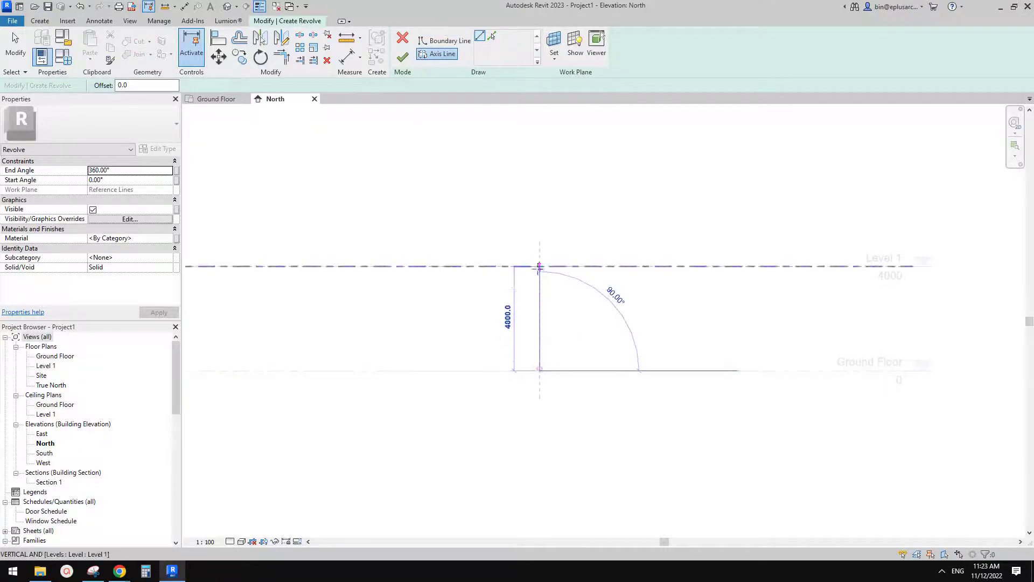
pyautogui.click(539, 249)
pyautogui.moveTo(571, 357); pyautogui.dragTo(631, 345, button='middle')
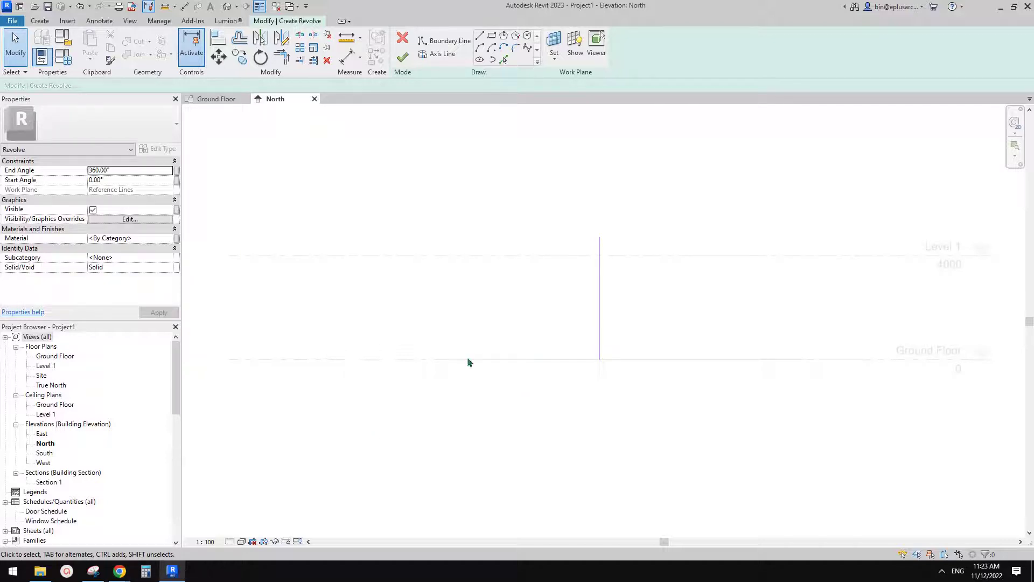
# Bring up the annotated reference snip and extend the arrow stroke down to the lower edge of the bowl outline
pyautogui.moveTo(120, 571)
pyautogui.click(195, 534)
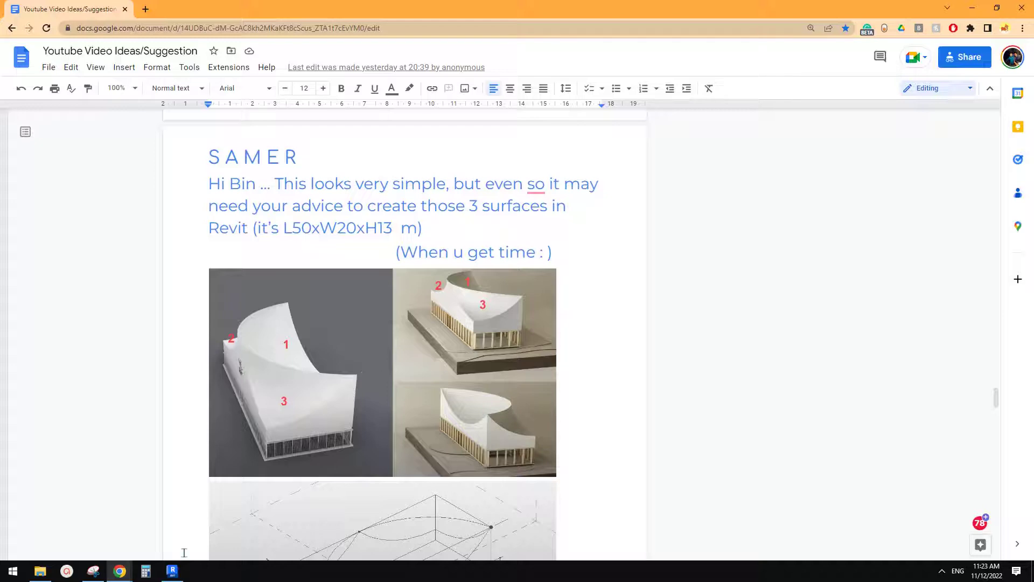
pyautogui.click(93, 572)
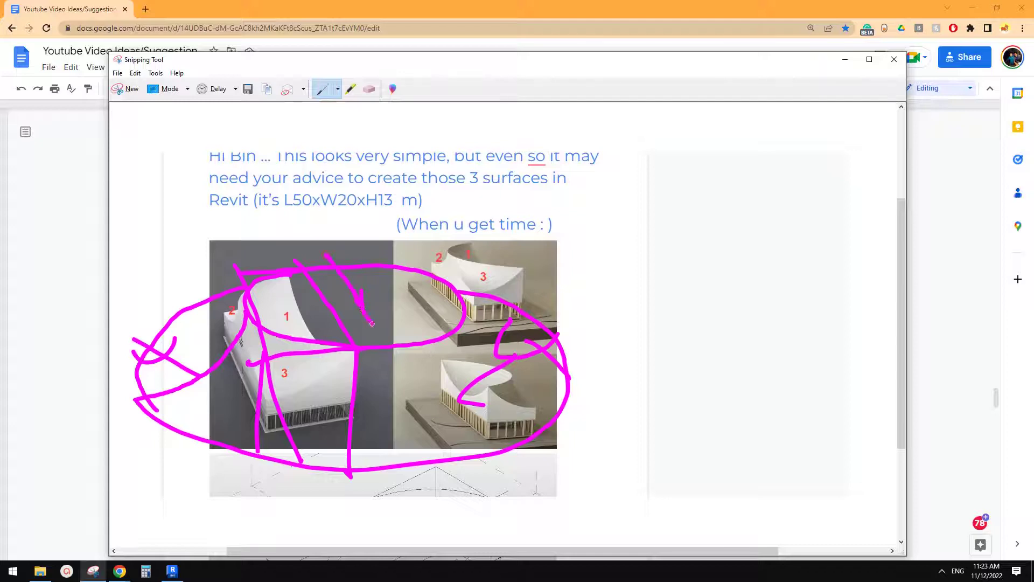
pyautogui.moveTo(375, 326); pyautogui.dragTo(369, 474)
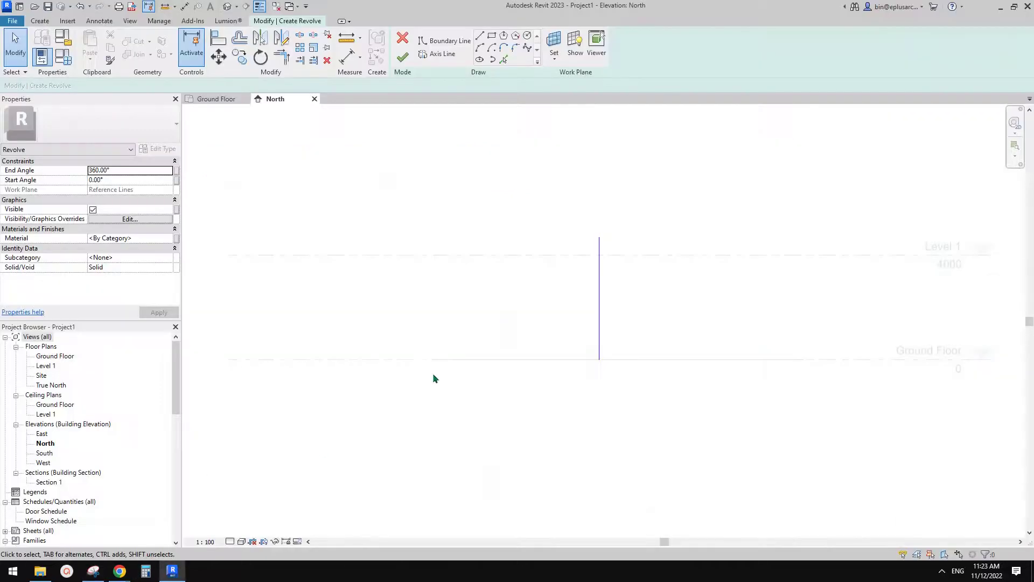
# Return to Revit and draw a horizontal helper boundary line starting on the revolve axis, 1000 mm below Level 1
pyautogui.click(173, 570)
pyautogui.scroll(1, 634, 224)
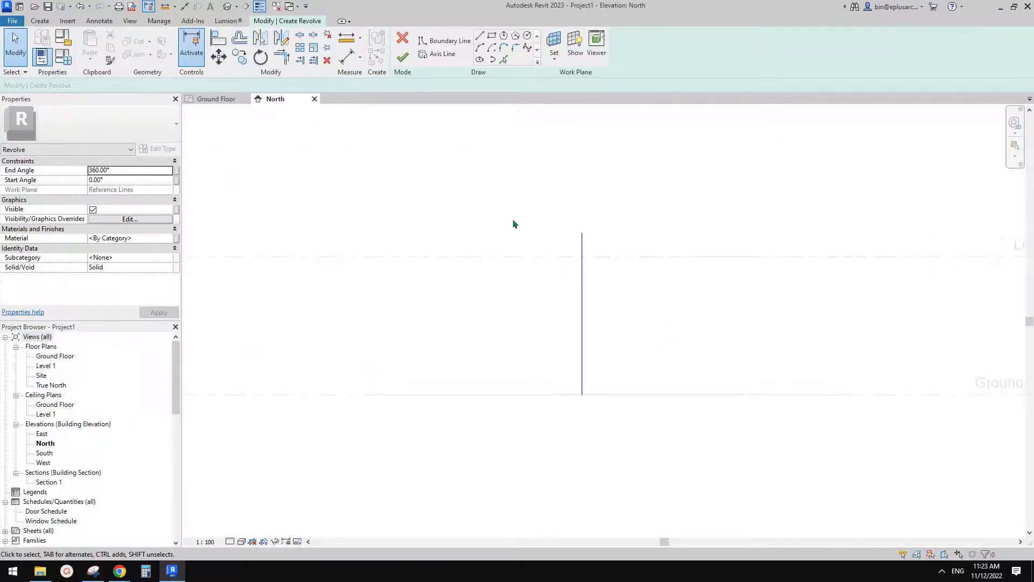
pyautogui.click(442, 41)
pyautogui.moveTo(555, 215); pyautogui.dragTo(559, 222, button='middle')
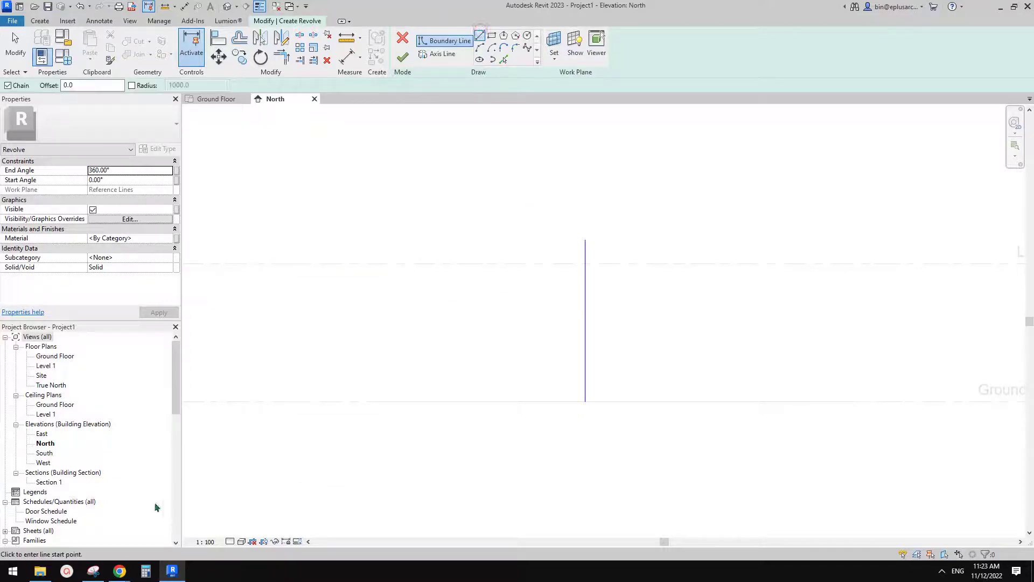
pyautogui.click(99, 574)
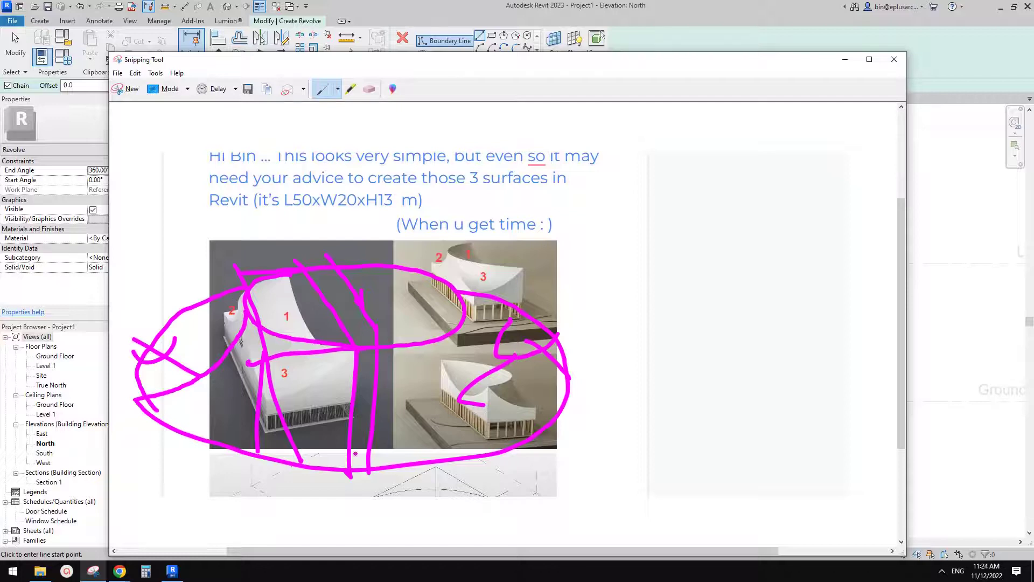
pyautogui.click(172, 571)
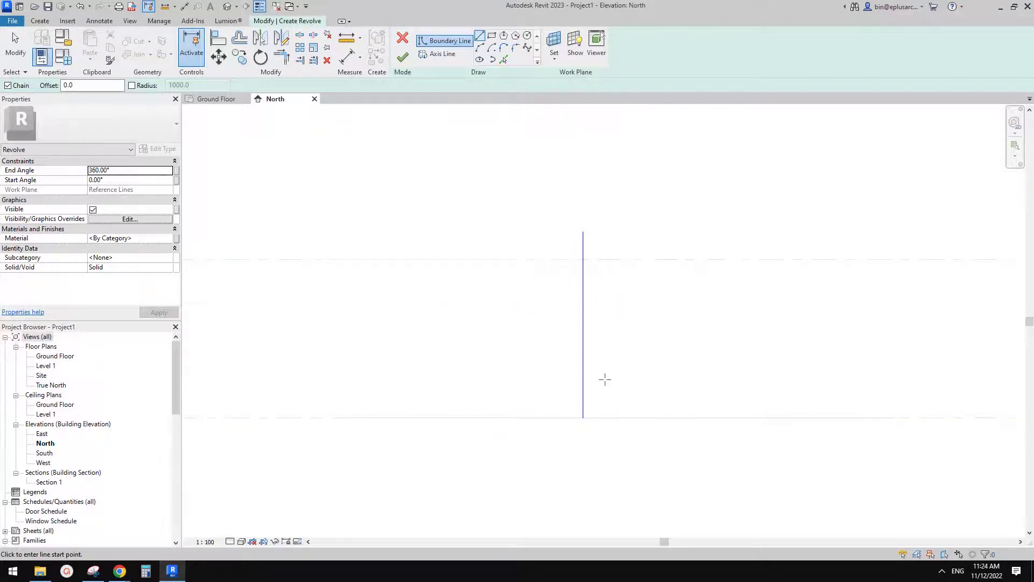
pyautogui.moveTo(605, 380); pyautogui.dragTo(579, 381, button='middle')
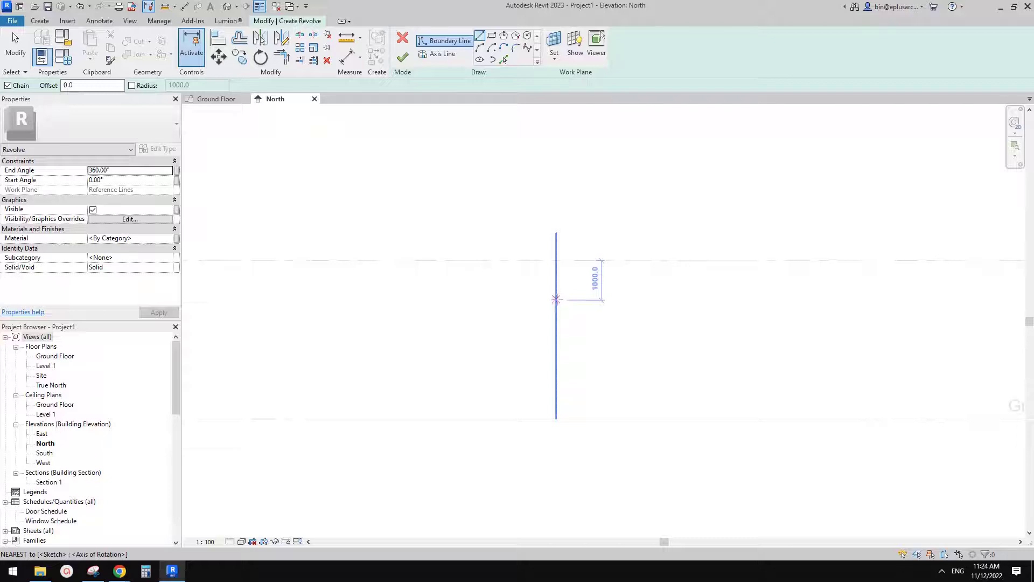
pyautogui.click(556, 300)
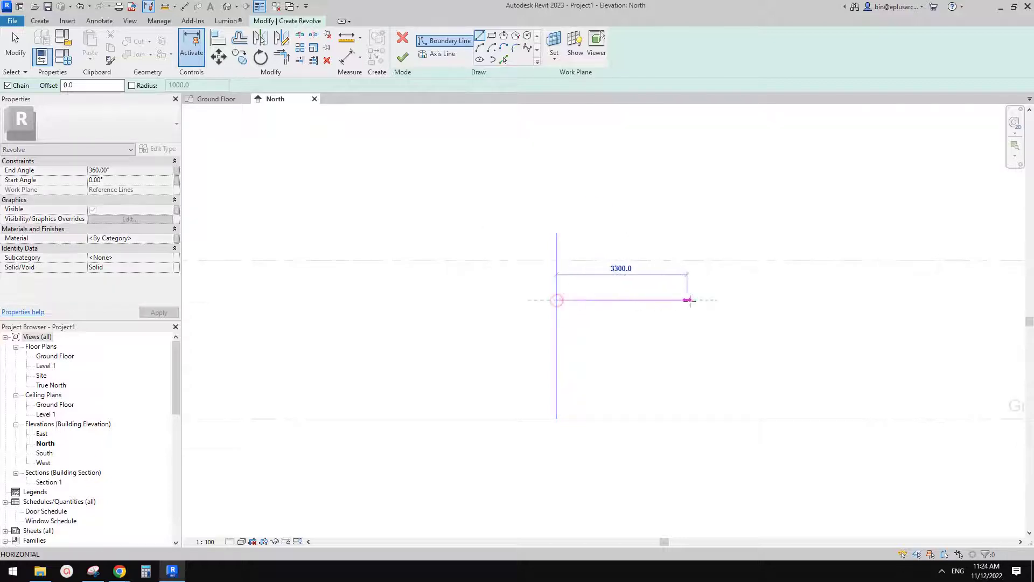
pyautogui.moveTo(120, 571)
pyautogui.click(170, 529)
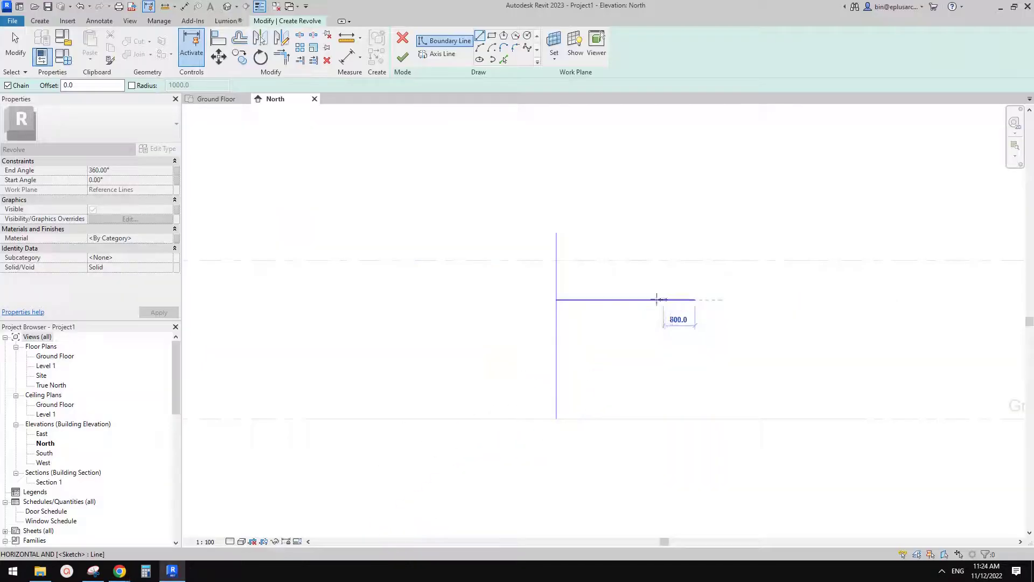
pyautogui.press('Escape')
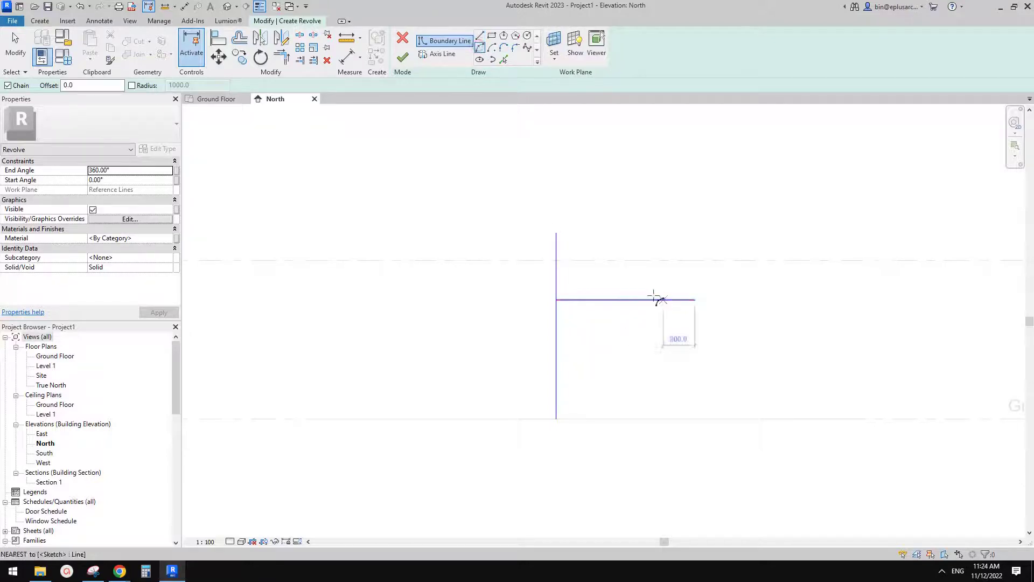
# Draw a concave boundary arc between Level 1 and the axis, tangent to the helper line with about a 4445 mm chord, and delete the helper
pyautogui.click(555, 299)
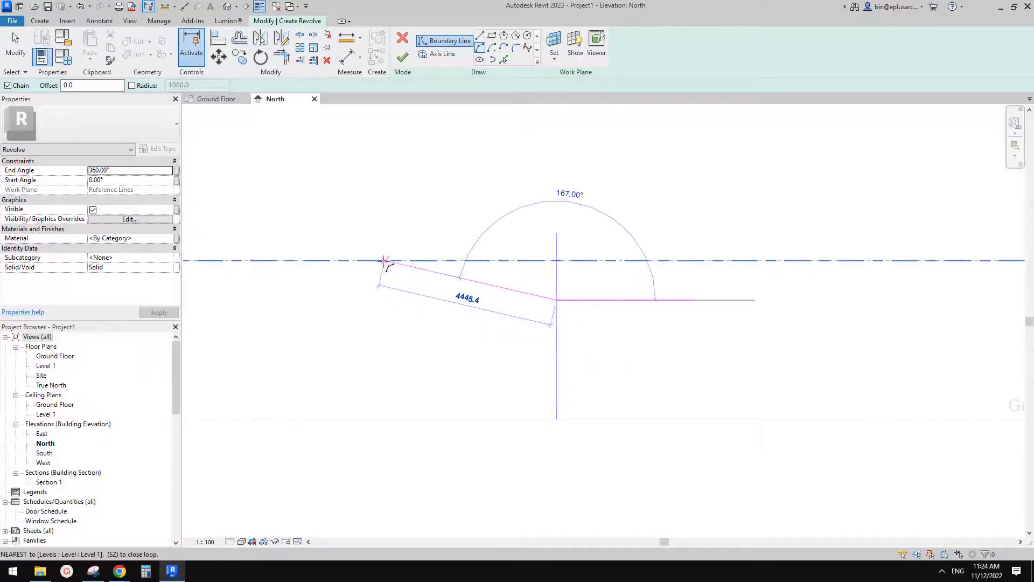
pyautogui.click(556, 299)
pyautogui.press('Escape')
pyautogui.press('Escape')
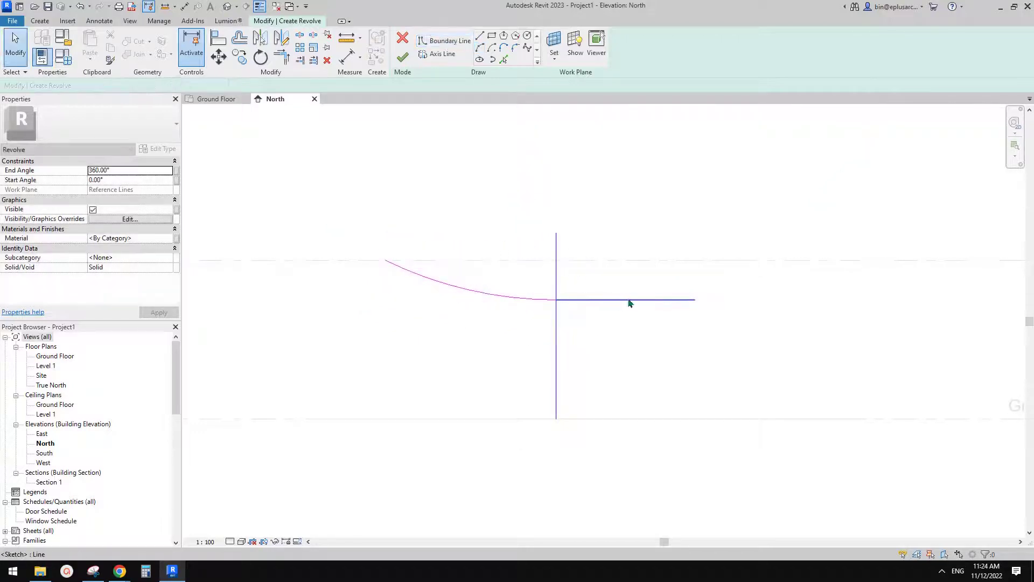
pyautogui.click(625, 300)
pyautogui.press('Delete')
pyautogui.moveTo(434, 307); pyautogui.dragTo(575, 305, button='middle')
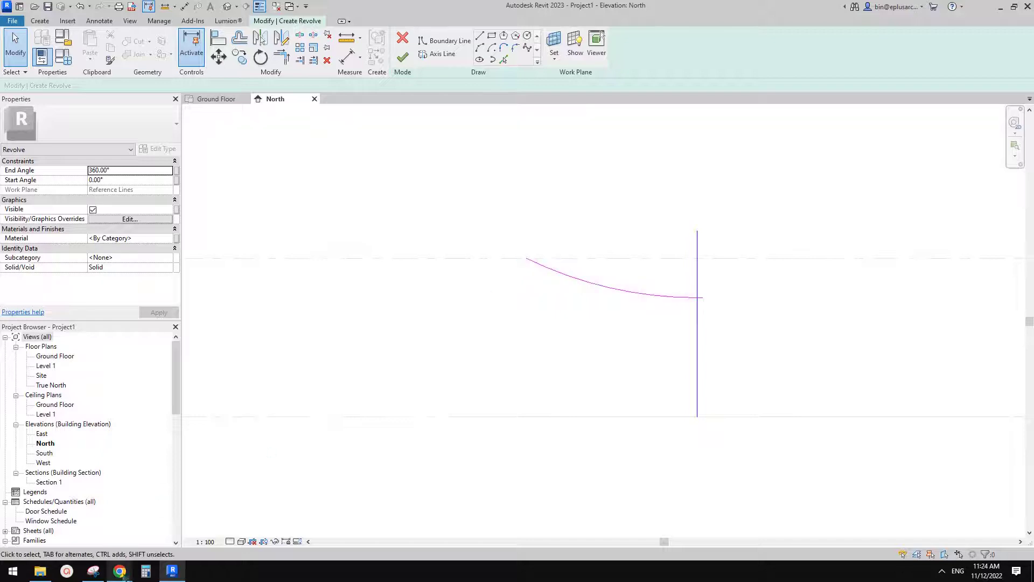
pyautogui.moveTo(130, 573)
pyautogui.click(161, 522)
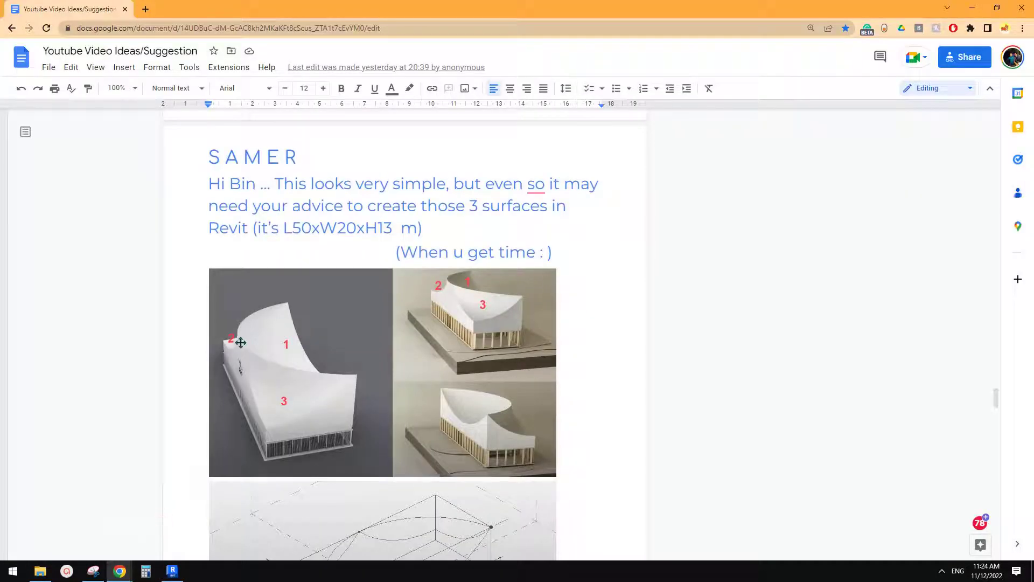
pyautogui.click(180, 576)
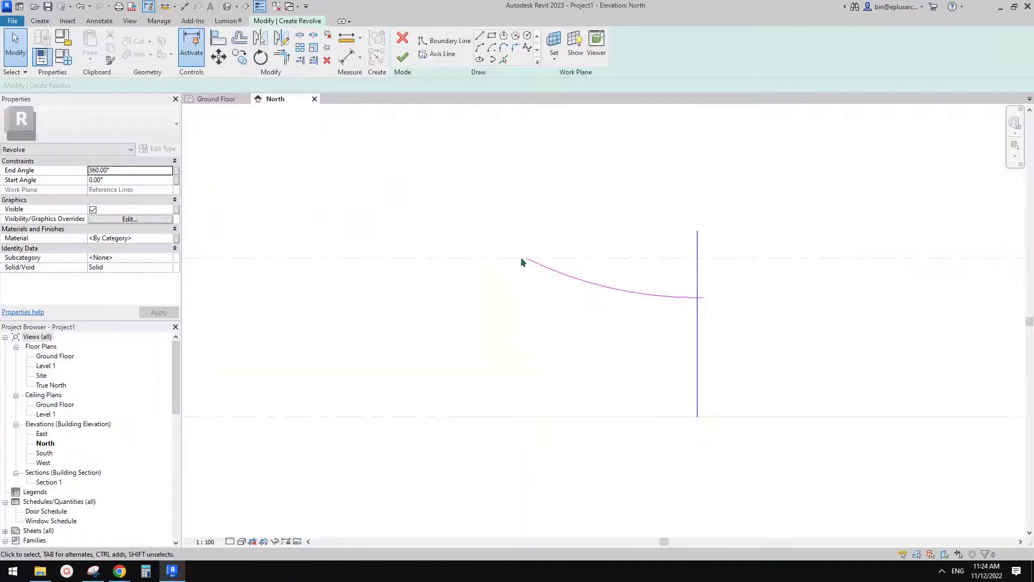
pyautogui.click(480, 37)
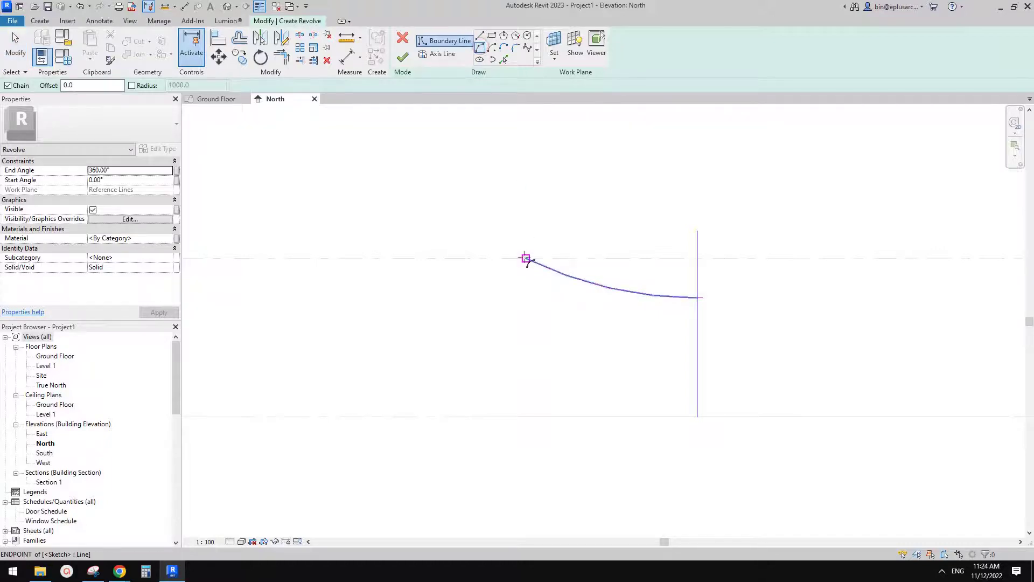
pyautogui.click(526, 260)
pyautogui.click(216, 416)
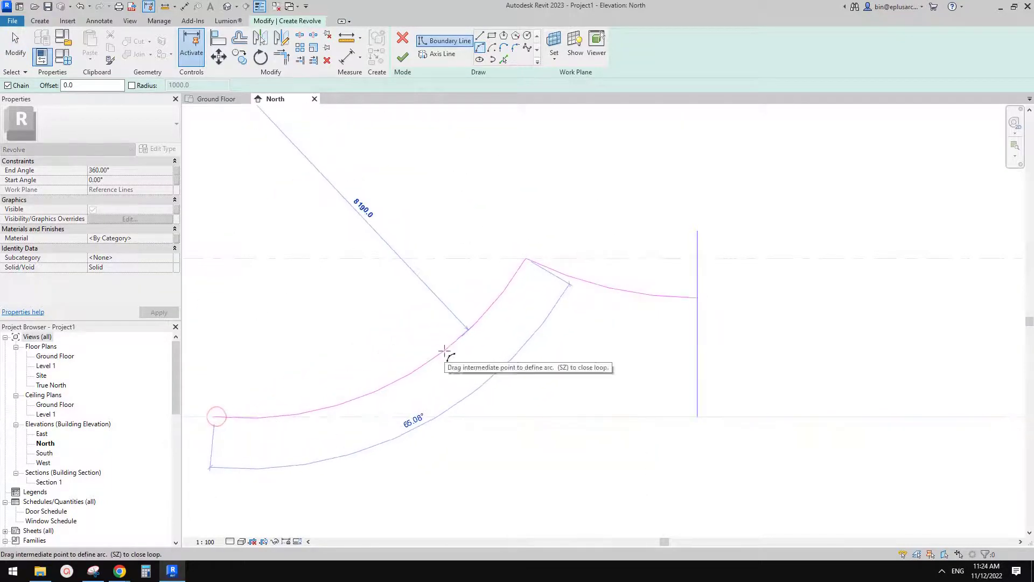
pyautogui.press('Escape')
# Draw an outer arc of about 6603 mm radius, tangent to a helper line on Ground Floor, up to the first arc's Level 1 end, and delete the helper
pyautogui.press('l')
pyautogui.press('i')
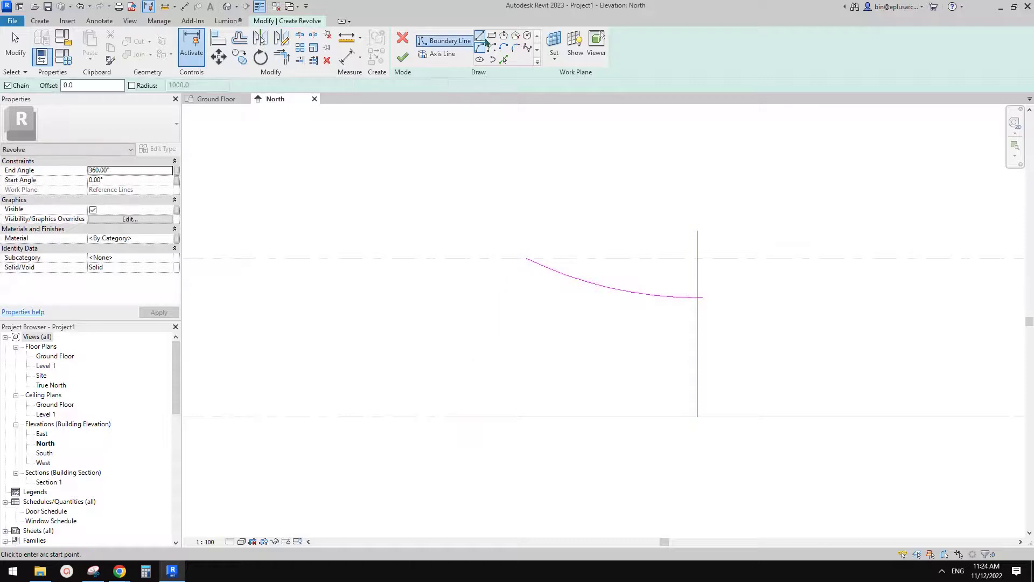
pyautogui.click(207, 417)
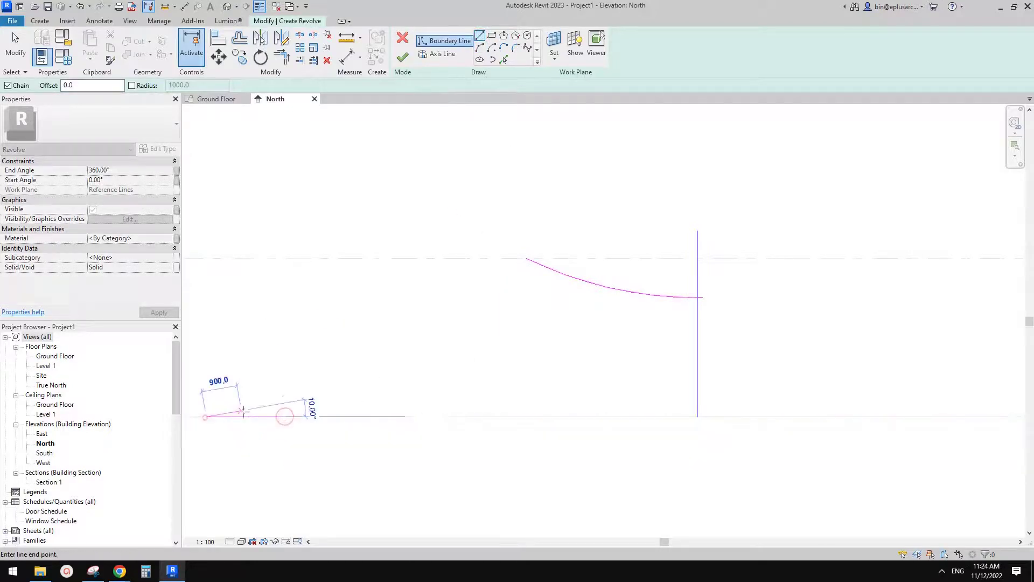
pyautogui.click(480, 47)
pyautogui.click(286, 416)
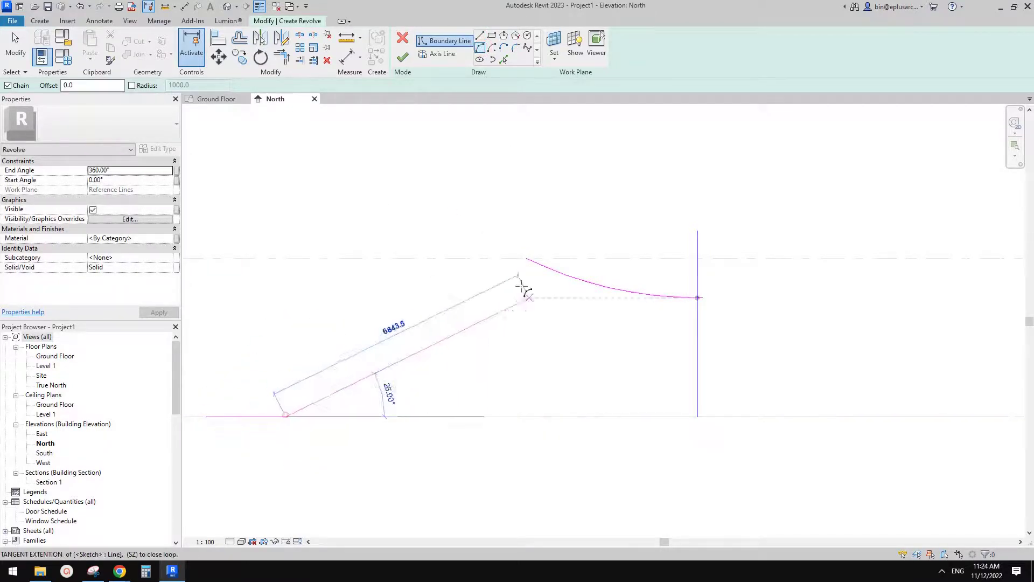
pyautogui.click(527, 259)
pyautogui.click(433, 373)
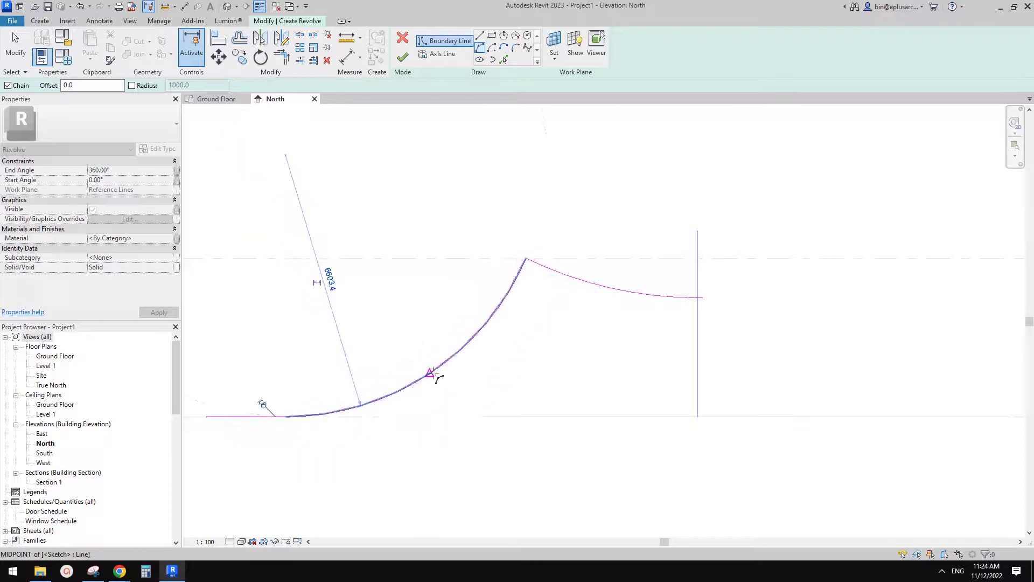
pyautogui.press('Escape')
pyautogui.press('Escape')
pyautogui.click(268, 416)
pyautogui.press('Delete')
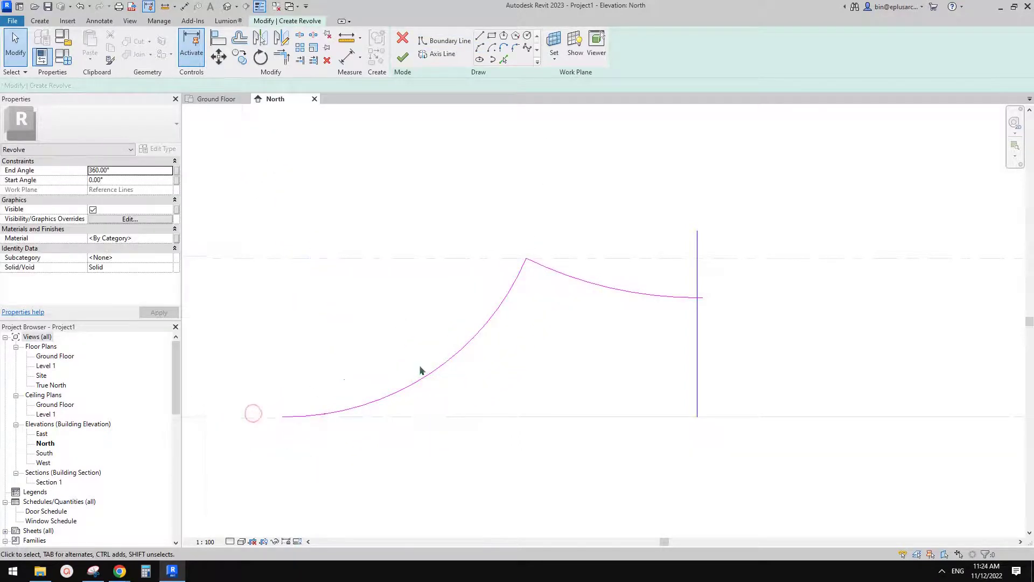
# Close the profile with a boundary line along Ground Floor to the axis and a 3000 mm vertical line up to the inner arc
pyautogui.click(445, 40)
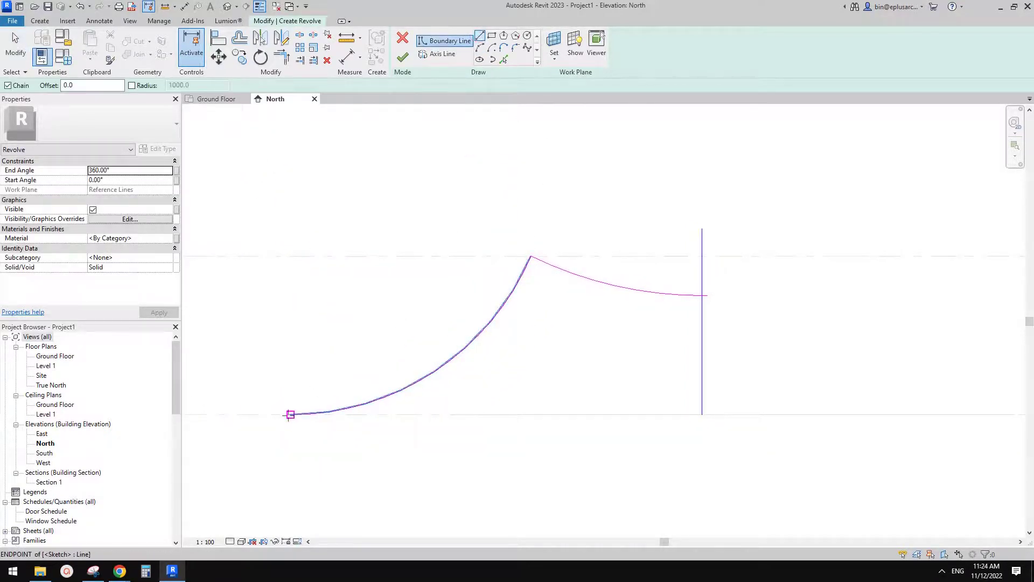
pyautogui.click(289, 415)
pyautogui.click(702, 415)
pyautogui.click(702, 295)
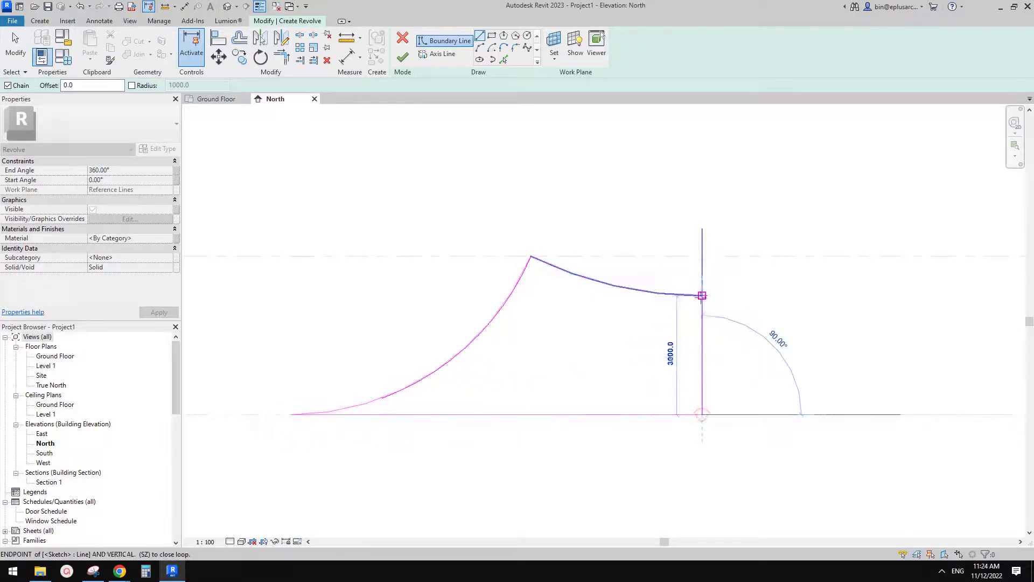
pyautogui.press('Escape')
pyautogui.press('Escape')
# Trim the vertical boundary line and the inner arc to a clean corner at the revolve axis
pyautogui.press('t')
pyautogui.press('r')
pyautogui.click(702, 344)
pyautogui.click(693, 297)
pyautogui.press('Escape')
pyautogui.press('Escape')
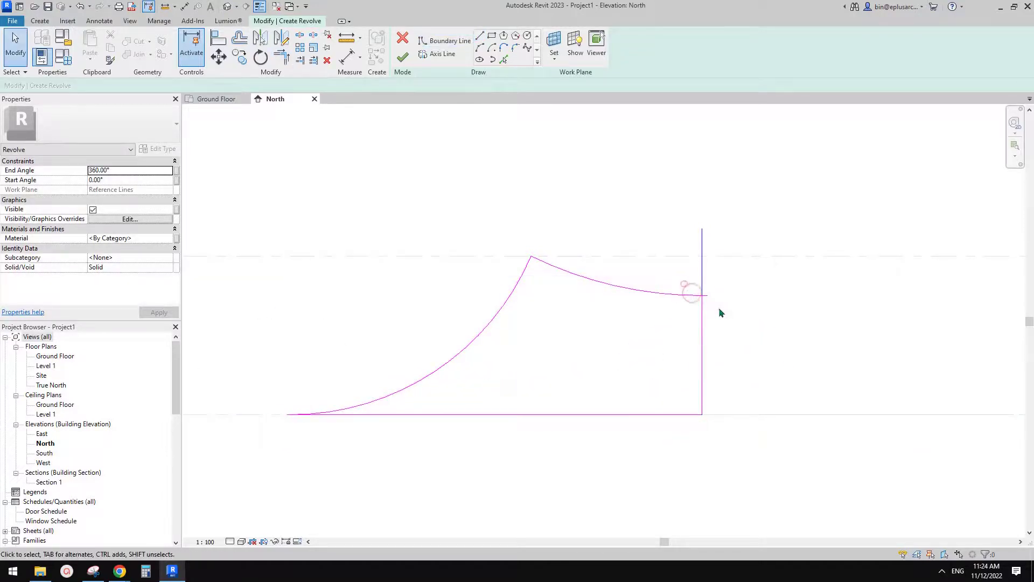
pyautogui.scroll(4, 712, 295)
pyautogui.scroll(-3, 695, 297)
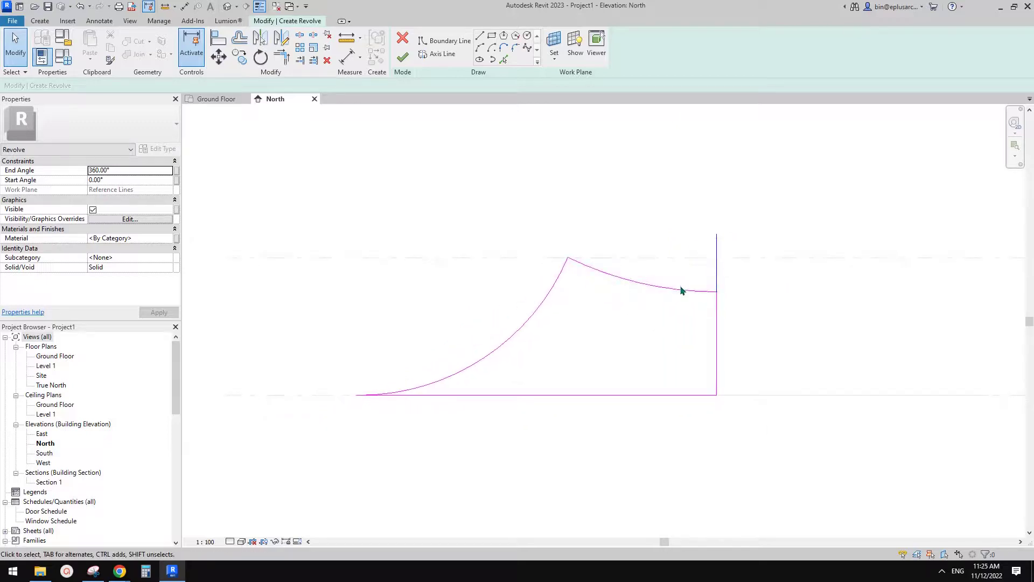
# Finish the 360° revolve and inspect the form in a shaded 3D view
pyautogui.click(405, 58)
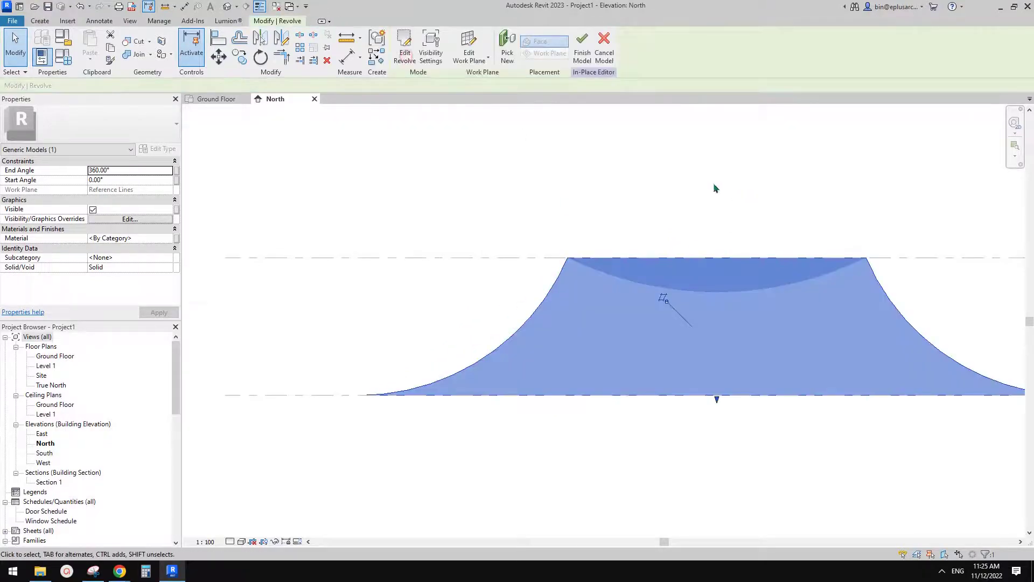
pyautogui.click(228, 6)
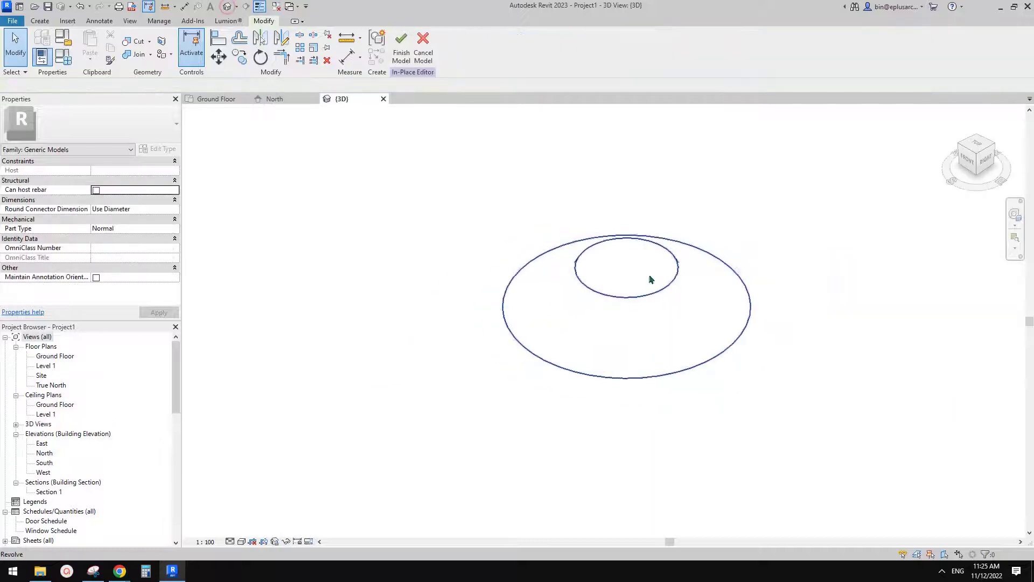
pyautogui.press('d')
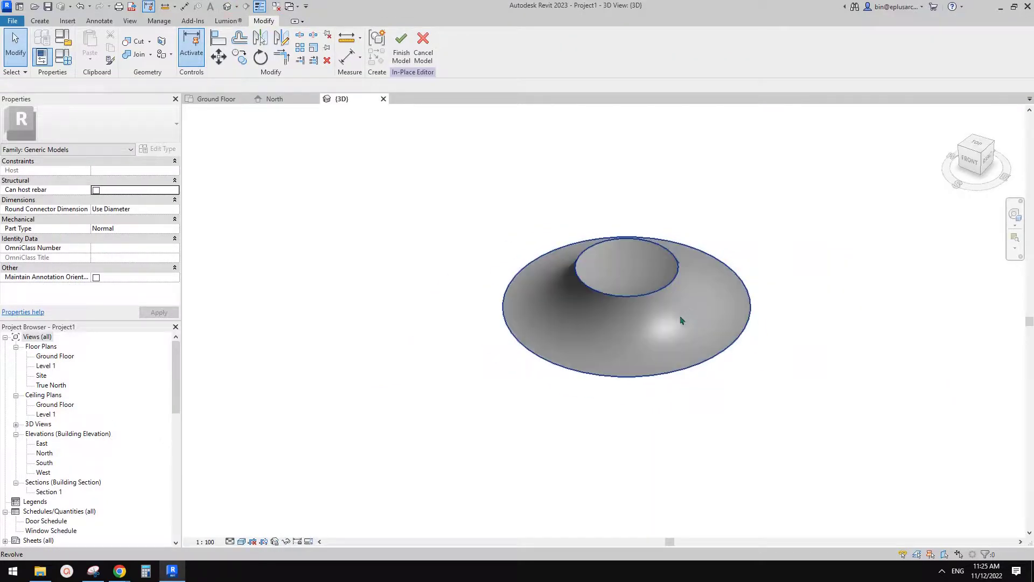
pyautogui.keyDown('shift'); pyautogui.moveTo(681, 321); pyautogui.dragTo(739, 340, button='middle'); pyautogui.keyUp('shift')
pyautogui.scroll(3, 614, 277)
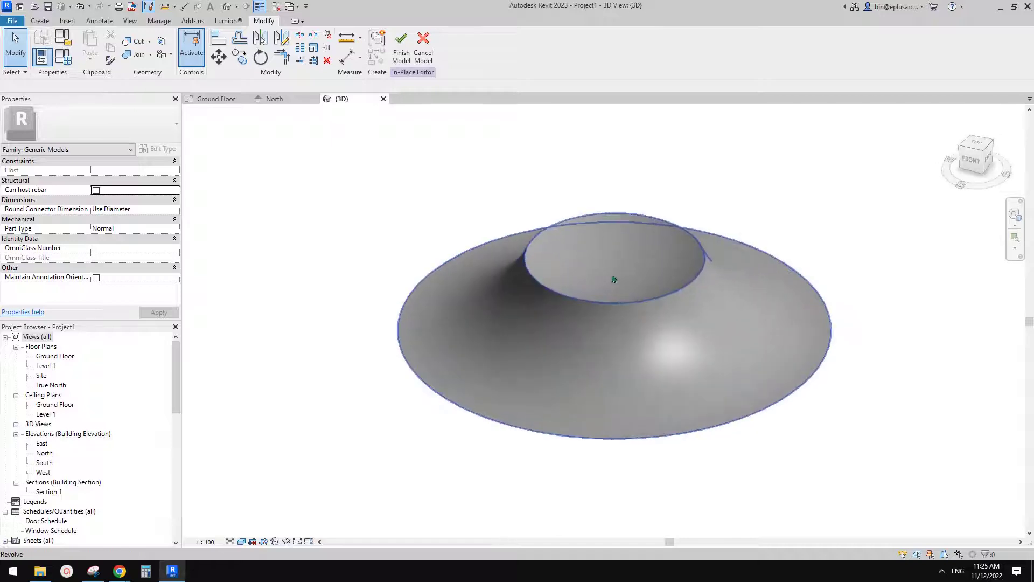
# Start a void extrusion sketch on the Ground Floor plan of the revolved form
pyautogui.doubleClick(54, 358)
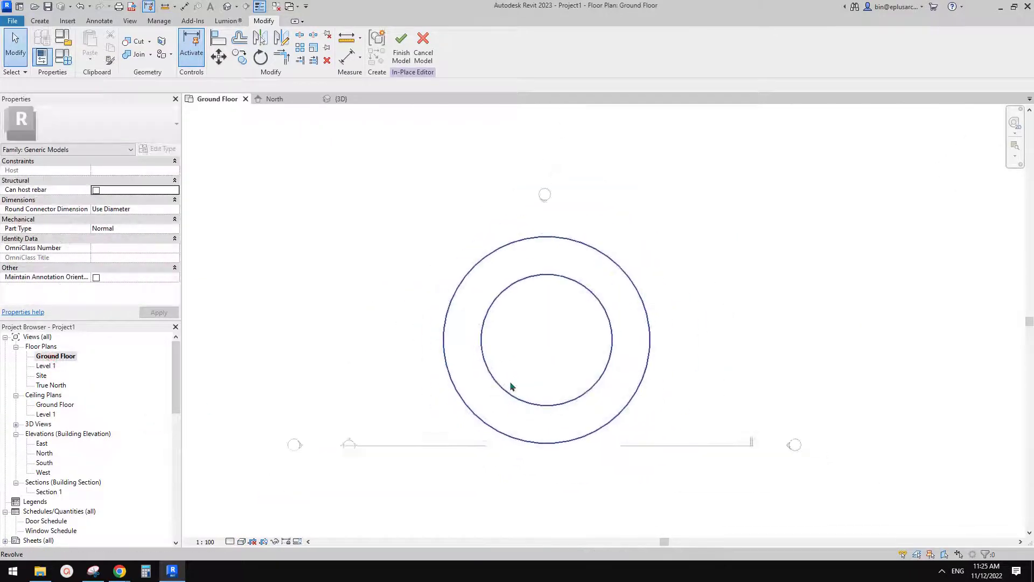
pyautogui.moveTo(510, 326); pyautogui.dragTo(510, 308, button='middle')
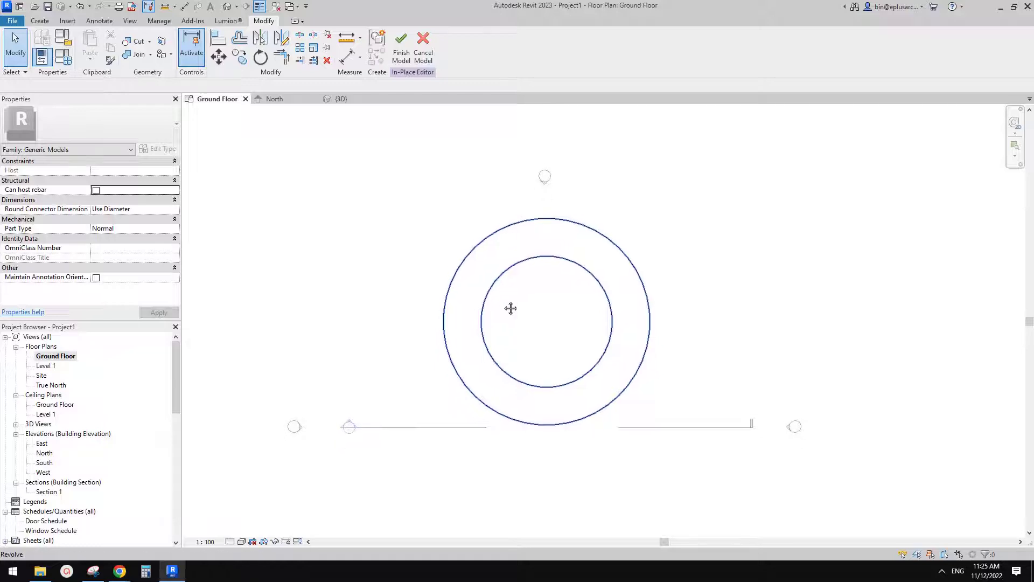
pyautogui.click(41, 21)
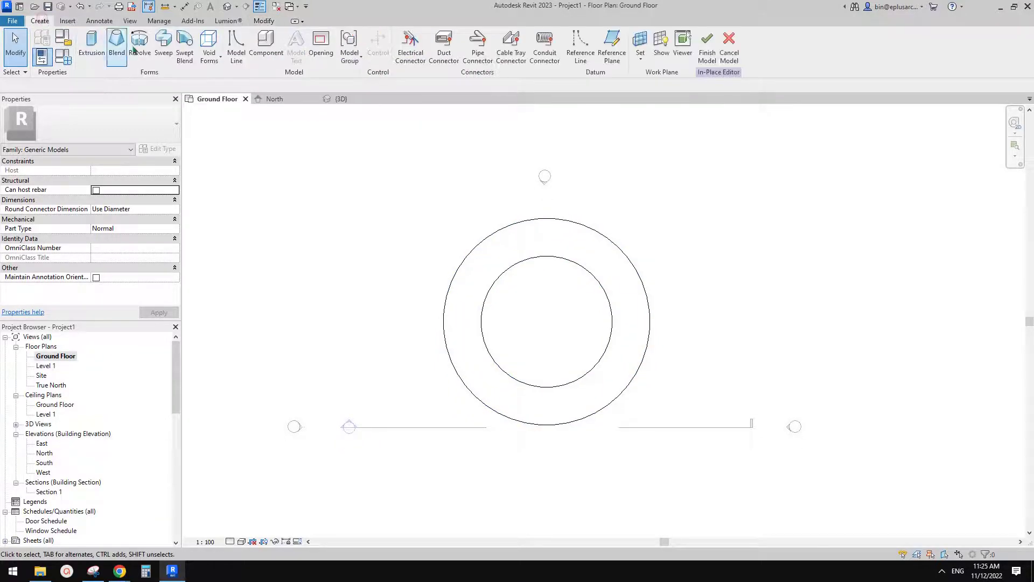
pyautogui.click(208, 44)
pyautogui.click(237, 81)
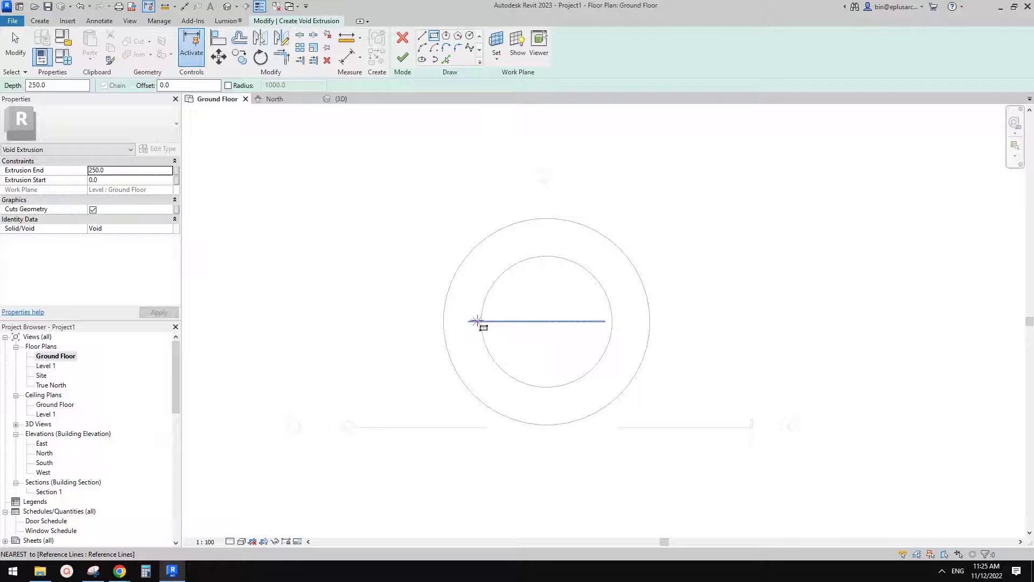
pyautogui.scroll(2, 479, 318)
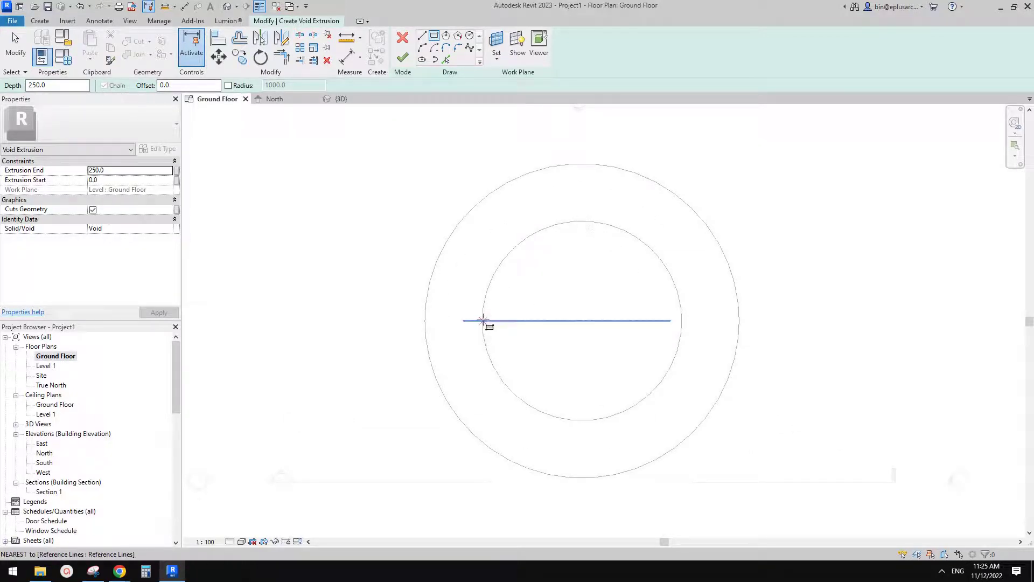
pyautogui.scroll(-1, 482, 320)
pyautogui.click(423, 37)
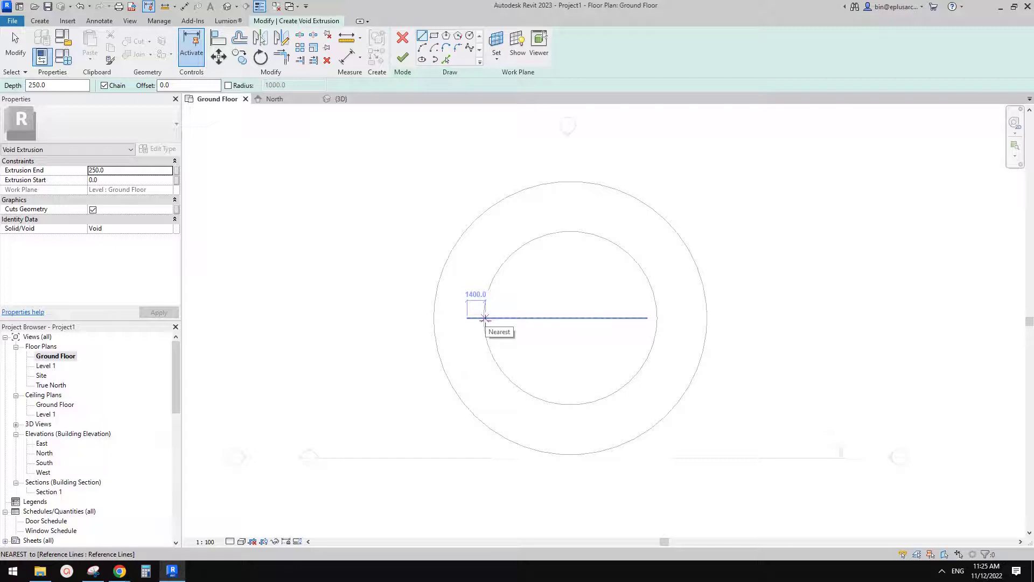
pyautogui.press('Escape')
pyautogui.press('Escape')
pyautogui.scroll(2, 484, 308)
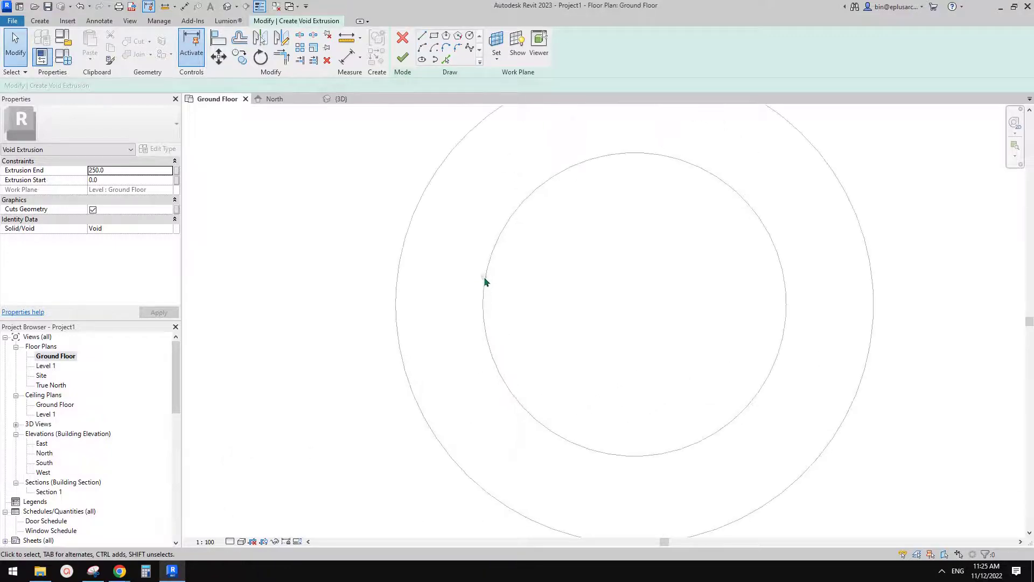
pyautogui.scroll(-2, 484, 276)
# Switch the void sketch to the Site plan, comparing the revolve's inner circle with the one on the Ground Floor plan
pyautogui.doubleClick(53, 374)
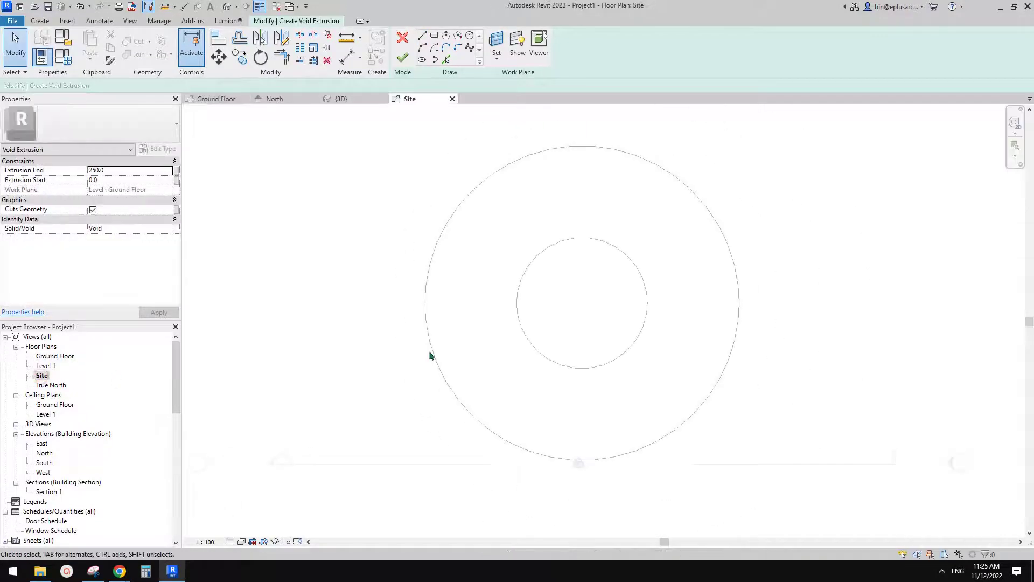
pyautogui.scroll(1, 541, 326)
pyautogui.scroll(-1, 508, 310)
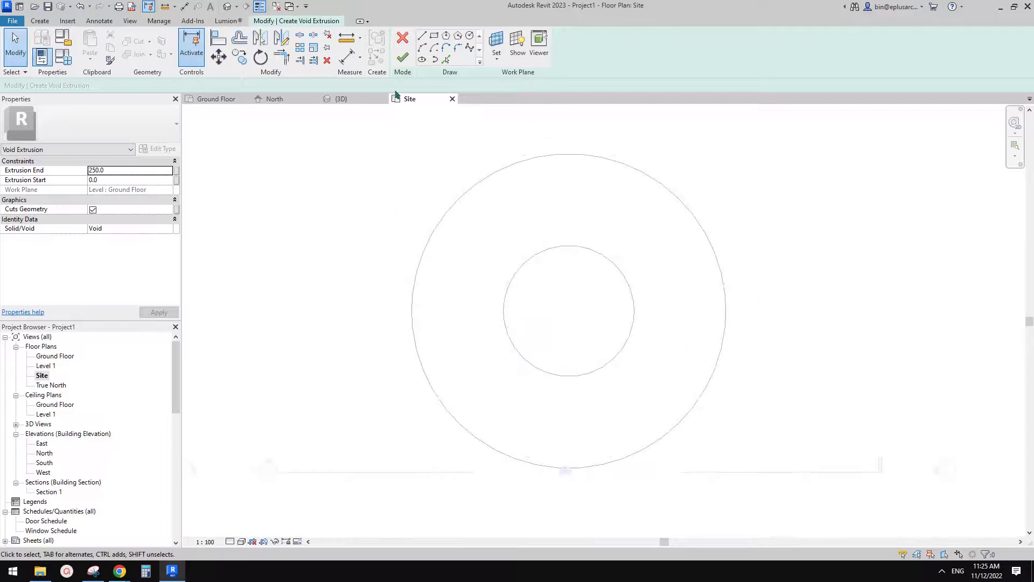
pyautogui.click(421, 37)
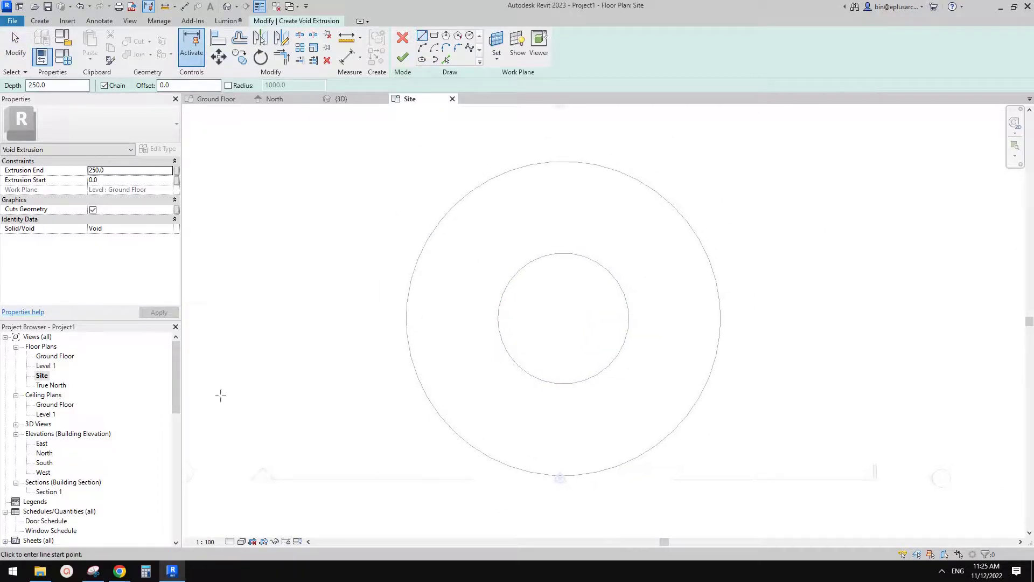
pyautogui.doubleClick(48, 357)
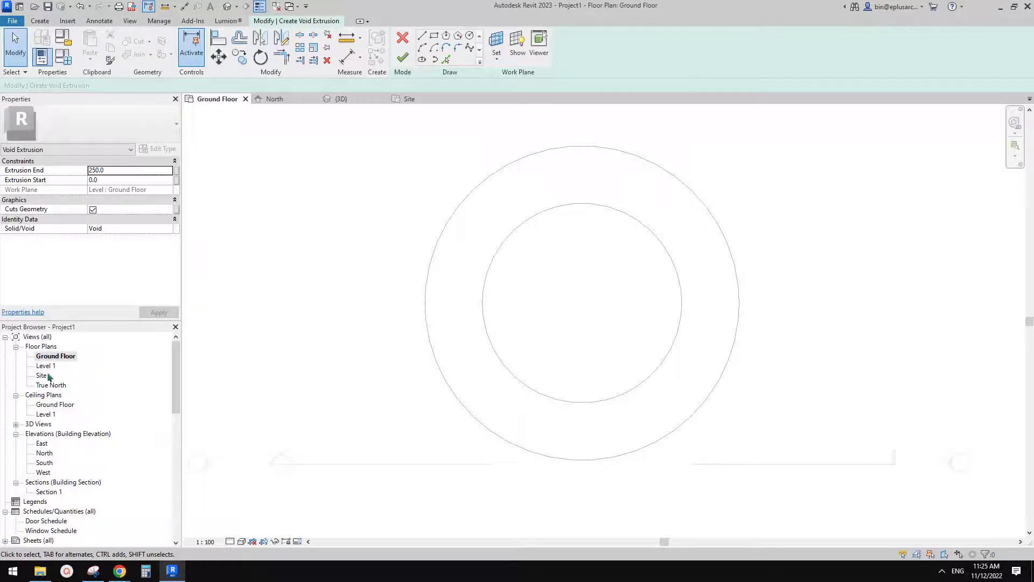
pyautogui.doubleClick(42, 376)
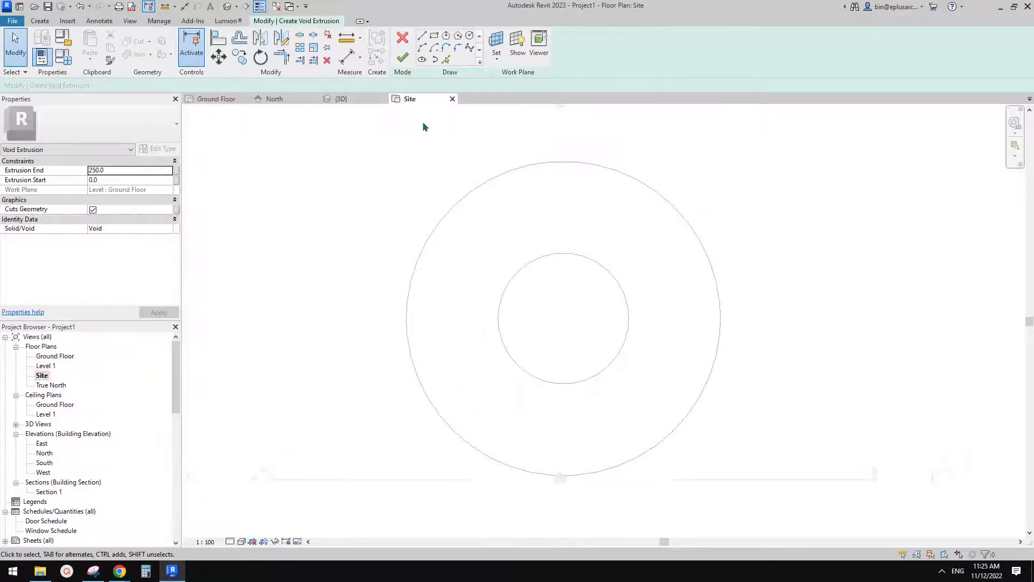
# Sketch a vertical line up from the inner circle's left quadrant and a horizontal line from the circle's upper-left arc across it
pyautogui.click(421, 36)
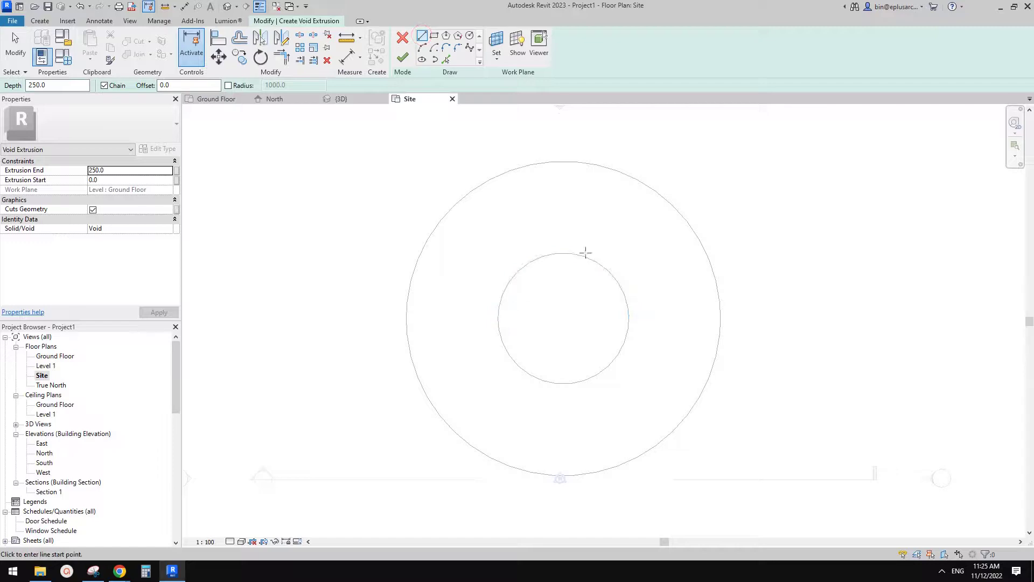
pyautogui.click(498, 318)
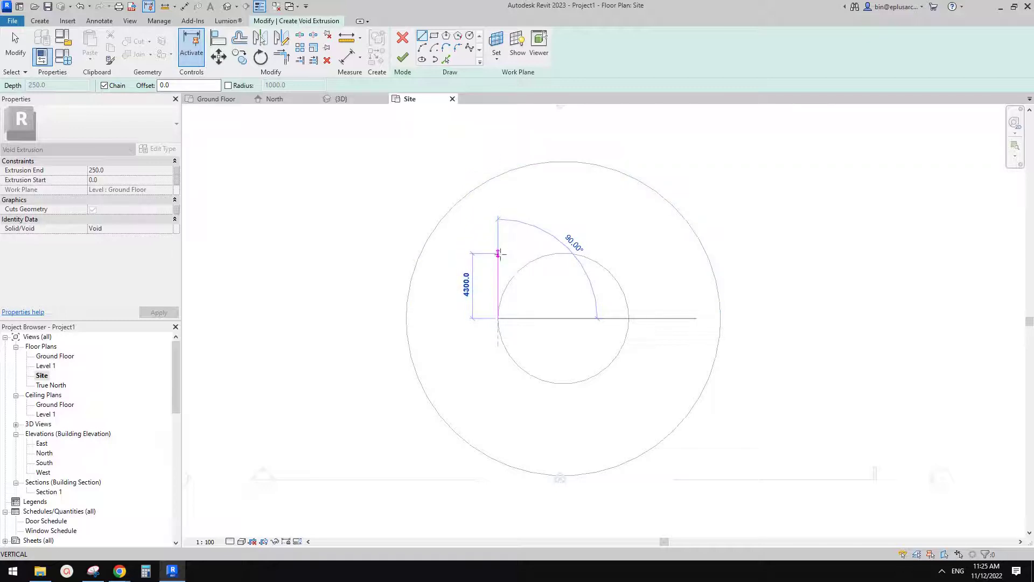
pyautogui.click(498, 225)
pyautogui.press('Escape')
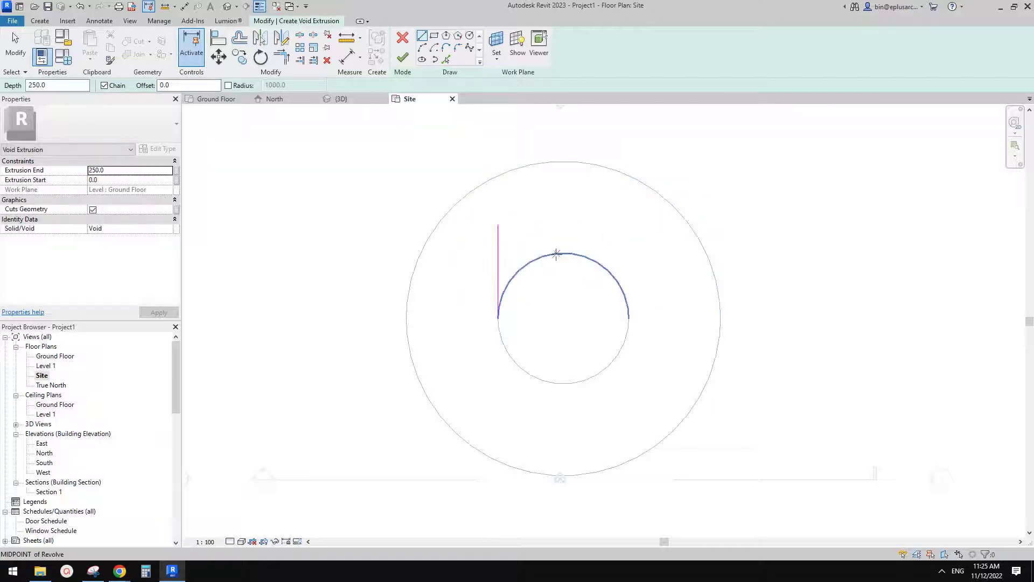
pyautogui.scroll(2, 550, 254)
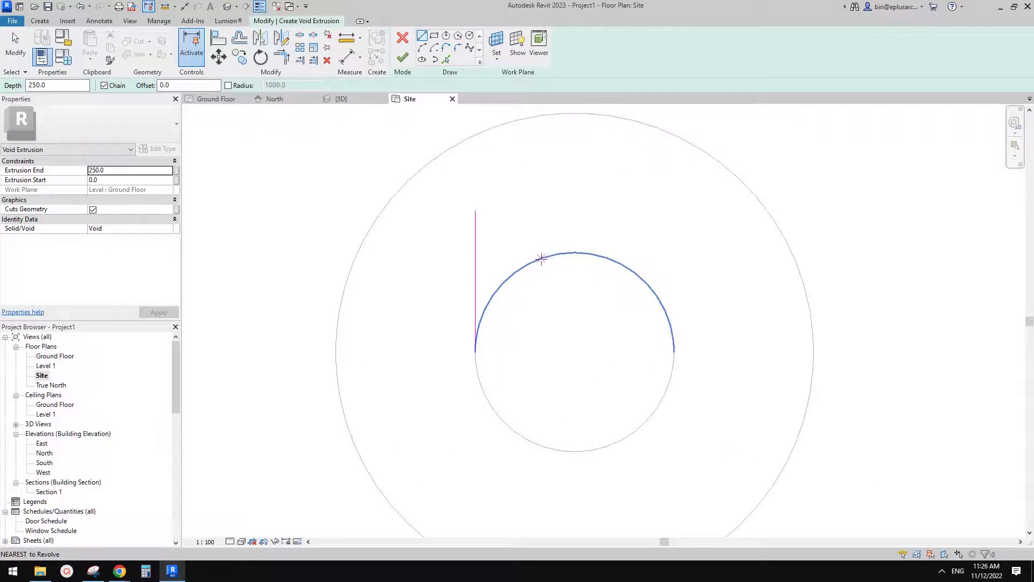
pyautogui.click(538, 260)
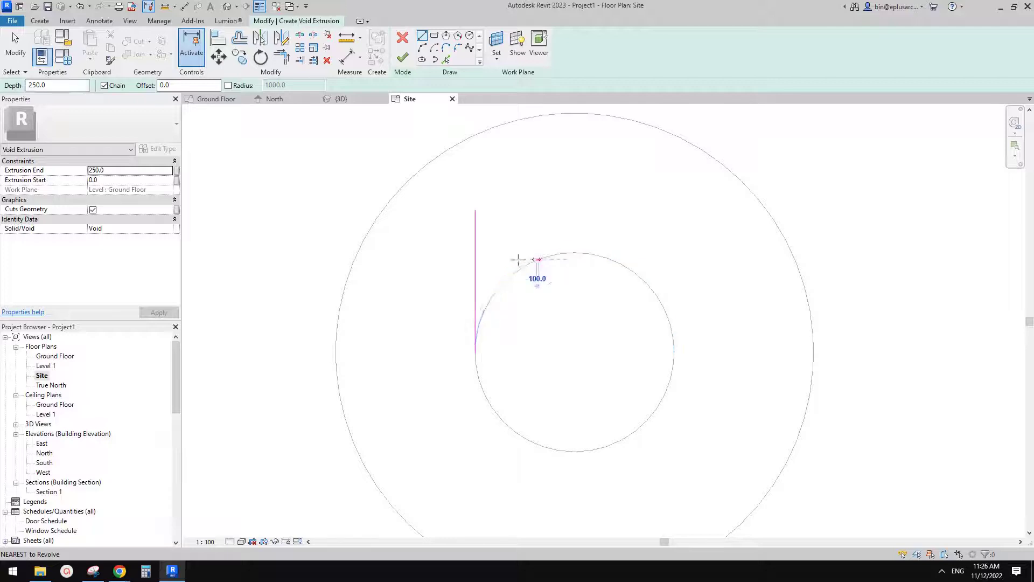
pyautogui.click(457, 261)
# Trim the horizontal and vertical sketch lines to a clean corner outside the inner circle
pyautogui.press('t')
pyautogui.press('r')
pyautogui.click(496, 260)
pyautogui.click(476, 273)
pyautogui.scroll(-1, 496, 253)
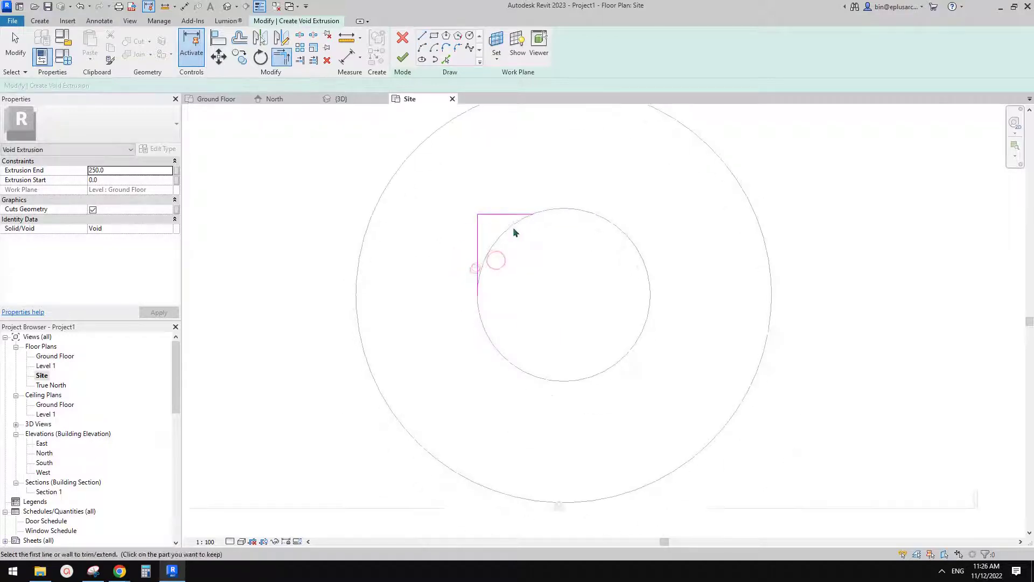
pyautogui.press('Escape')
# Copy the vertical sketch line from the corner to the horizontal line's end on the inner circle
pyautogui.click(515, 215)
pyautogui.click(477, 226)
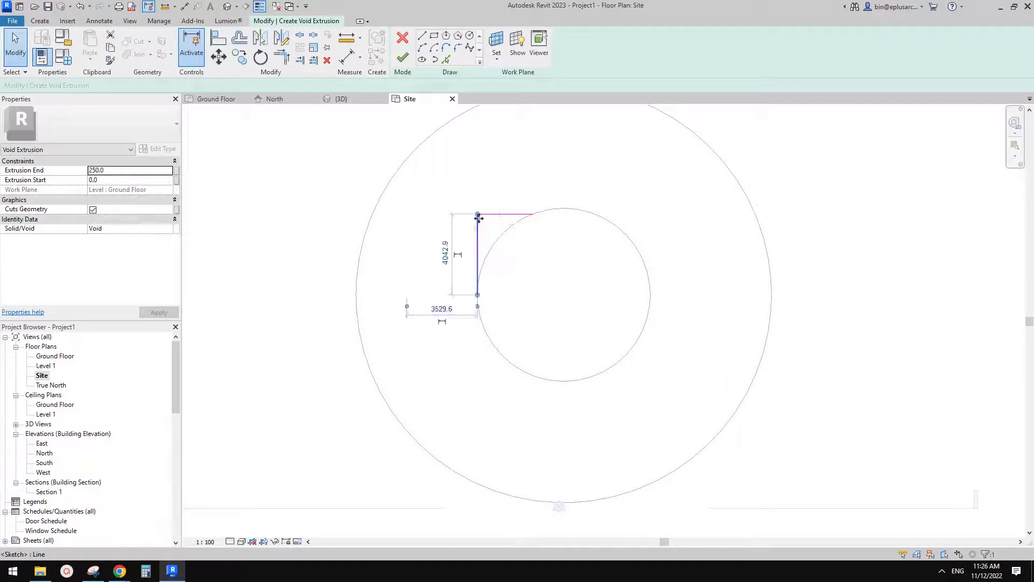
pyautogui.press('c')
pyautogui.press('o')
pyautogui.click(478, 215)
pyautogui.click(532, 215)
pyautogui.press('Escape')
# Mirror the upper horizontal sketch line about the inner circle's horizontal centreline
pyautogui.click(512, 215)
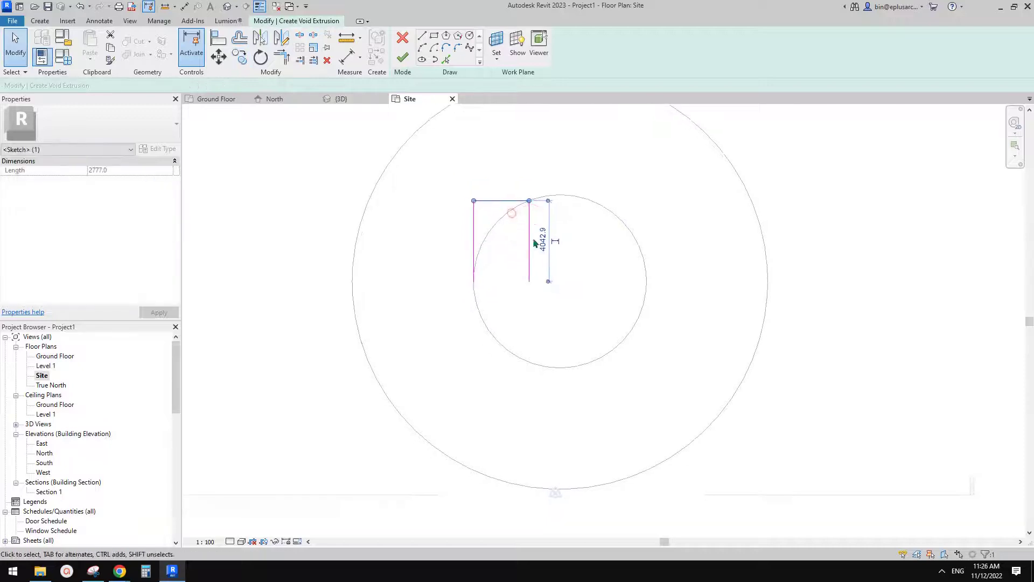
pyautogui.press('m')
pyautogui.click(529, 281)
pyautogui.click(564, 282)
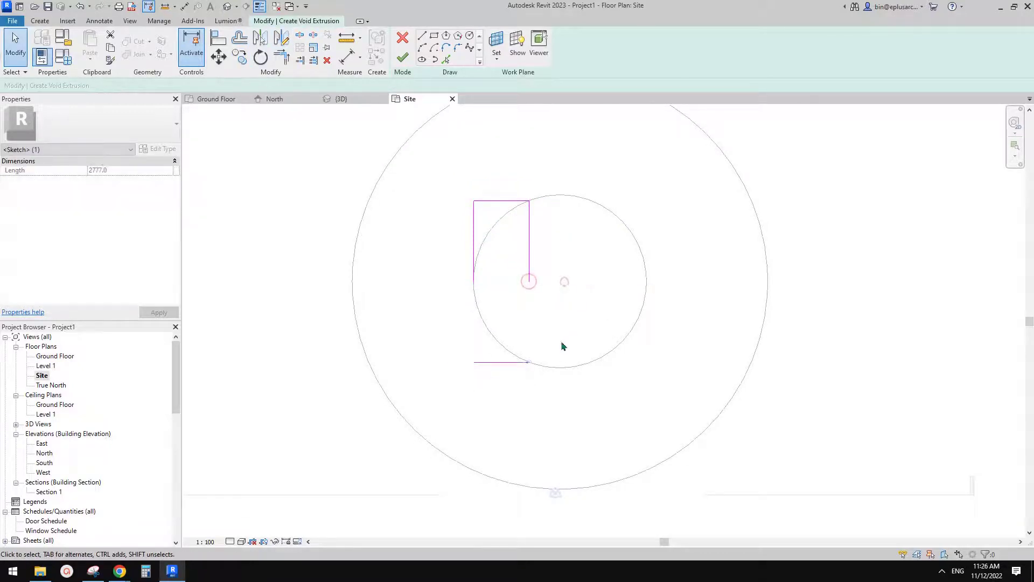
# Trim and extend both vertical lines to the mirrored lower line to close the inner rectangle
pyautogui.press('t')
pyautogui.press('r')
pyautogui.click(514, 364)
pyautogui.click(529, 279)
pyautogui.click(474, 266)
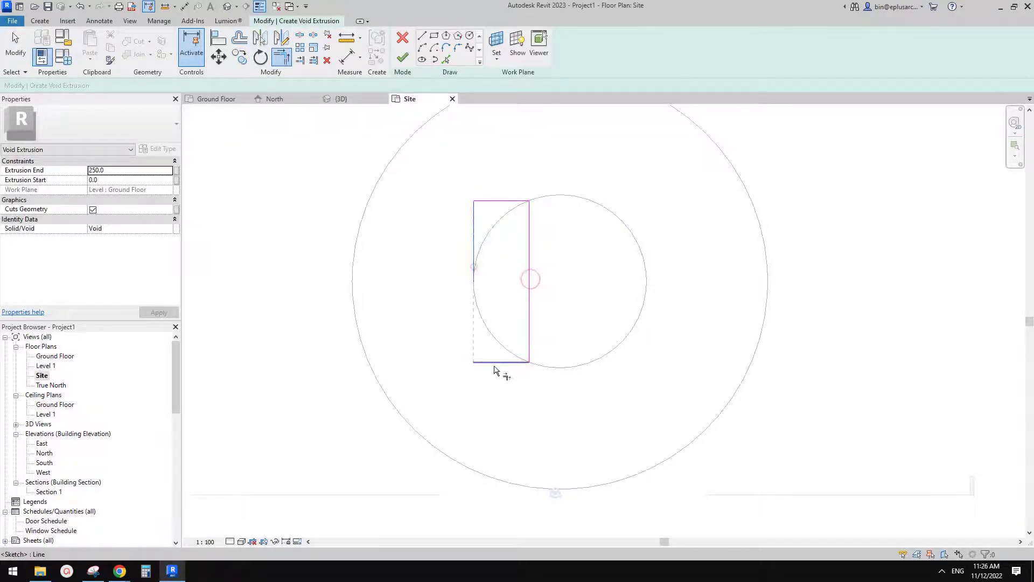
pyautogui.click(495, 364)
pyautogui.scroll(-1, 503, 356)
pyautogui.scroll(-2, 500, 317)
pyautogui.press('Escape')
# Draw a large rectangle enclosing the whole revolve around the inner rectangle and finish the void extrusion sketch
pyautogui.click(432, 38)
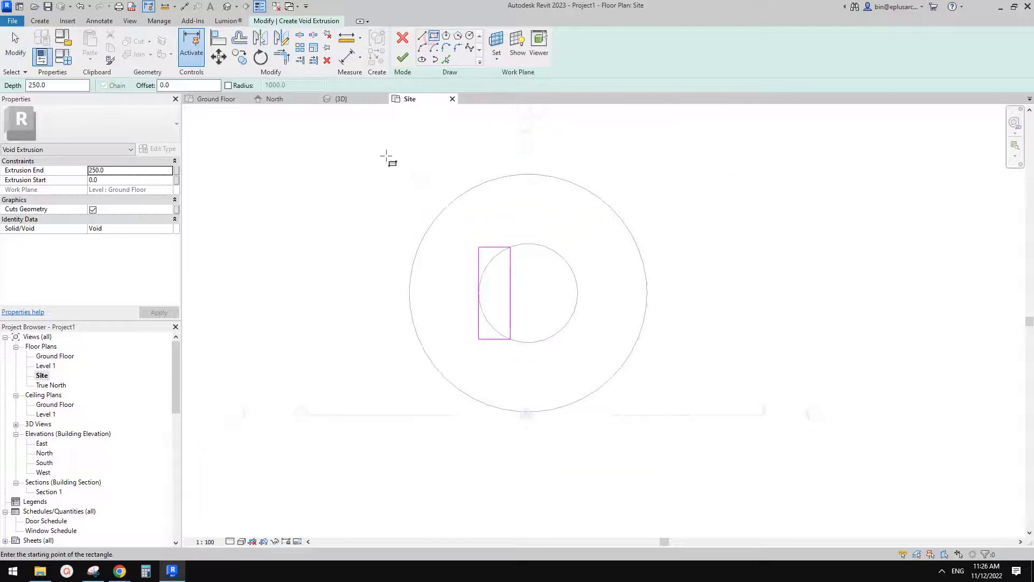
pyautogui.click(386, 152)
pyautogui.click(694, 444)
pyautogui.click(403, 58)
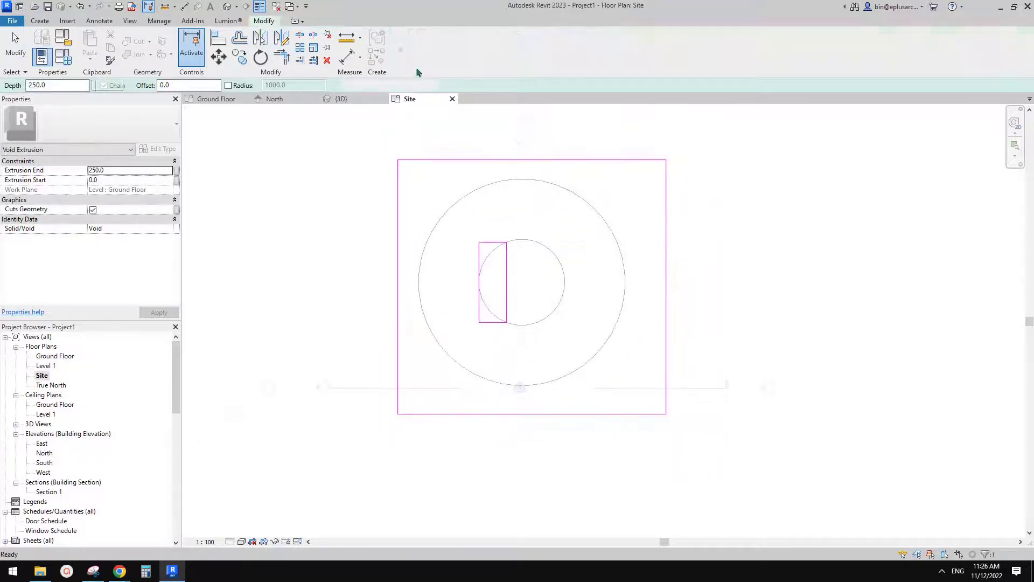
# In the 3D view, stretch the void extrusion upward past the revolve's top rim to a depth of about 7188 mm
pyautogui.click(227, 6)
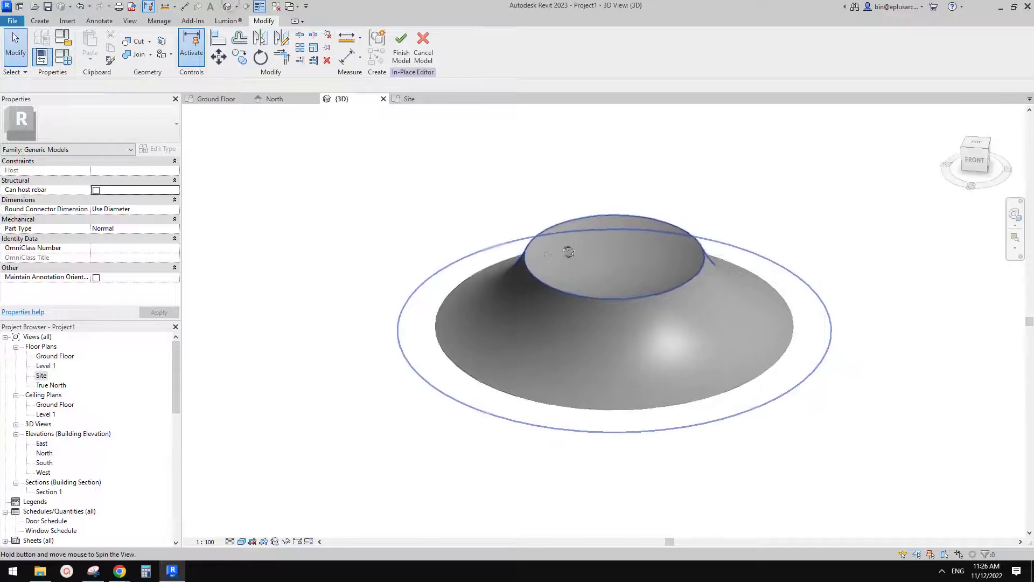
pyautogui.keyDown('shift'); pyautogui.moveTo(565, 249); pyautogui.dragTo(607, 173, button='middle'); pyautogui.keyUp('shift')
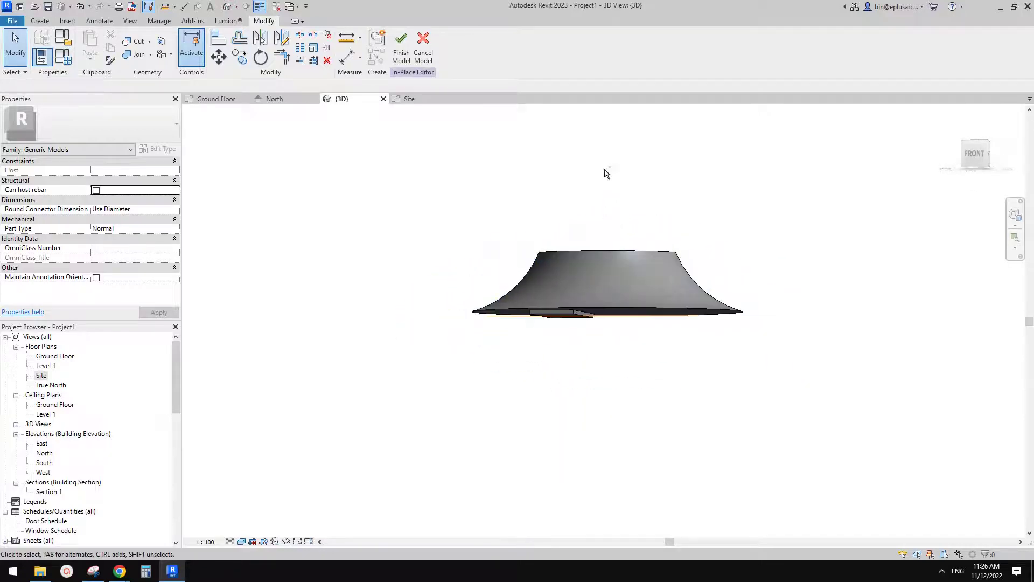
pyautogui.click(522, 310)
pyautogui.keyDown('shift'); pyautogui.moveTo(581, 276); pyautogui.dragTo(607, 306, button='middle'); pyautogui.keyUp('shift')
pyautogui.moveTo(622, 307); pyautogui.dragTo(624, 202)
pyautogui.press('Escape')
# Inspect the cut roof form from several angles and compare it with the reference pictures in the Google Docs document
pyautogui.keyDown('shift'); pyautogui.moveTo(710, 317); pyautogui.dragTo(686, 418, button='middle'); pyautogui.keyUp('shift')
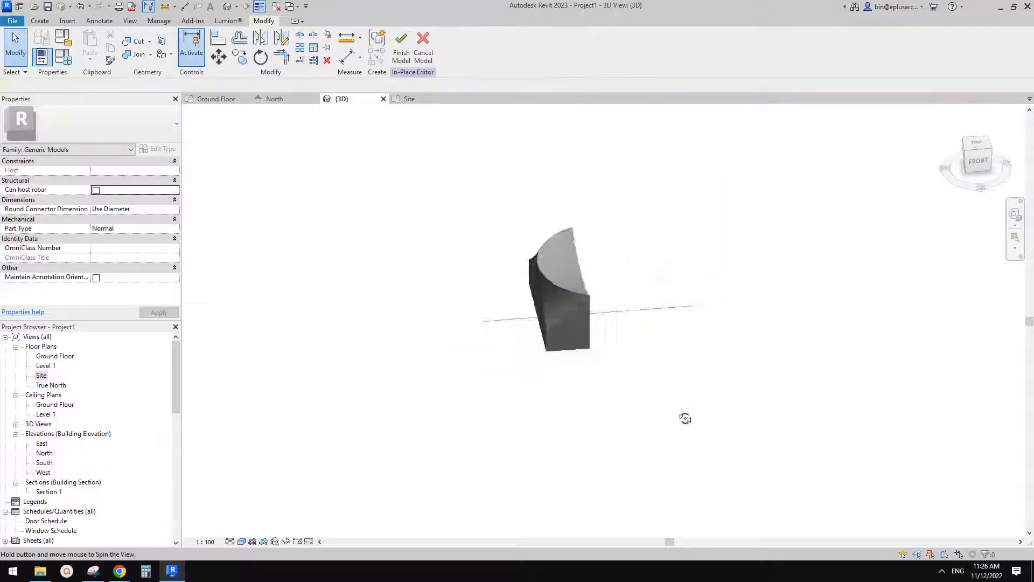
pyautogui.scroll(4, 583, 318)
pyautogui.keyDown('shift'); pyautogui.moveTo(577, 324); pyautogui.dragTo(667, 286, button='middle'); pyautogui.keyUp('shift')
pyautogui.scroll(-2, 623, 251)
pyautogui.scroll(-2, 669, 289)
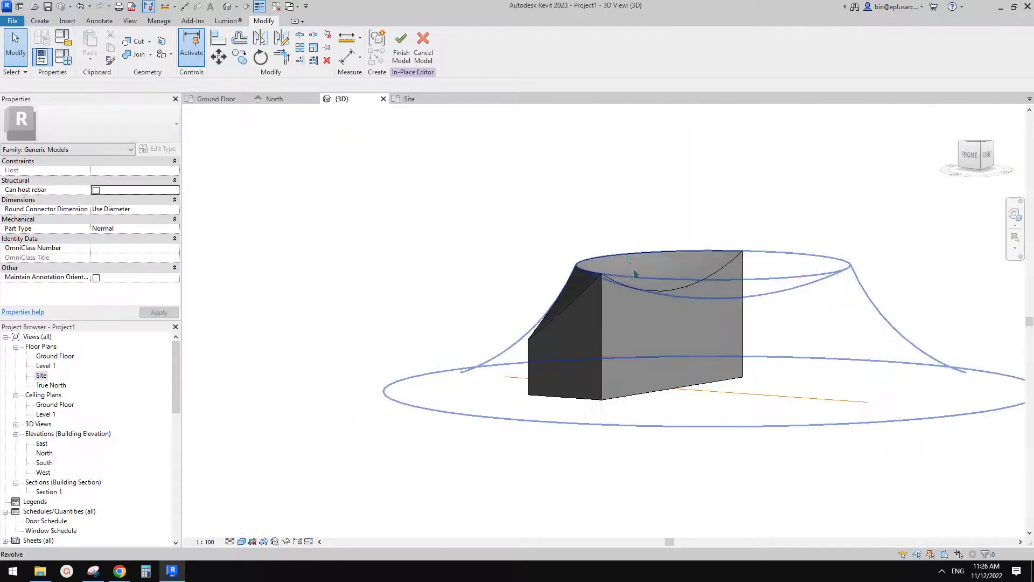
pyautogui.moveTo(120, 571)
pyautogui.click(160, 543)
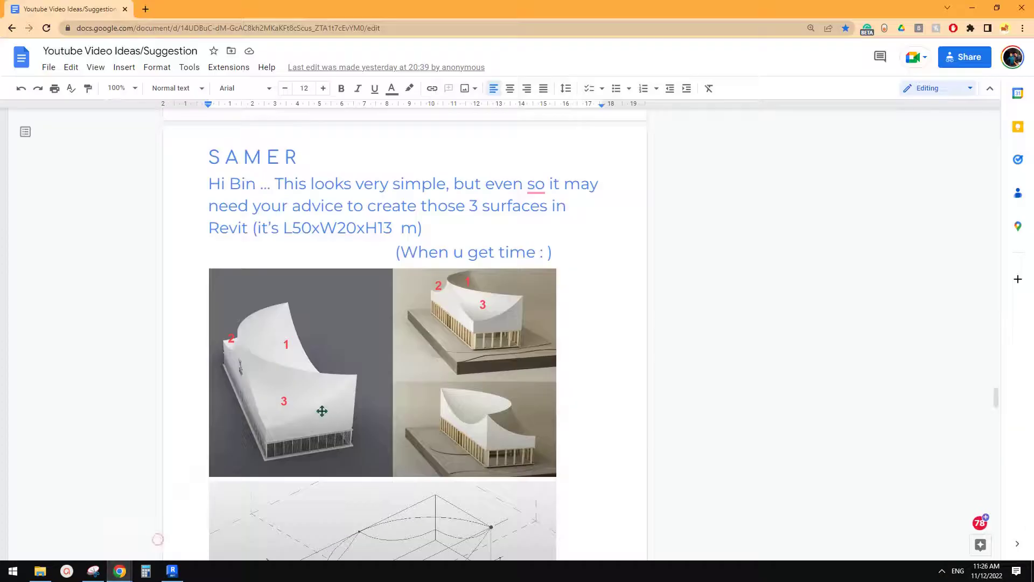
pyautogui.click(183, 573)
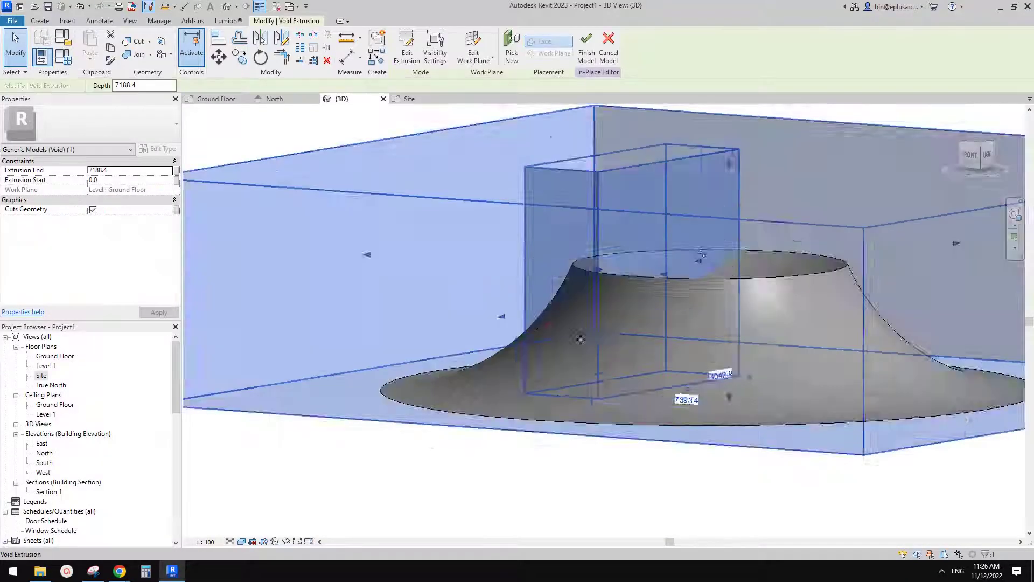
# Open the revolve's profile sketch for editing and face it from the front
pyautogui.scroll(-3, 624, 325)
pyautogui.click(632, 319)
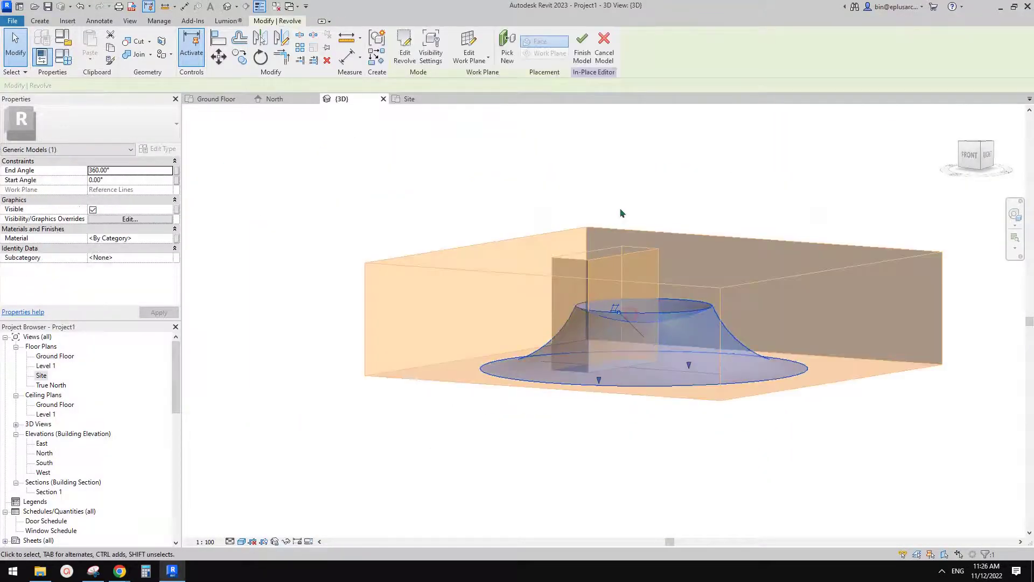
pyautogui.click(408, 48)
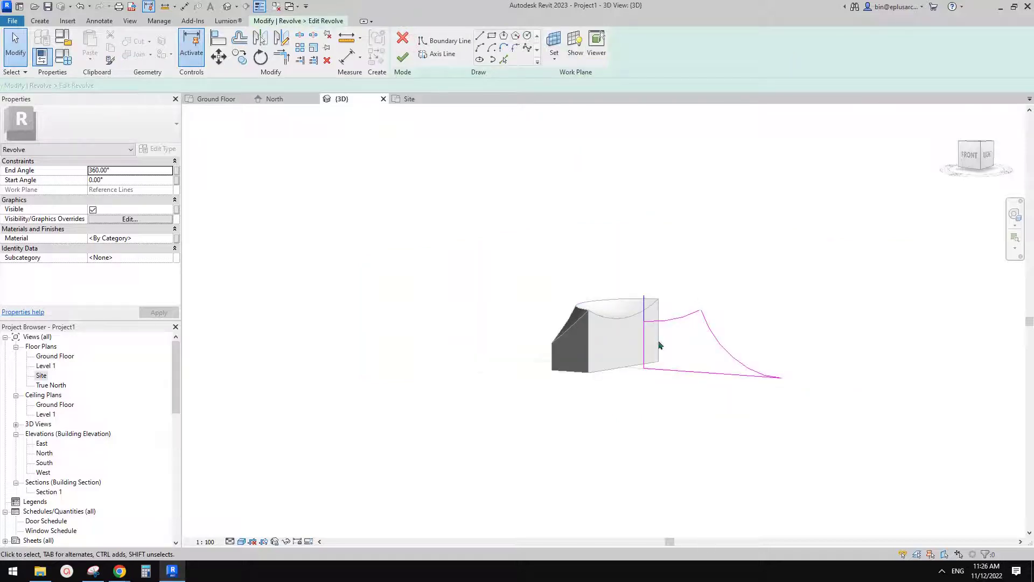
pyautogui.scroll(3, 659, 345)
pyautogui.keyDown('shift'); pyautogui.moveTo(659, 345); pyautogui.dragTo(718, 338, button='middle'); pyautogui.keyUp('shift')
pyautogui.scroll(1, 686, 318)
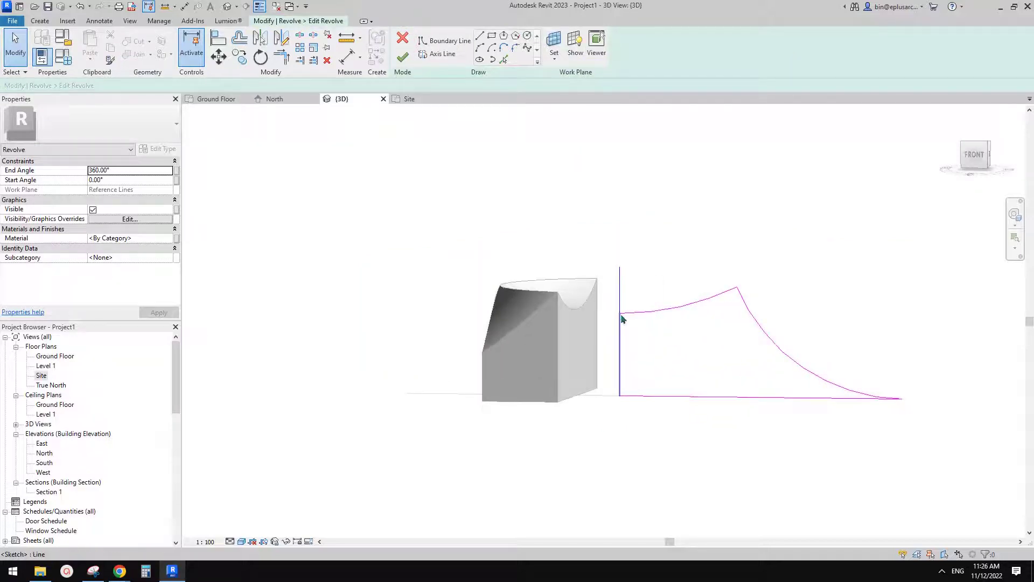
# Draw a short horizontal boundary line outward from the profile's vertical axis edge, just below the inner arc's end
pyautogui.click(480, 36)
pyautogui.scroll(2, 616, 327)
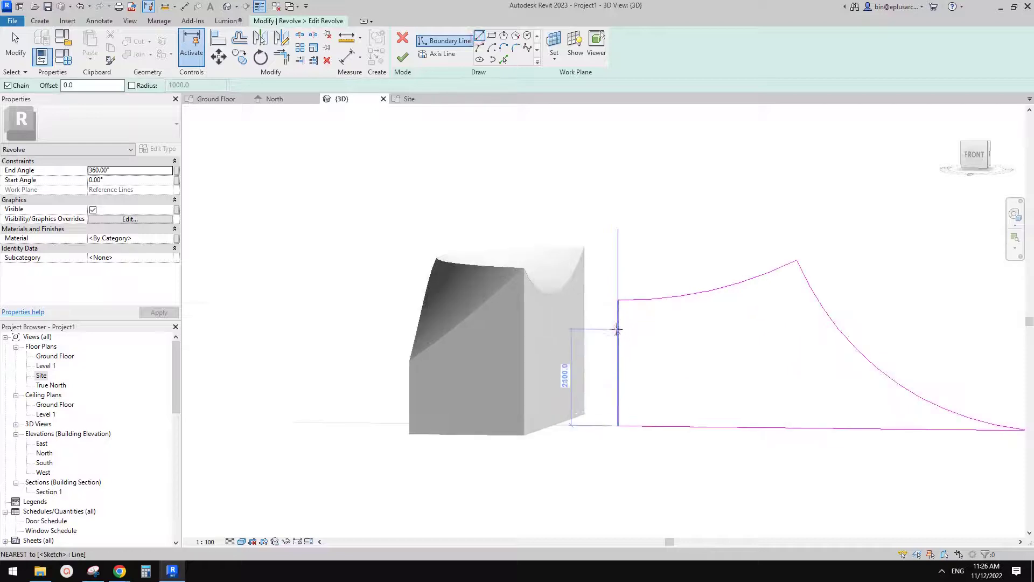
pyautogui.click(618, 321)
pyautogui.click(590, 320)
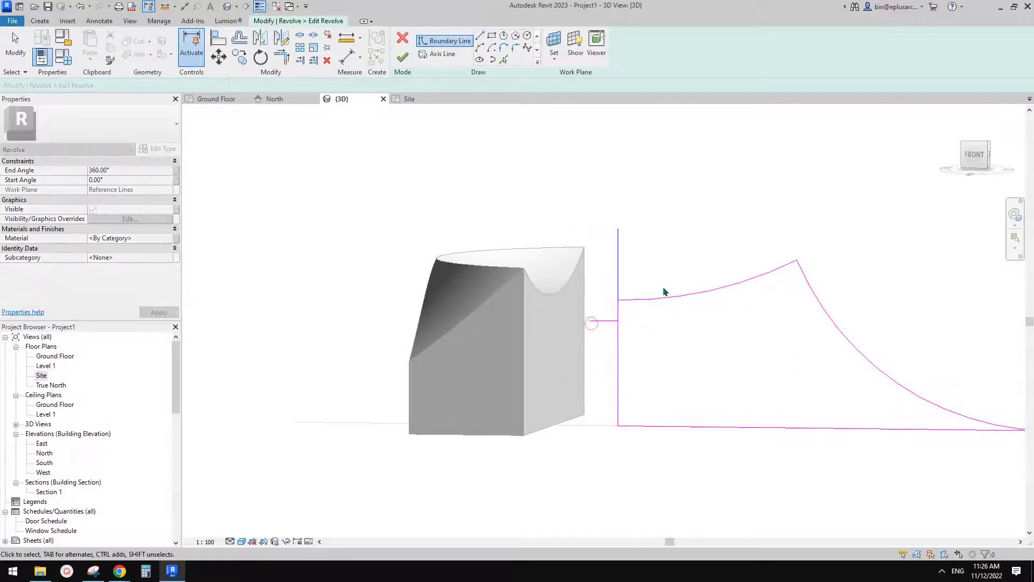
# Draw a new inner boundary arc from the profile's peak to the vertical edge at the short line's level, leaving the edge horizontally
pyautogui.click(480, 48)
pyautogui.click(798, 260)
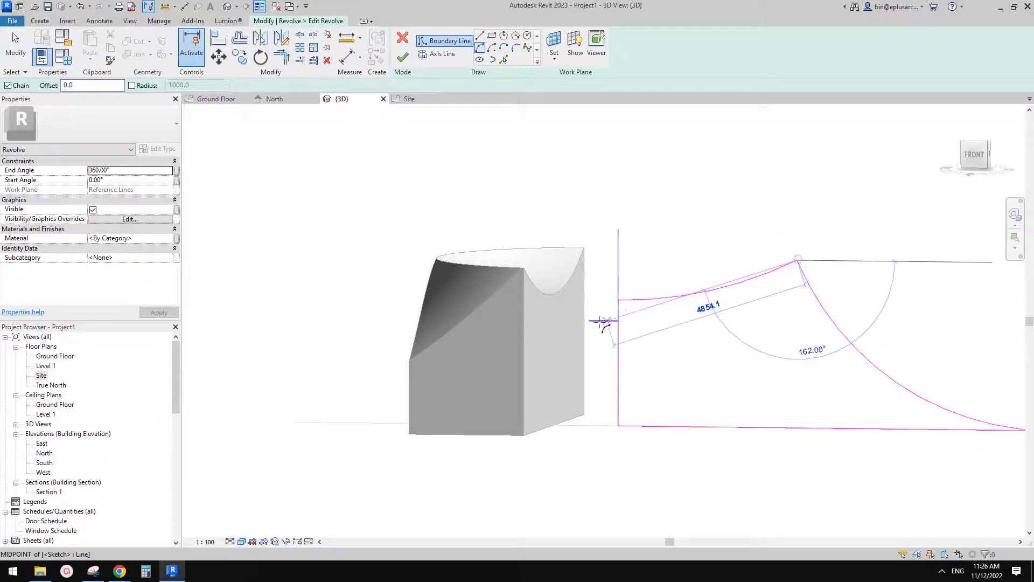
pyautogui.click(618, 320)
pyautogui.click(670, 315)
pyautogui.press('Escape')
pyautogui.press('Escape')
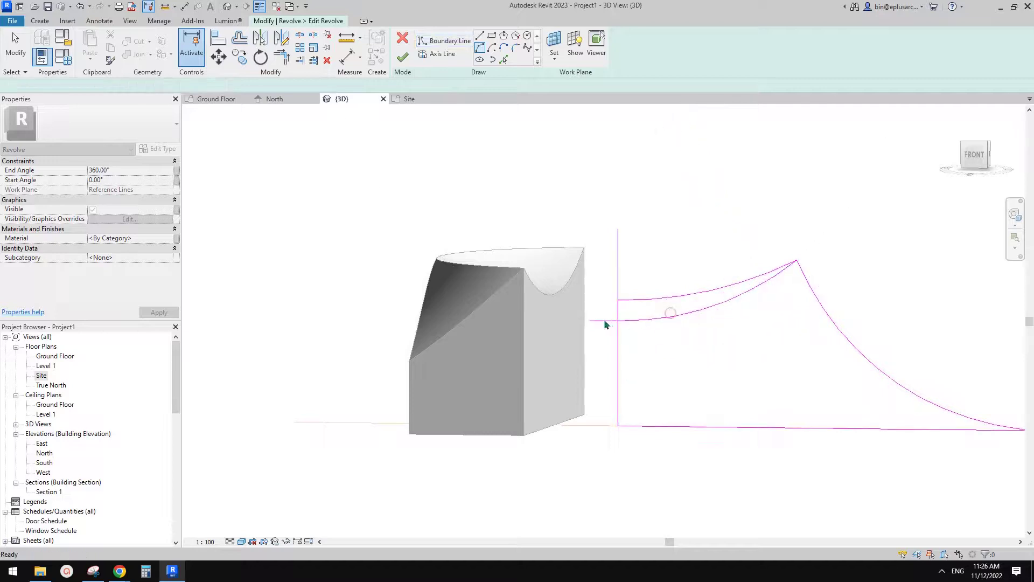
# Delete the short horizontal line and the old inner arc, and trim the vertical edge to the new arc
pyautogui.click(604, 320)
pyautogui.press('d')
pyautogui.press('e')
pyautogui.click(643, 301)
pyautogui.press('d')
pyautogui.press('e')
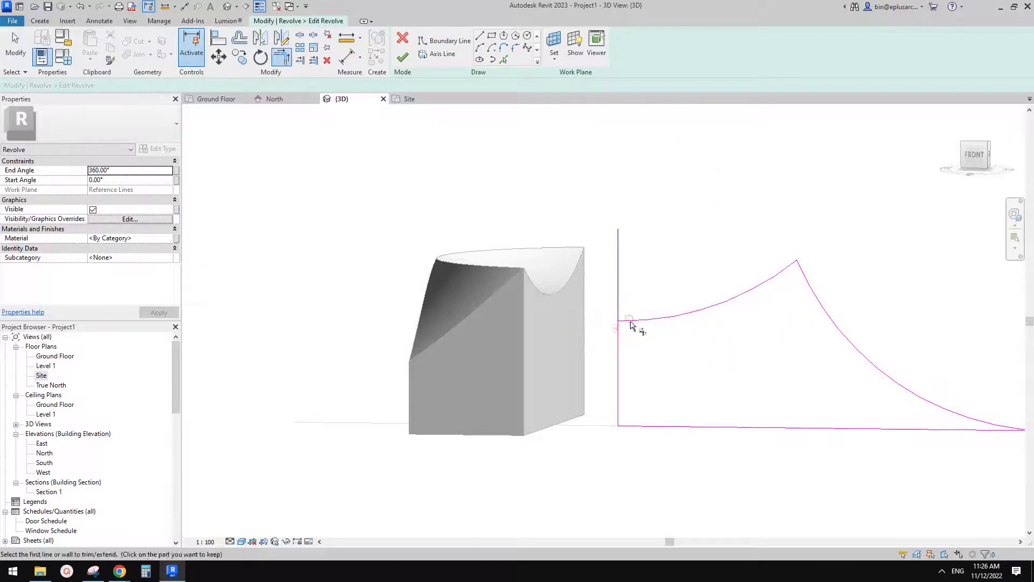
pyautogui.scroll(-2, 618, 229)
# Finish the revolve's profile edit and deselect the revolve to show the cut roof form
pyautogui.click(410, 62)
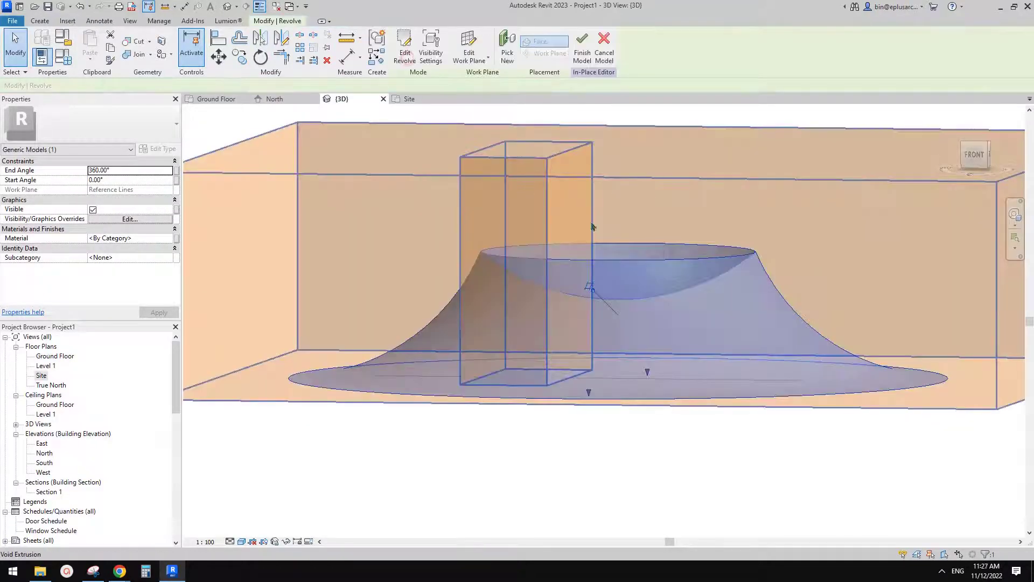
pyautogui.keyDown('shift'); pyautogui.moveTo(732, 212); pyautogui.dragTo(729, 157, button='middle'); pyautogui.keyUp('shift')
pyautogui.click(729, 157)
pyautogui.moveTo(633, 261)
pyautogui.keyDown('shift'); pyautogui.mouseDown(button='middle')
pyautogui.moveTo(587, 306)
pyautogui.moveTo(670, 270)
pyautogui.moveTo(667, 364)
pyautogui.moveTo(695, 362)
pyautogui.moveTo(377, 448)
pyautogui.mouseUp(button='middle'); pyautogui.keyUp('shift')
pyautogui.scroll(-3, 590, 294)
pyautogui.scroll(3, 668, 301)
pyautogui.scroll(3, 712, 362)
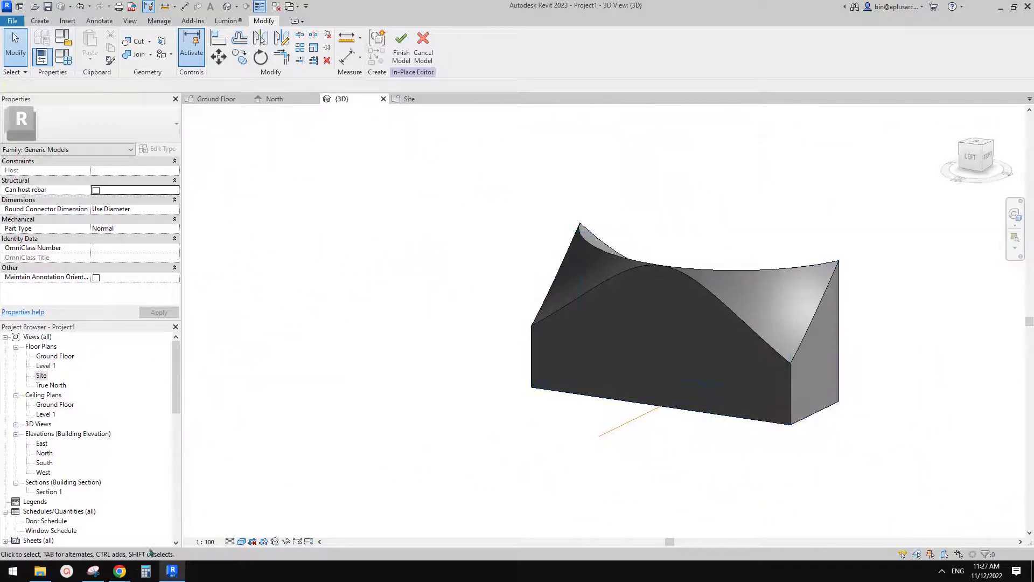
# Compare the cut roof form from several angles with the reference pictures in the Google Docs document in Chrome
pyautogui.moveTo(119, 571)
pyautogui.click(177, 534)
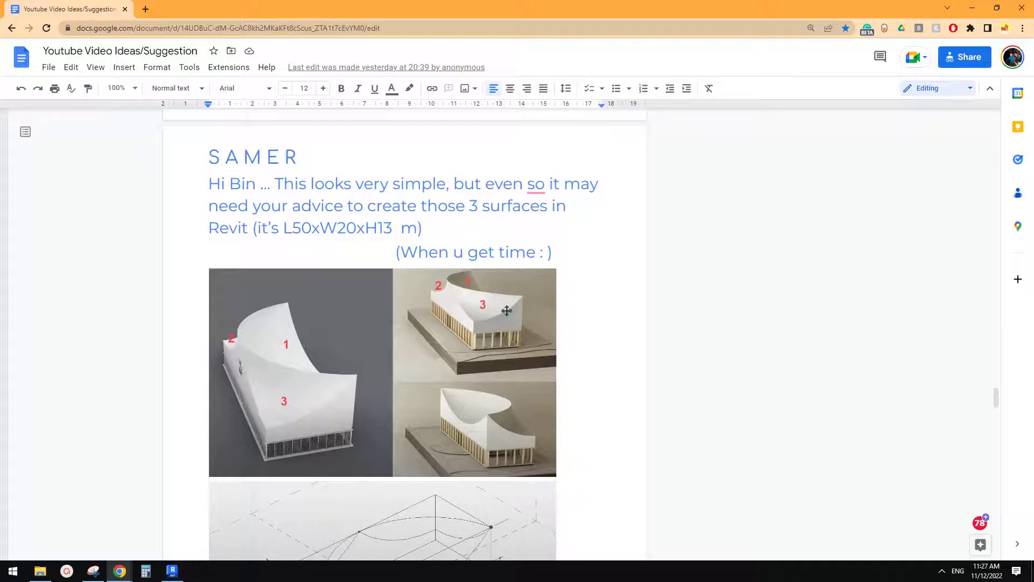
pyautogui.click(175, 573)
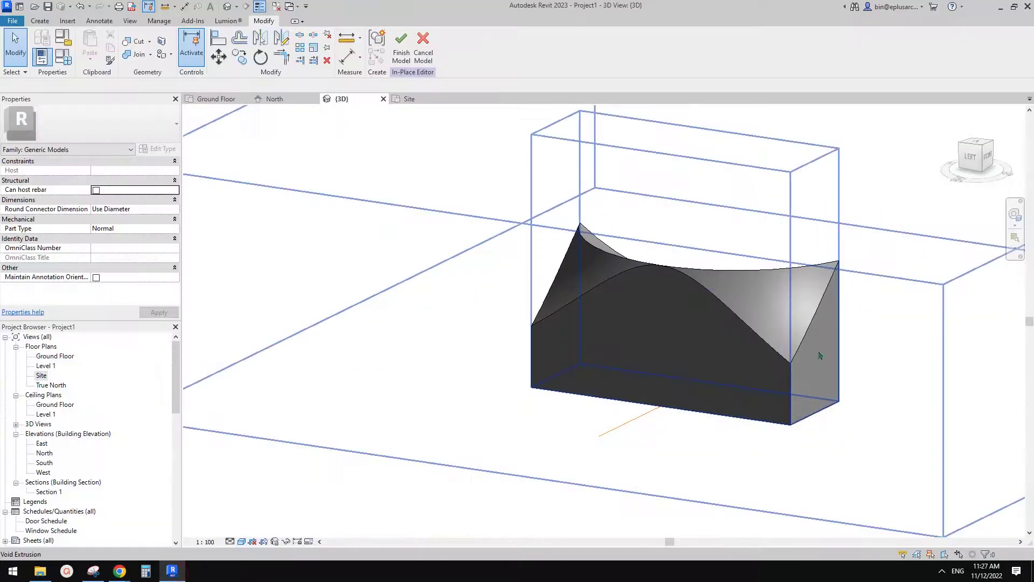
pyautogui.keyDown('shift'); pyautogui.moveTo(820, 353); pyautogui.dragTo(722, 357, button='middle'); pyautogui.keyUp('shift')
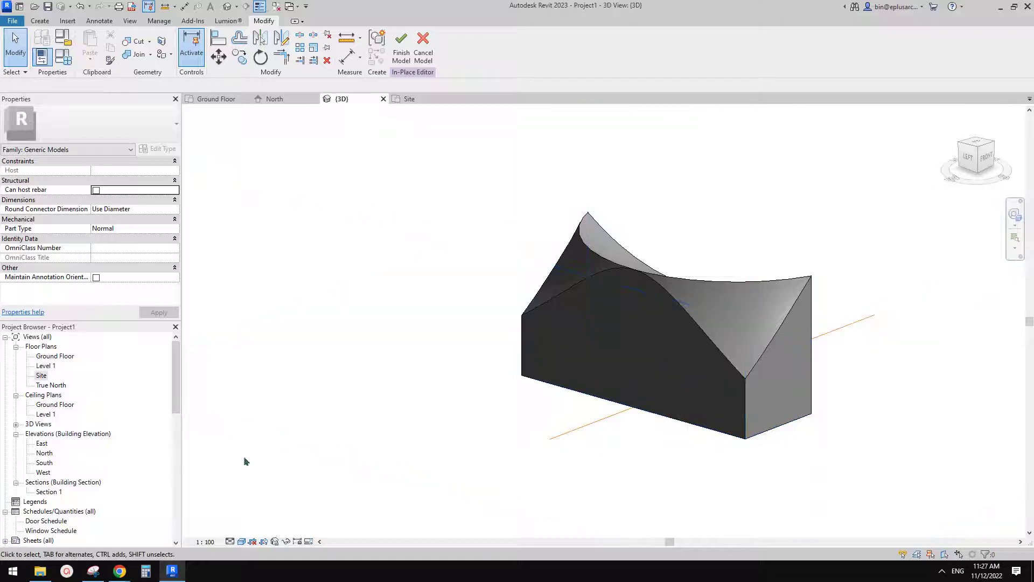
pyautogui.moveTo(131, 570)
pyautogui.click(181, 523)
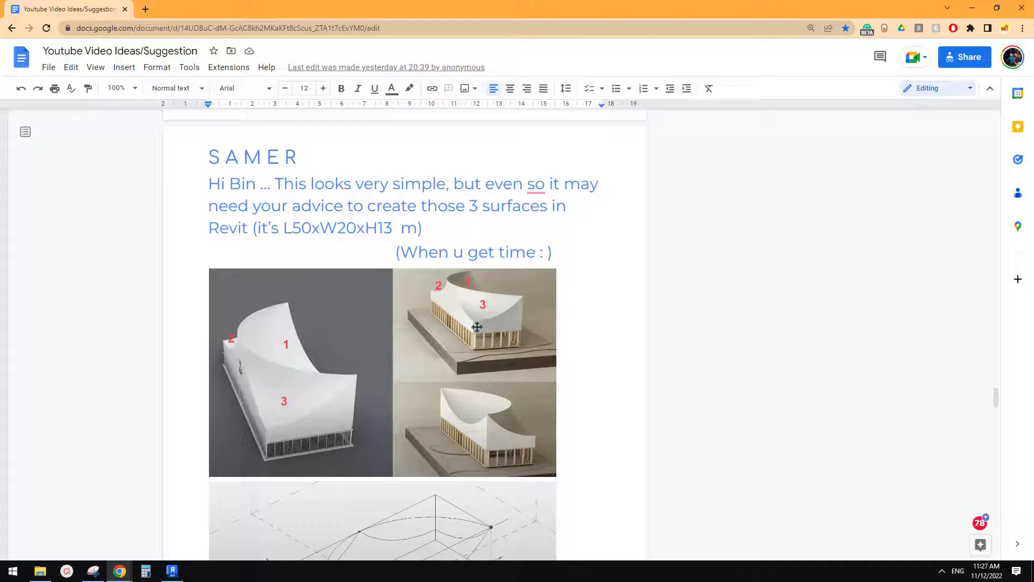
pyautogui.click(174, 575)
pyautogui.keyDown('shift'); pyautogui.moveTo(742, 372); pyautogui.dragTo(623, 350, button='middle'); pyautogui.keyUp('shift')
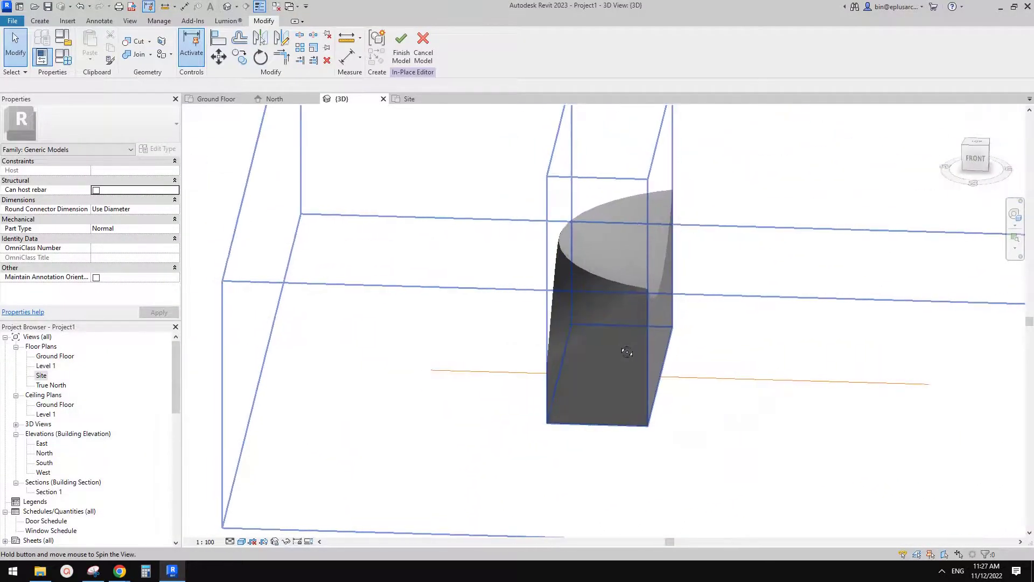
# Reopen the revolve's profile sketch and delete the outer arc between the peak and the base line's outer end
pyautogui.doubleClick(601, 295)
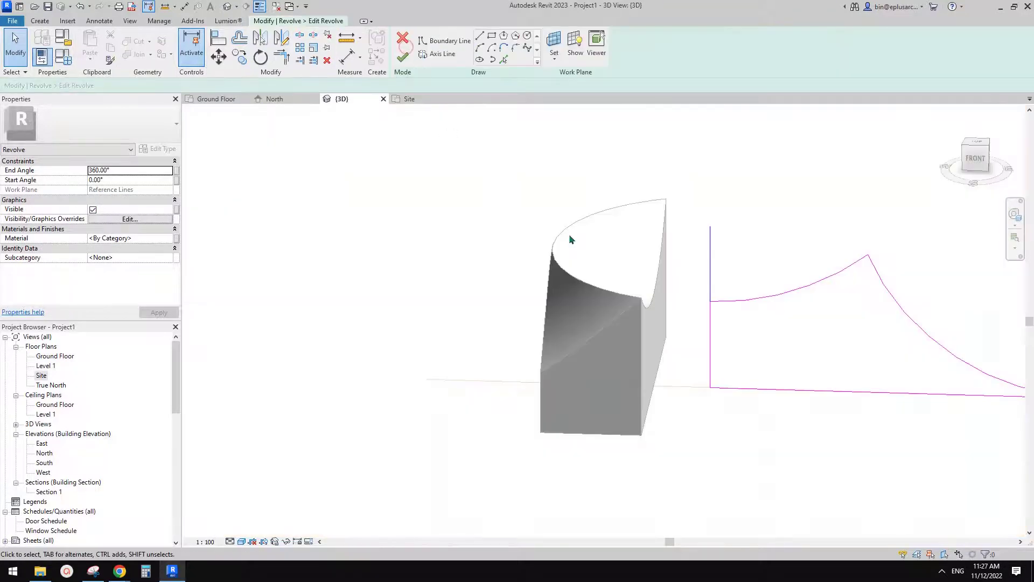
pyautogui.keyDown('shift'); pyautogui.moveTo(570, 239); pyautogui.dragTo(778, 308, button='middle'); pyautogui.keyUp('shift')
pyautogui.click(777, 304)
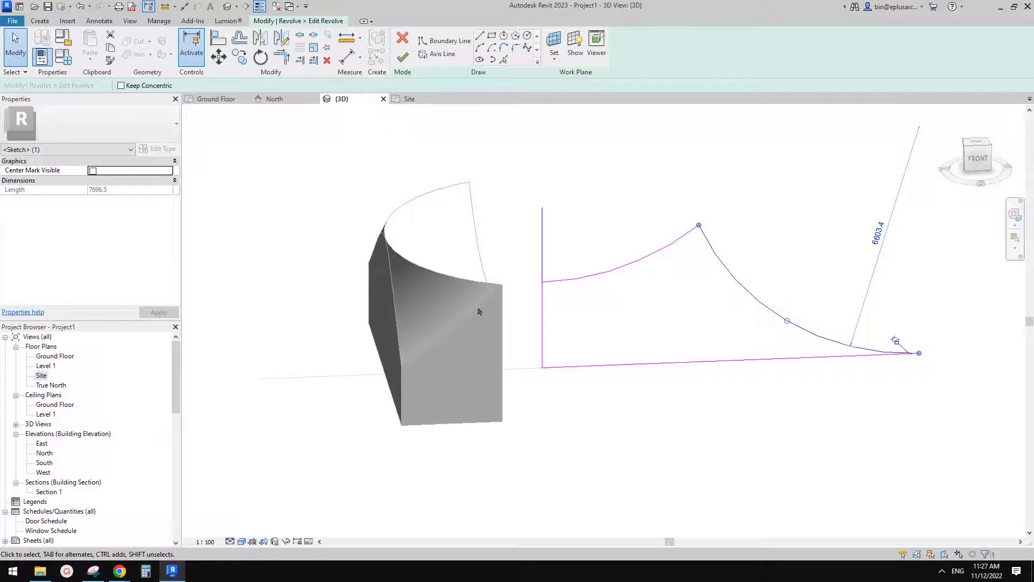
pyautogui.keyDown('shift'); pyautogui.moveTo(468, 320); pyautogui.dragTo(734, 304, button='middle'); pyautogui.keyUp('shift')
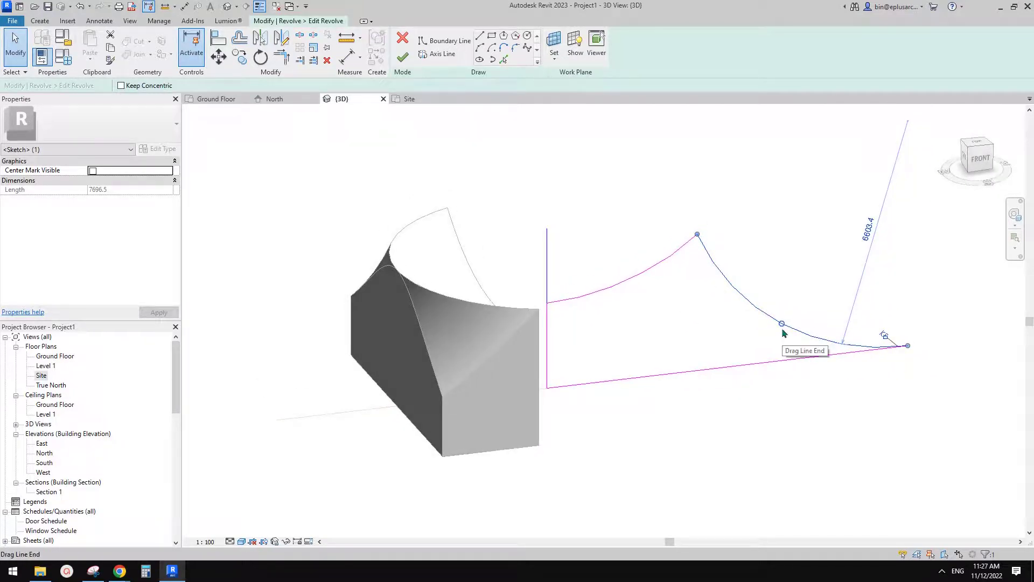
pyautogui.moveTo(783, 333)
pyautogui.mouseDown(button='middle')
pyautogui.moveTo(769, 323)
pyautogui.moveTo(753, 347)
pyautogui.moveTo(762, 347)
pyautogui.moveTo(731, 318)
pyautogui.moveTo(695, 321)
pyautogui.moveTo(668, 345)
pyautogui.moveTo(608, 345)
pyautogui.mouseUp(button='middle')
pyautogui.click(551, 174)
pyautogui.moveTo(572, 186); pyautogui.dragTo(564, 185, button='middle')
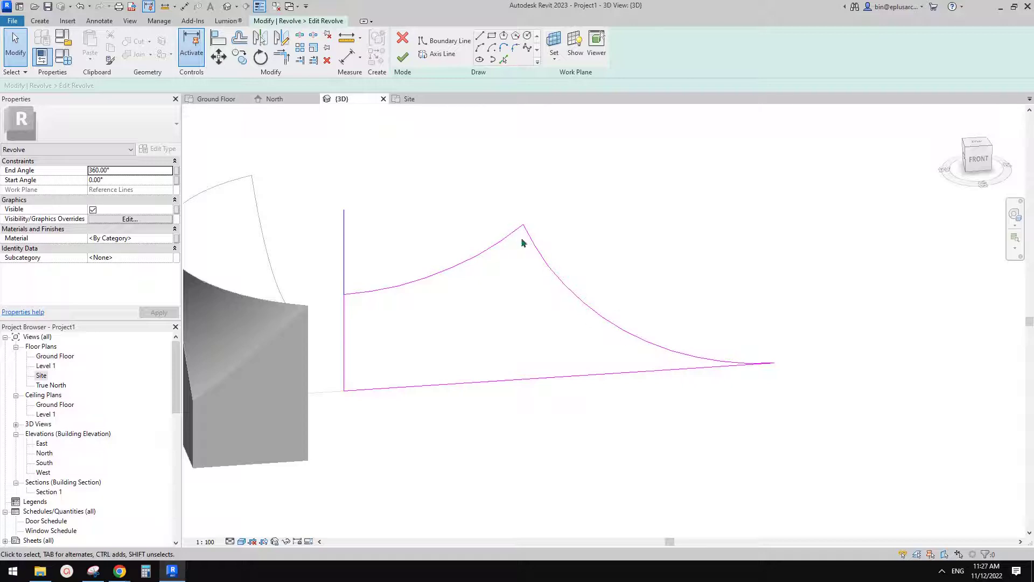
pyautogui.click(541, 267)
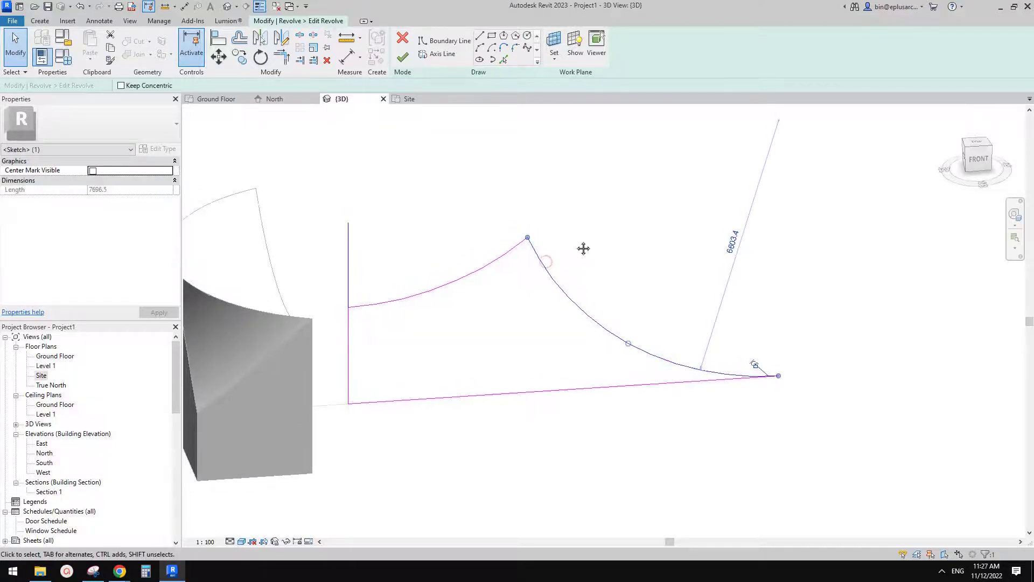
pyautogui.press('Delete')
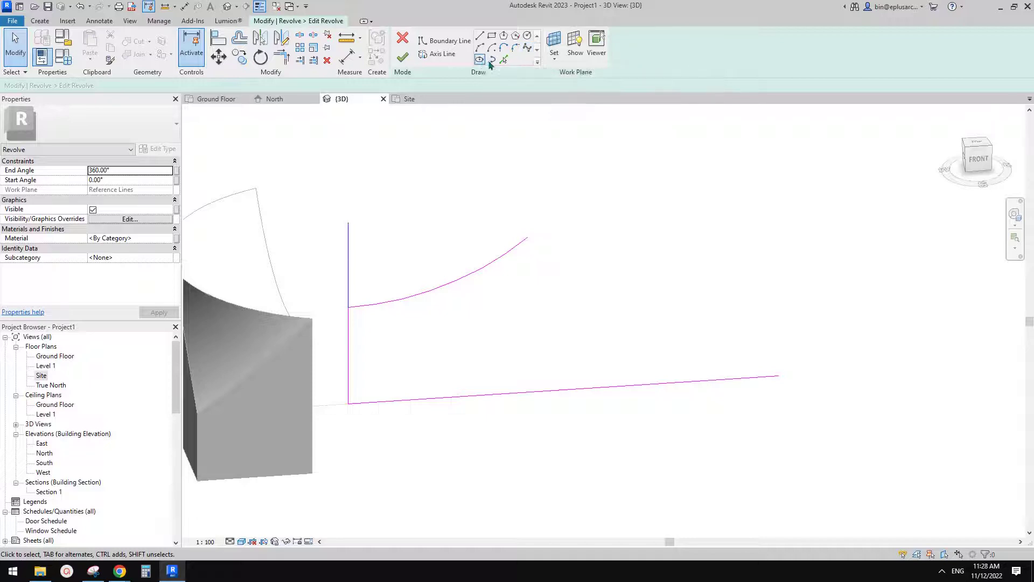
# Draw a spline boundary from the profile's peak, through a control point vertically below it, down to the base line
pyautogui.click(529, 49)
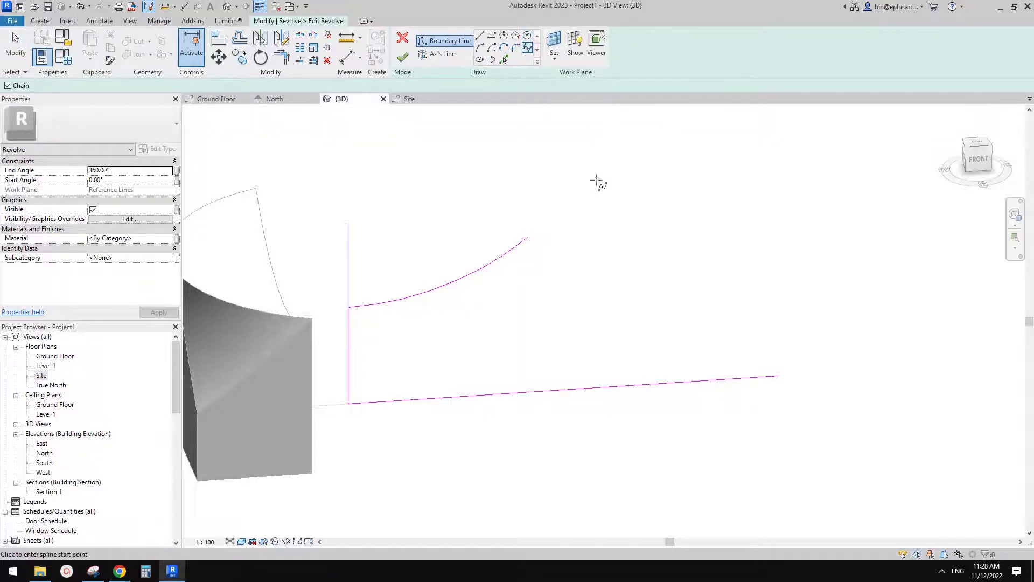
pyautogui.click(528, 237)
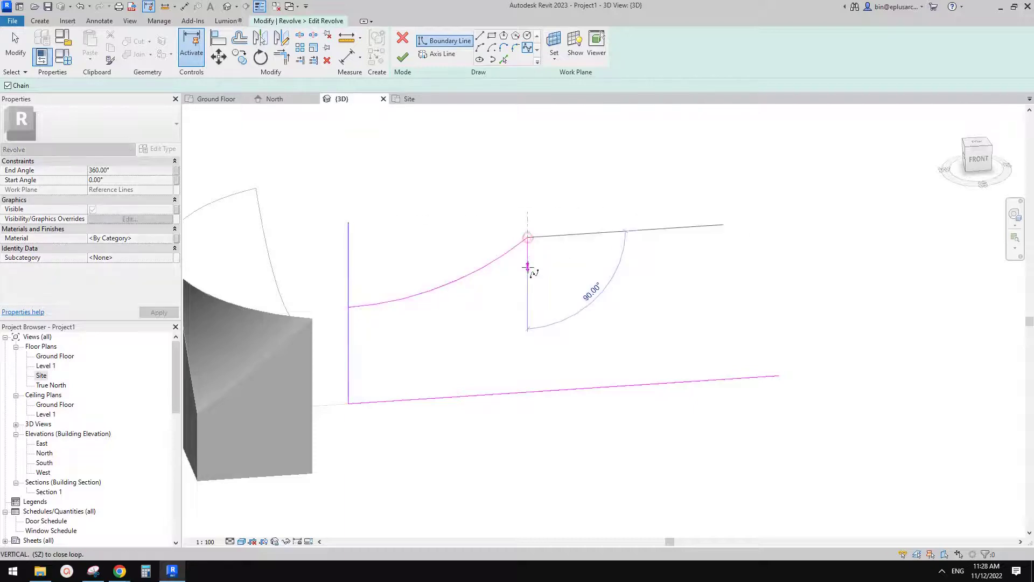
pyautogui.click(527, 278)
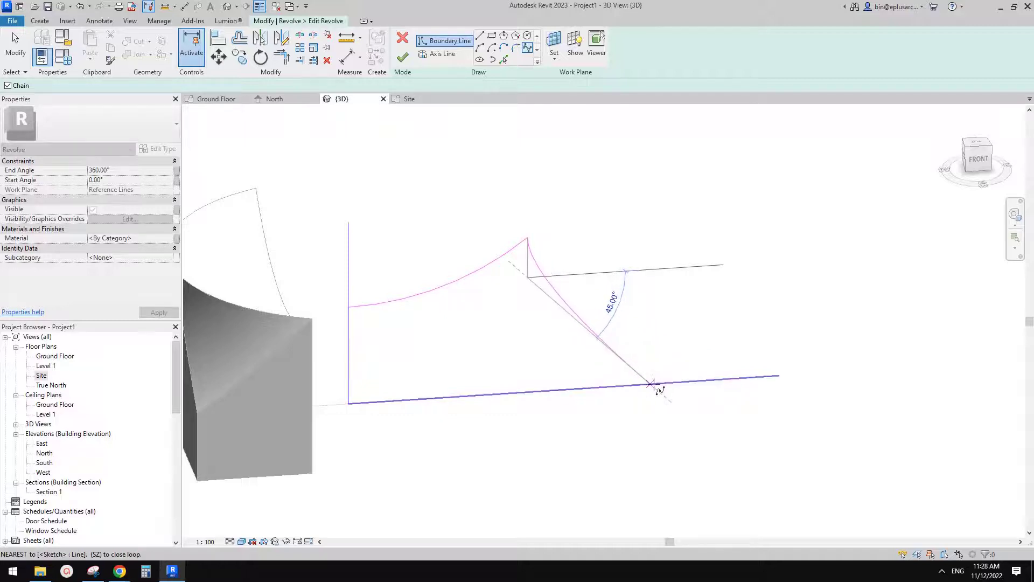
pyautogui.click(668, 383)
pyautogui.press('Escape')
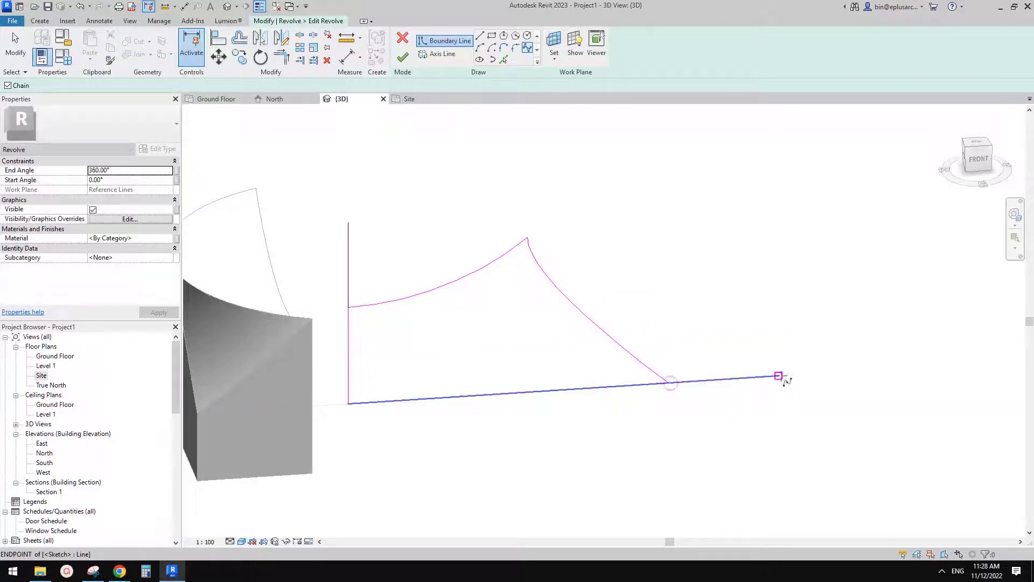
pyautogui.press('Escape')
# Move the spline's lower end to the base line's outer end and realign its middle control point vertically under the peak
pyautogui.click(650, 372)
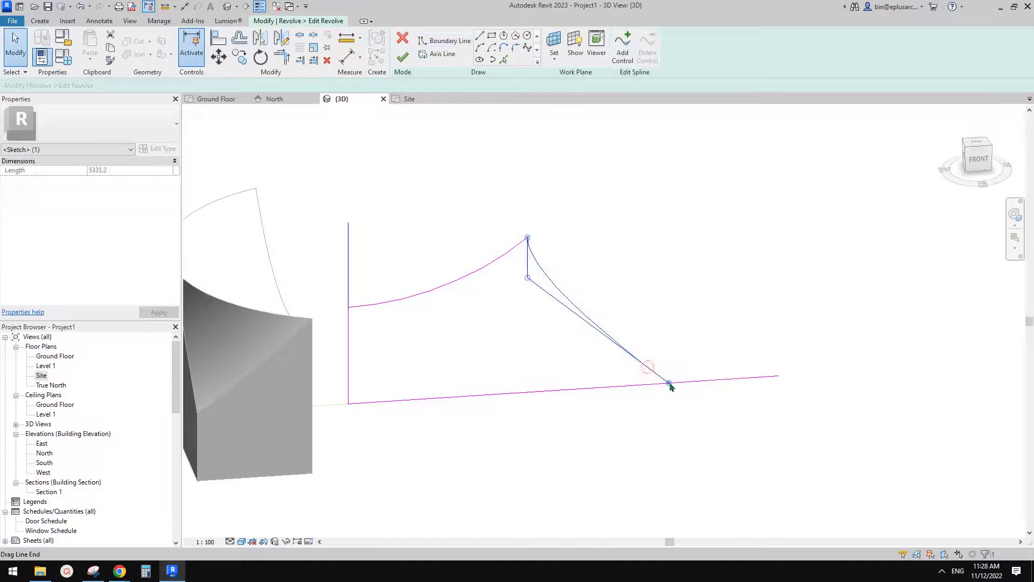
pyautogui.moveTo(669, 383); pyautogui.dragTo(780, 375)
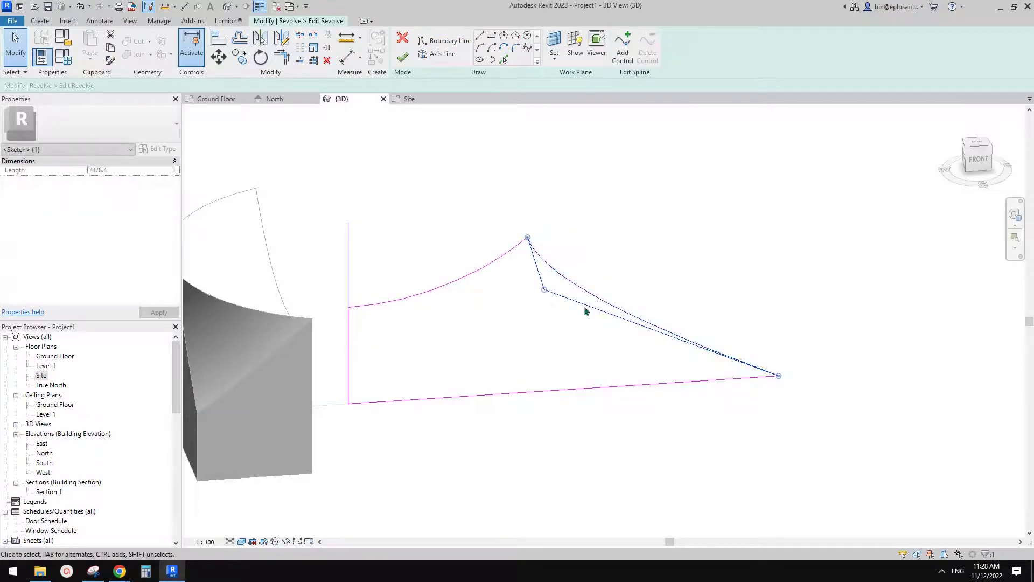
pyautogui.moveTo(544, 291); pyautogui.dragTo(527, 276)
pyautogui.keyDown('shift'); pyautogui.moveTo(548, 333); pyautogui.dragTo(521, 295, button='middle'); pyautogui.keyUp('shift')
pyautogui.moveTo(524, 265); pyautogui.dragTo(526, 266)
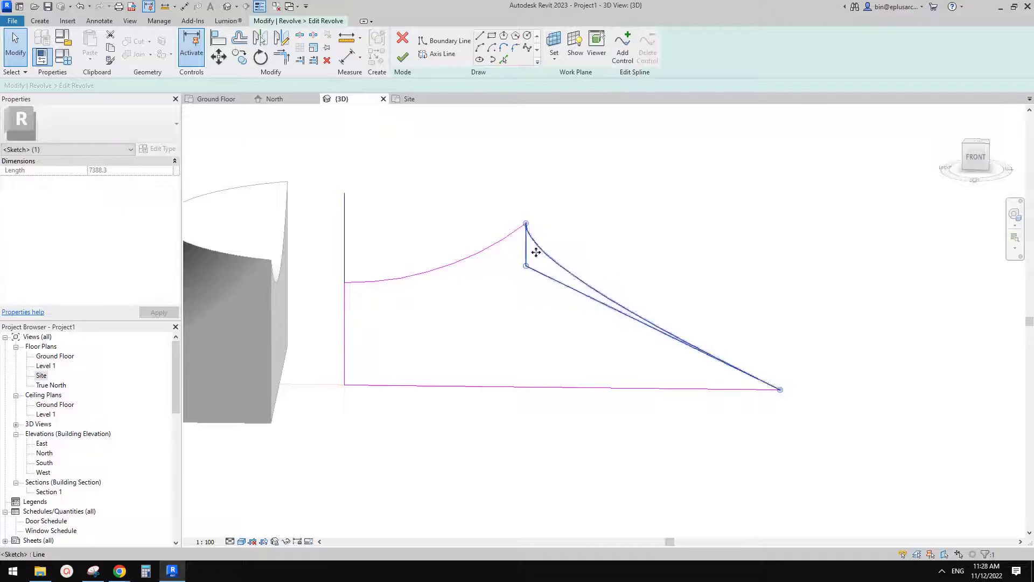
pyautogui.moveTo(536, 251); pyautogui.dragTo(534, 264, button='middle')
# Add a second control point to the spline, lower the control under the peak, and pull the added one onto the base line
pyautogui.click(626, 57)
pyautogui.click(636, 331)
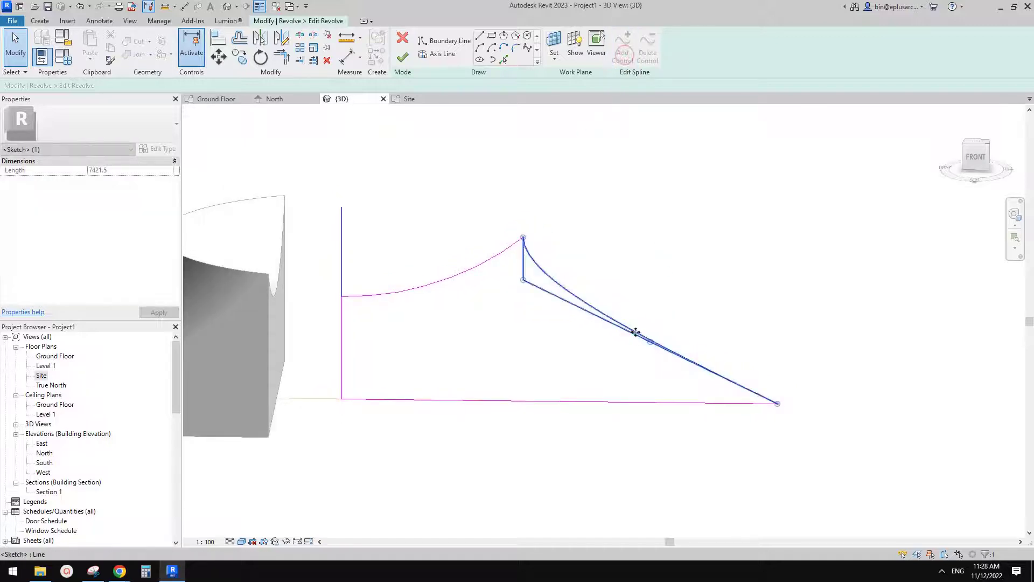
pyautogui.moveTo(635, 331); pyautogui.dragTo(633, 331, button='middle')
pyautogui.click(522, 286)
pyautogui.click(548, 280)
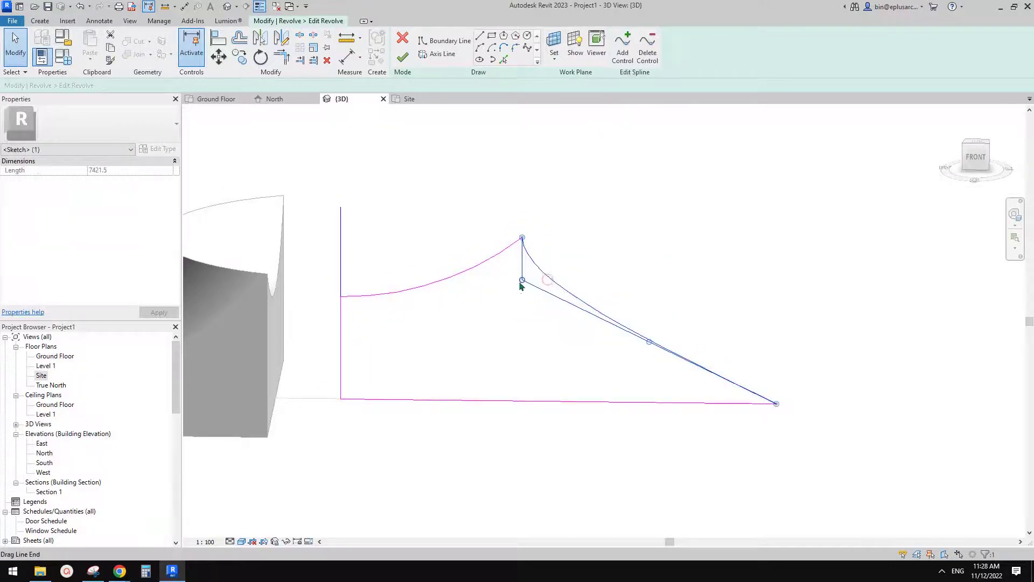
pyautogui.moveTo(522, 281)
pyautogui.mouseDown()
pyautogui.moveTo(522, 339)
pyautogui.moveTo(522, 289)
pyautogui.moveTo(520, 329)
pyautogui.mouseUp()
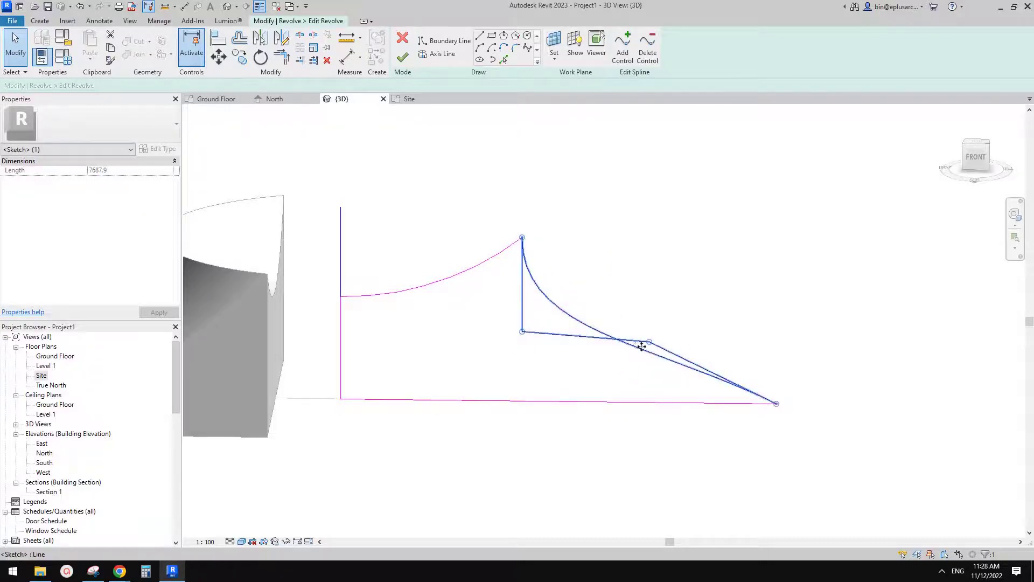
pyautogui.moveTo(649, 343); pyautogui.dragTo(611, 402)
pyautogui.press('Escape')
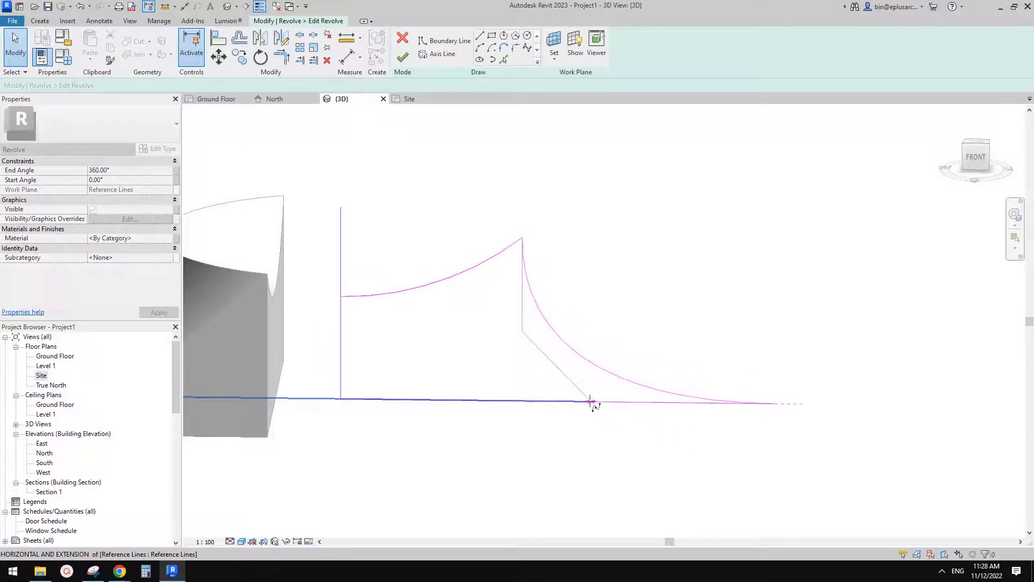
pyautogui.moveTo(591, 401); pyautogui.dragTo(586, 402)
# Move the spline's control point under the peak down onto the base line and try to finish the sketch
pyautogui.moveTo(523, 332); pyautogui.dragTo(522, 401)
pyautogui.moveTo(557, 403); pyautogui.dragTo(645, 278, button='middle')
pyautogui.moveTo(771, 233); pyautogui.dragTo(762, 254, button='middle')
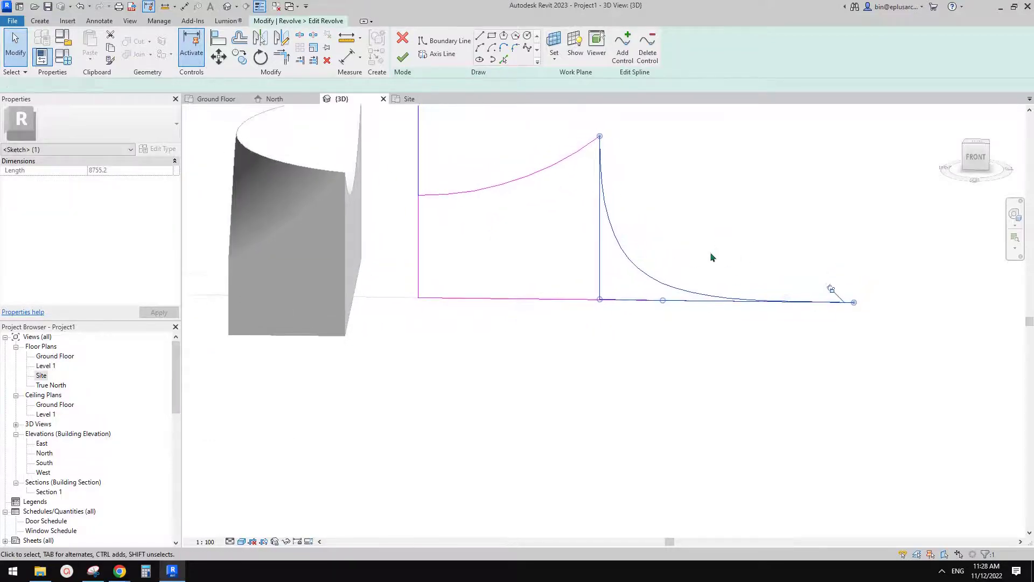
pyautogui.click(711, 257)
pyautogui.click(403, 57)
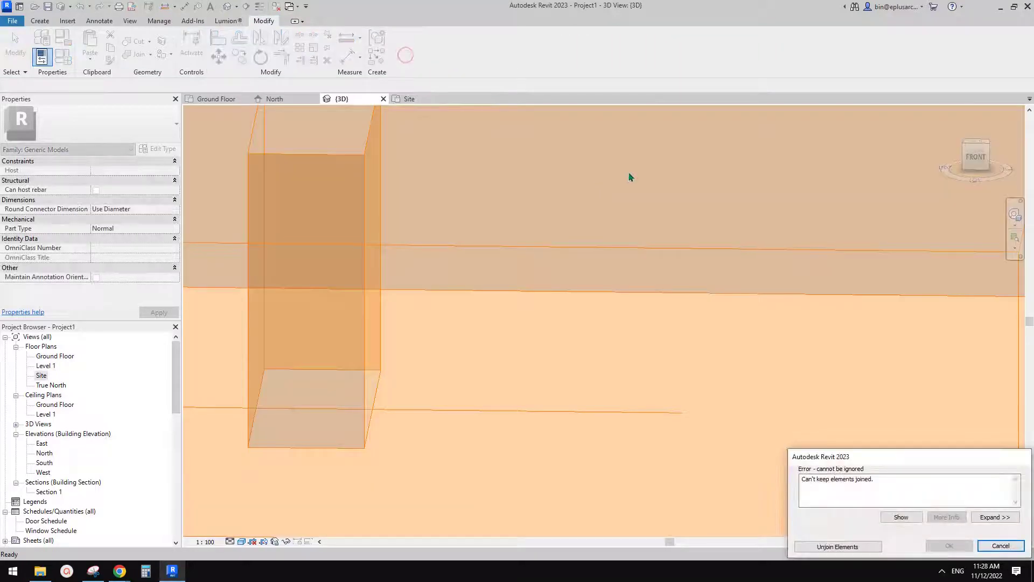
pyautogui.press('Escape')
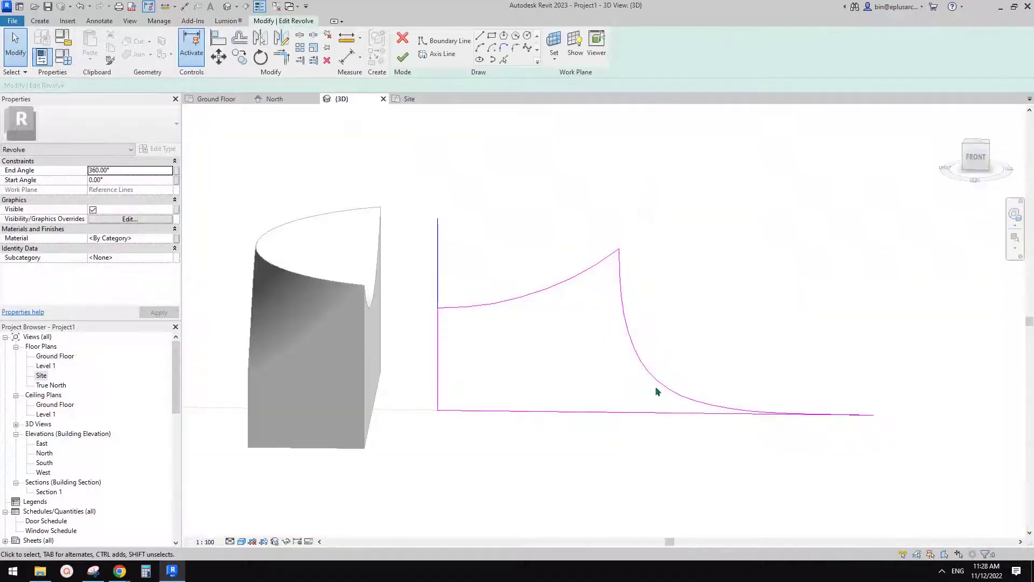
# Raise the spline's control point under the peak slightly above the base line and finish the revolve's profile edit
pyautogui.click(656, 392)
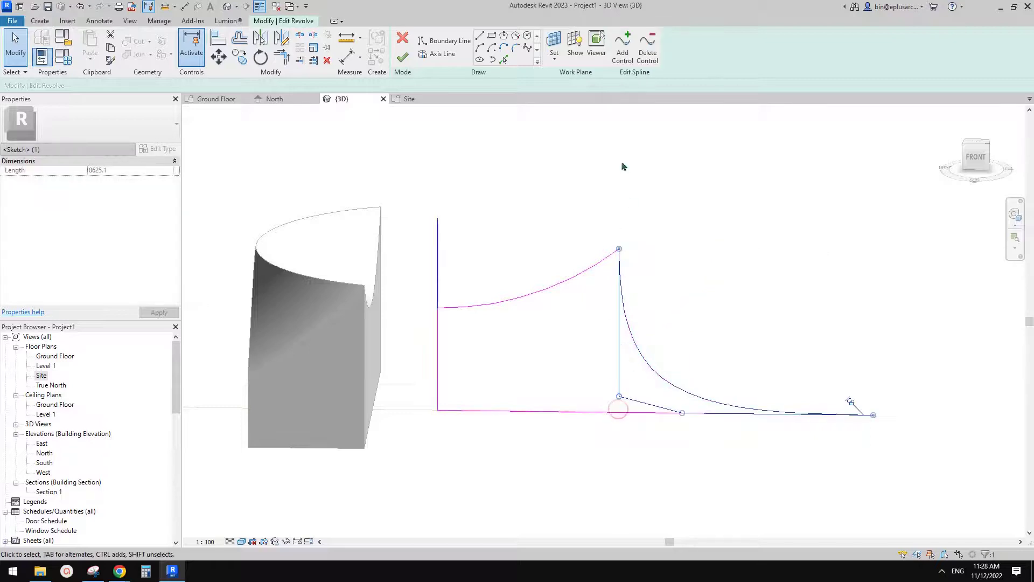
pyautogui.click(403, 57)
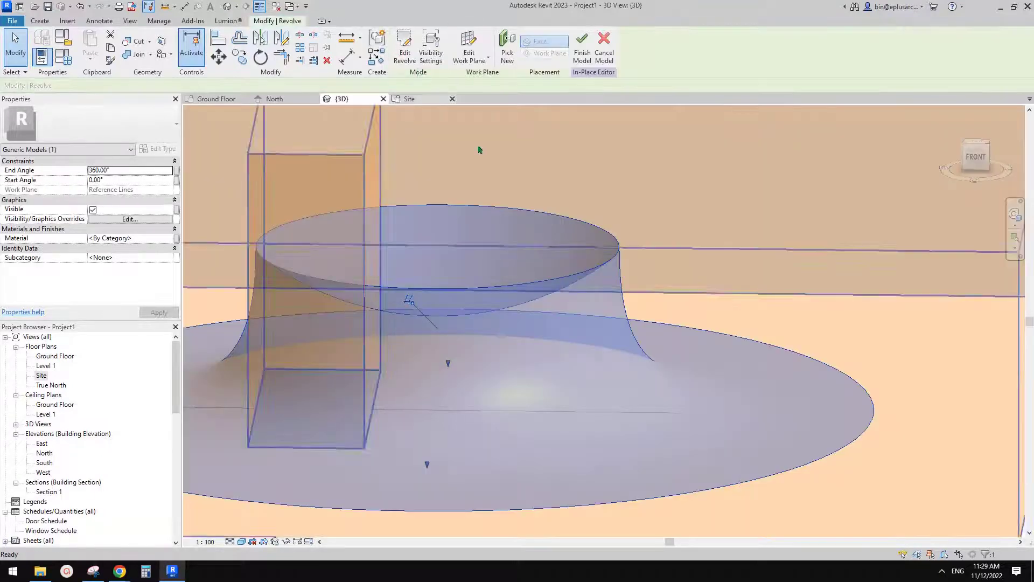
pyautogui.click(763, 215)
# Examine the cut roof form from its front-left corner against the reference photos in the Google Docs document, and return to Revit
pyautogui.scroll(-3, 762, 212)
pyautogui.keyDown('shift'); pyautogui.moveTo(623, 254); pyautogui.dragTo(678, 256, button='middle'); pyautogui.keyUp('shift')
pyautogui.scroll(2, 700, 291)
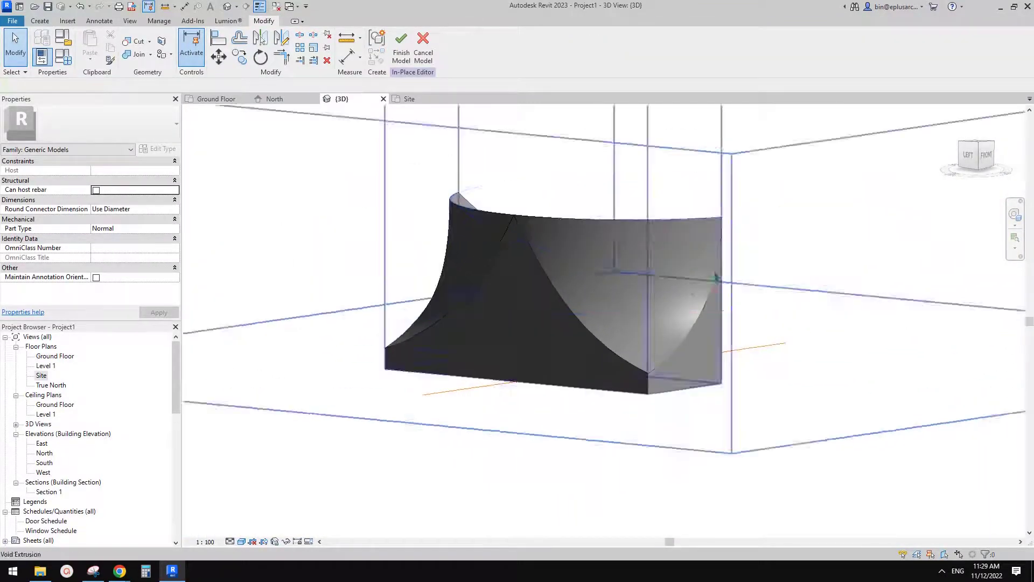
pyautogui.keyDown('shift'); pyautogui.moveTo(728, 230); pyautogui.dragTo(669, 347, button='middle'); pyautogui.keyUp('shift')
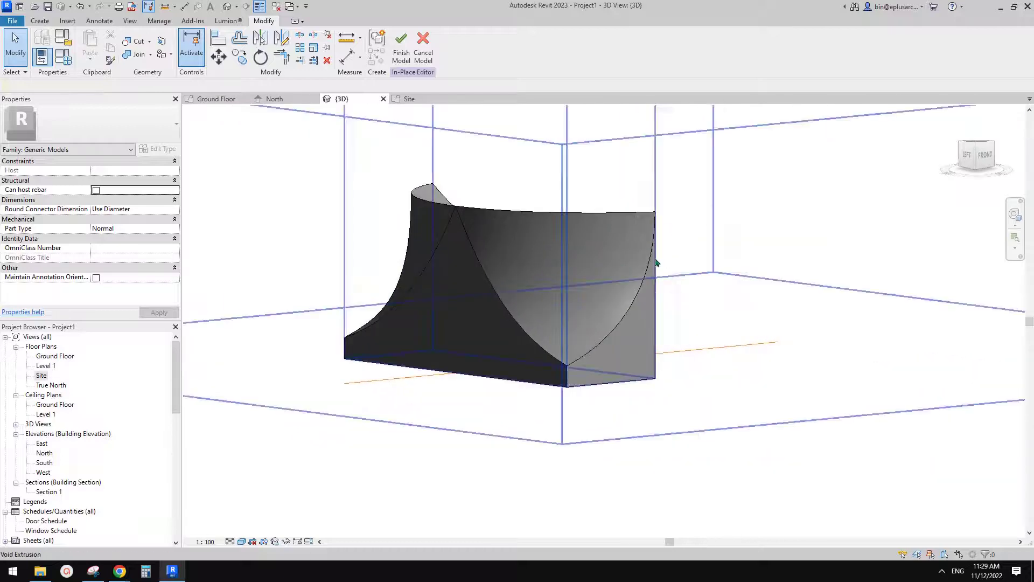
pyautogui.moveTo(119, 571)
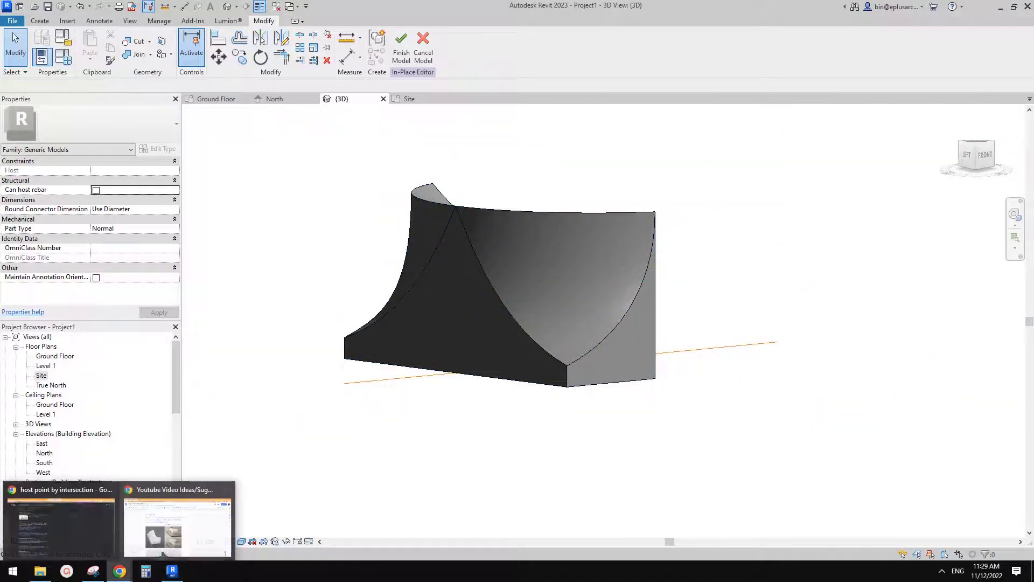
pyautogui.click(216, 512)
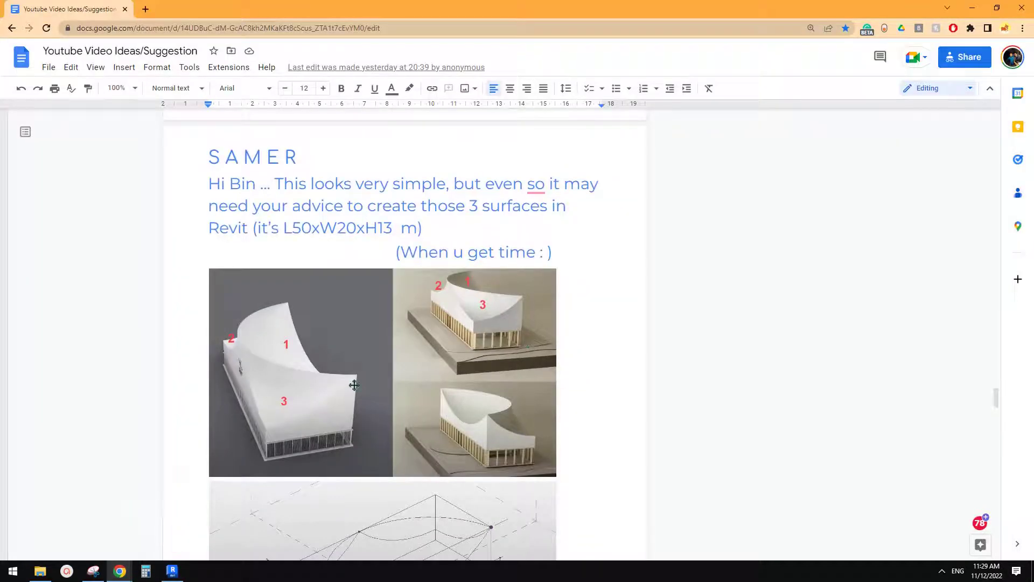
pyautogui.click(171, 570)
# Compare the roof's left face and front corner with surfaces 1, 2 and 3 in the reference photos
pyautogui.keyDown('shift'); pyautogui.moveTo(612, 385); pyautogui.dragTo(616, 267, button='middle'); pyautogui.keyUp('shift')
pyautogui.scroll(3, 739, 370)
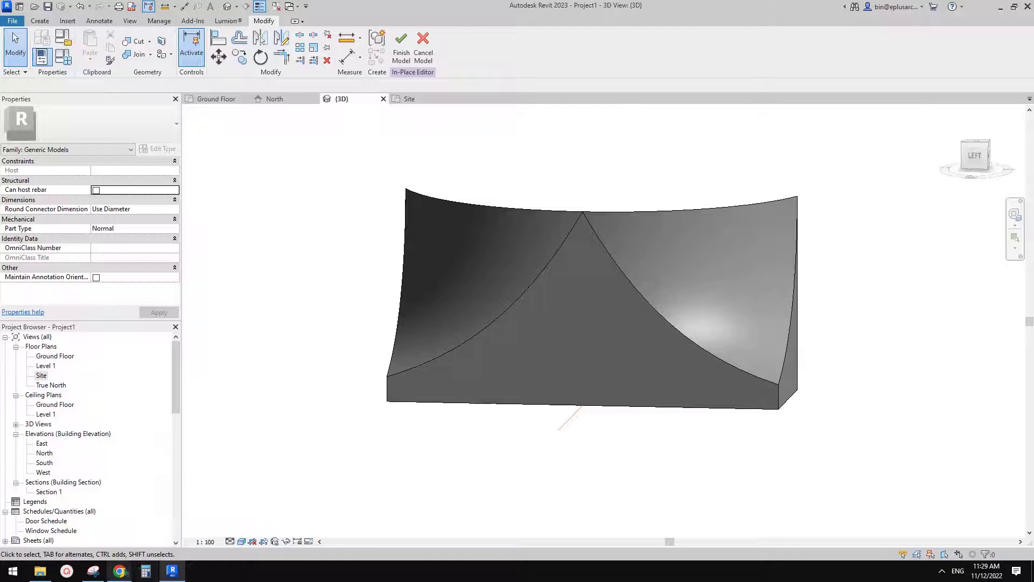
pyautogui.moveTo(120, 570)
pyautogui.click(174, 530)
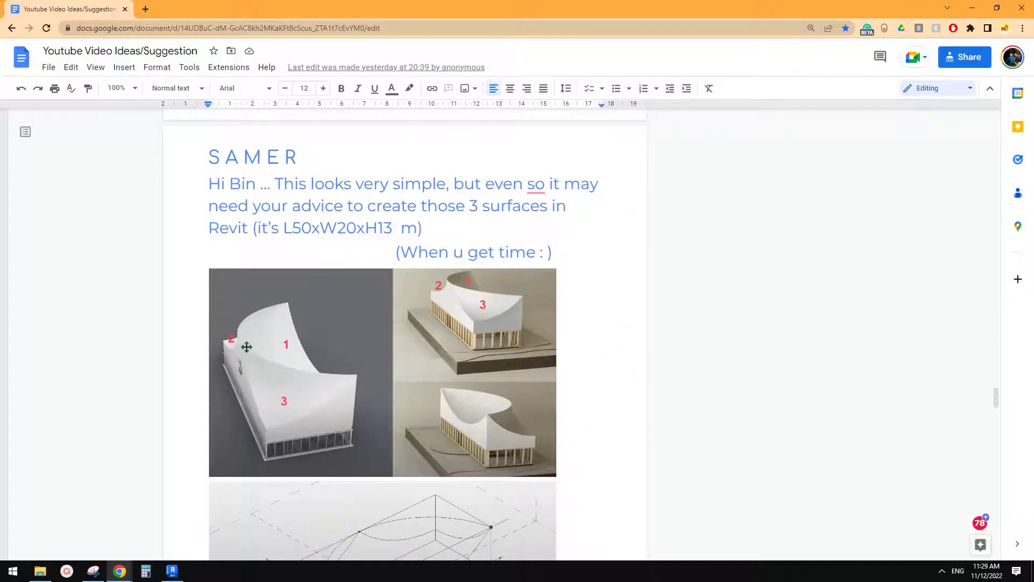
pyautogui.click(181, 576)
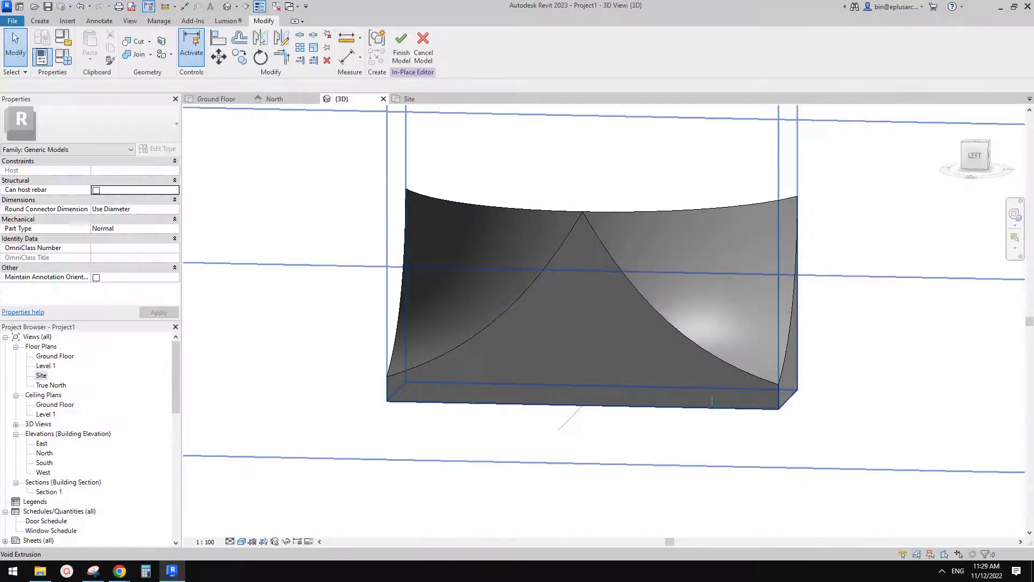
pyautogui.scroll(-3, 639, 284)
pyautogui.keyDown('shift'); pyautogui.moveTo(639, 284); pyautogui.dragTo(657, 379, button='middle'); pyautogui.keyUp('shift')
pyautogui.moveTo(119, 570)
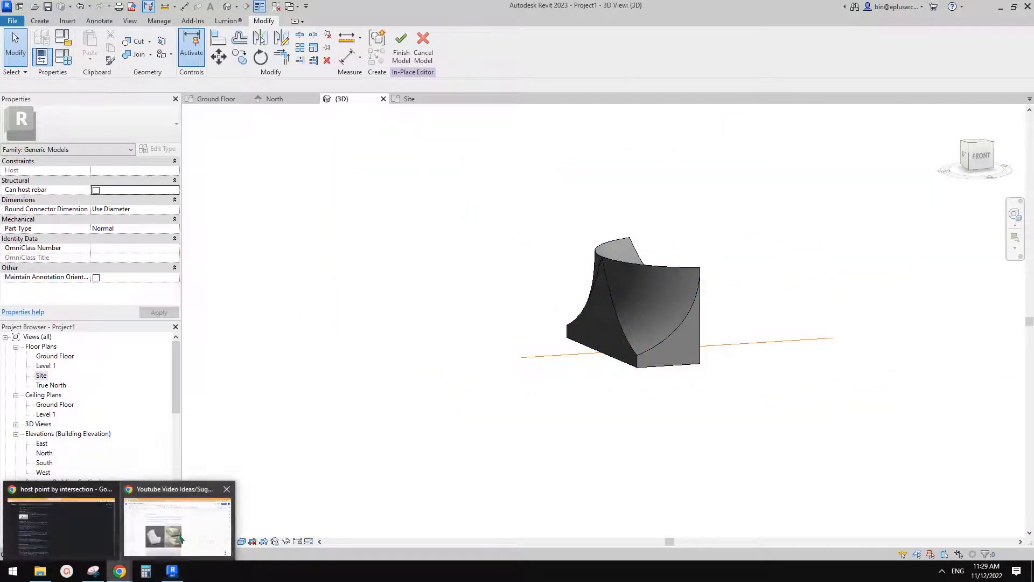
pyautogui.click(175, 525)
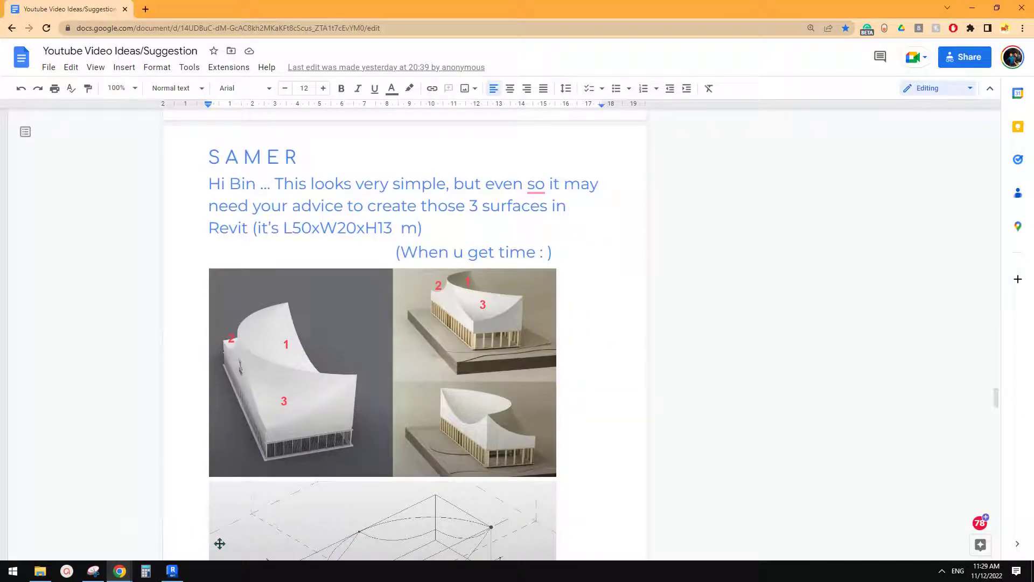
pyautogui.click(172, 572)
# Inspect the void extrusion around the revolve, then review the revolve's profile sketch and finish it without edits
pyautogui.keyDown('shift'); pyautogui.moveTo(757, 324); pyautogui.dragTo(604, 400, button='middle'); pyautogui.keyUp('shift')
pyautogui.click(686, 397)
pyautogui.scroll(2, 685, 397)
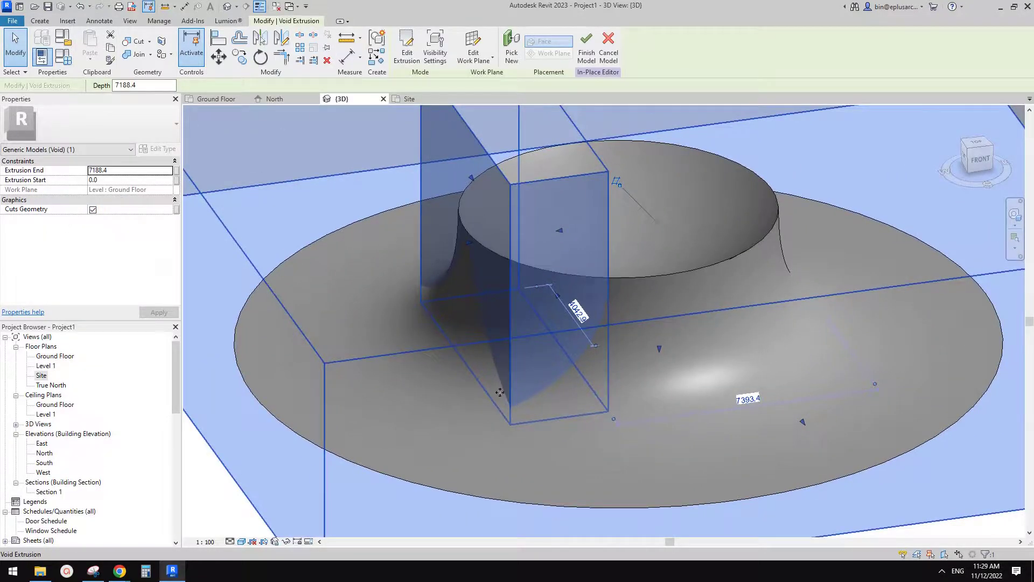
pyautogui.keyDown('shift'); pyautogui.moveTo(500, 392); pyautogui.dragTo(683, 356, button='middle'); pyautogui.keyUp('shift')
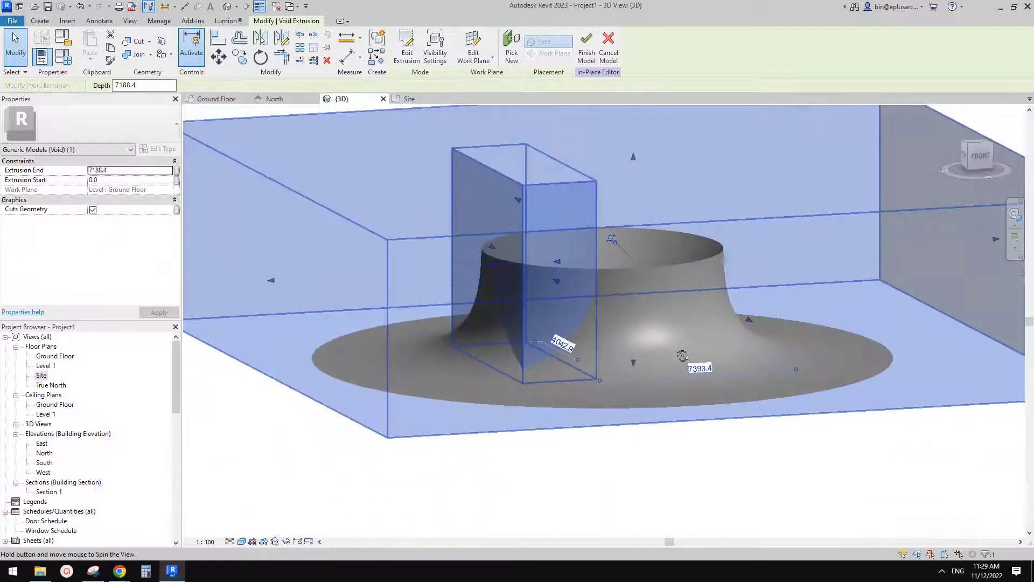
pyautogui.click(620, 297)
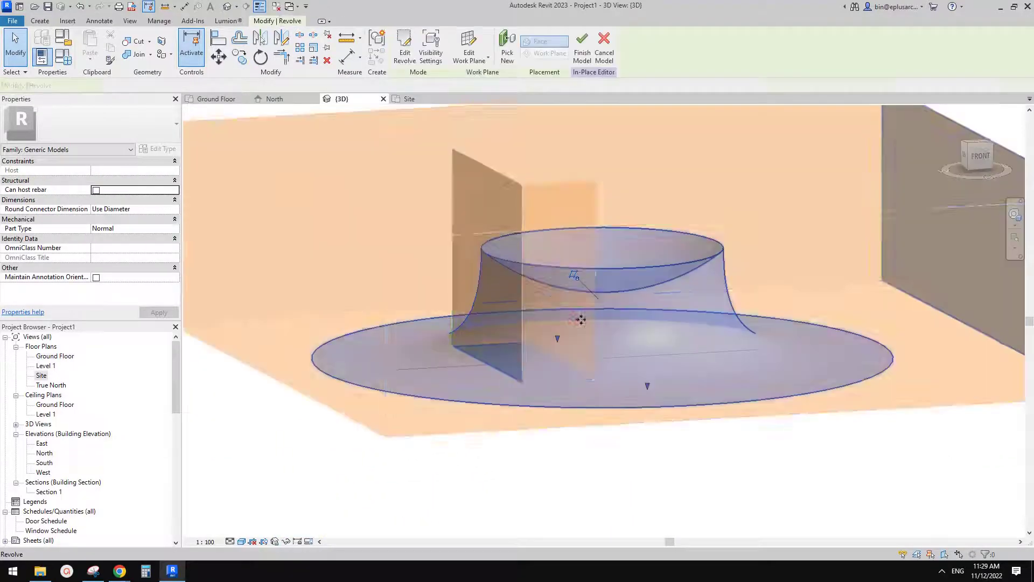
pyautogui.click(404, 49)
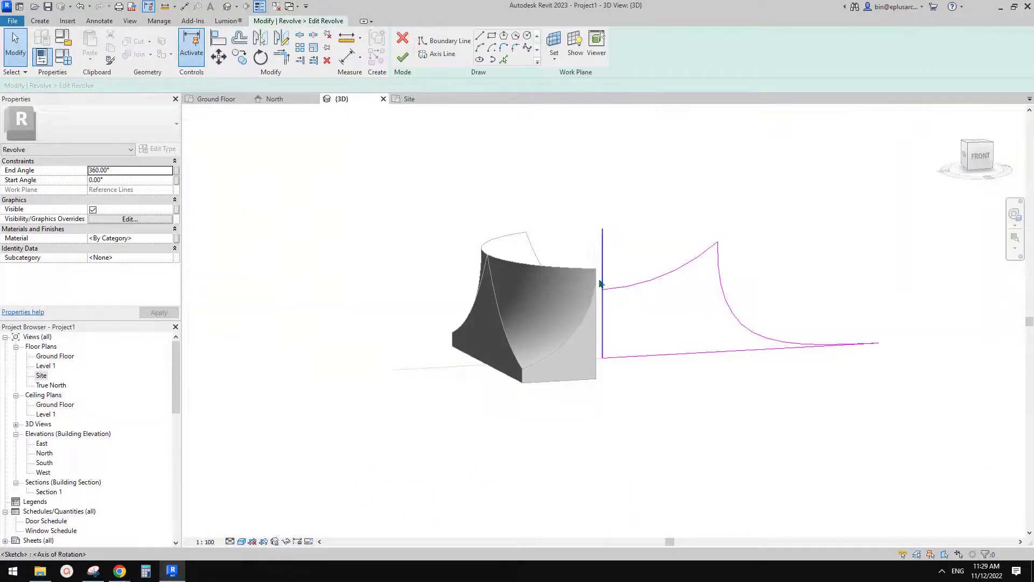
pyautogui.moveTo(786, 308); pyautogui.dragTo(765, 308, button='middle')
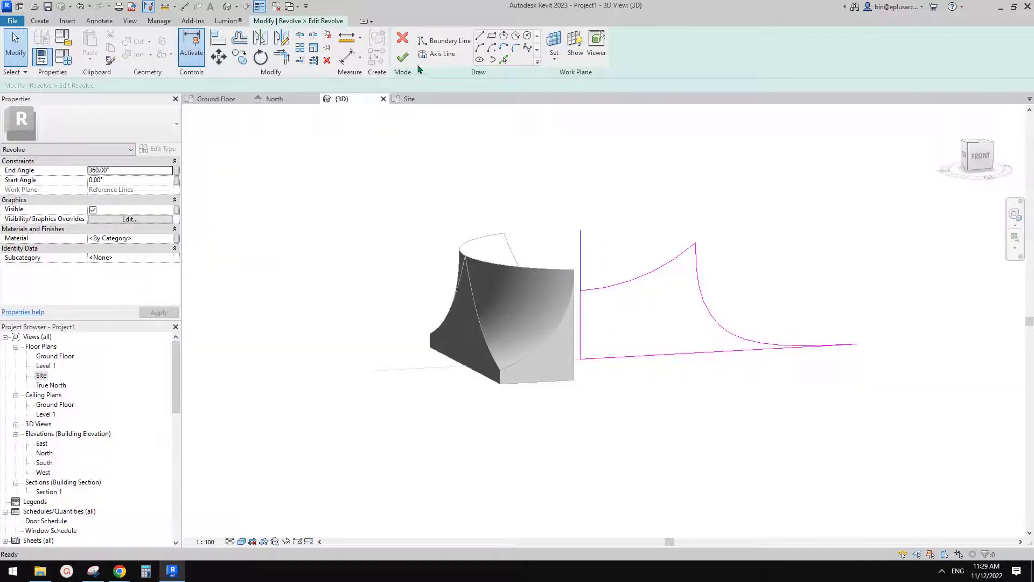
pyautogui.click(403, 57)
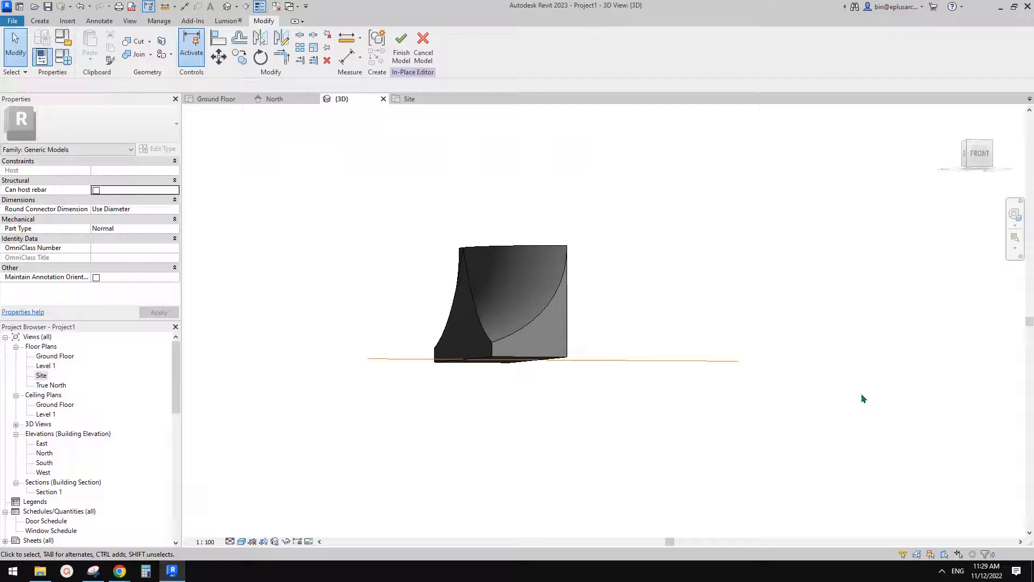
# Check the cut form's straight right side and front against the reference photos in the browser, and return to Revit
pyautogui.keyDown('shift'); pyautogui.moveTo(861, 393); pyautogui.dragTo(655, 448, button='middle'); pyautogui.keyUp('shift')
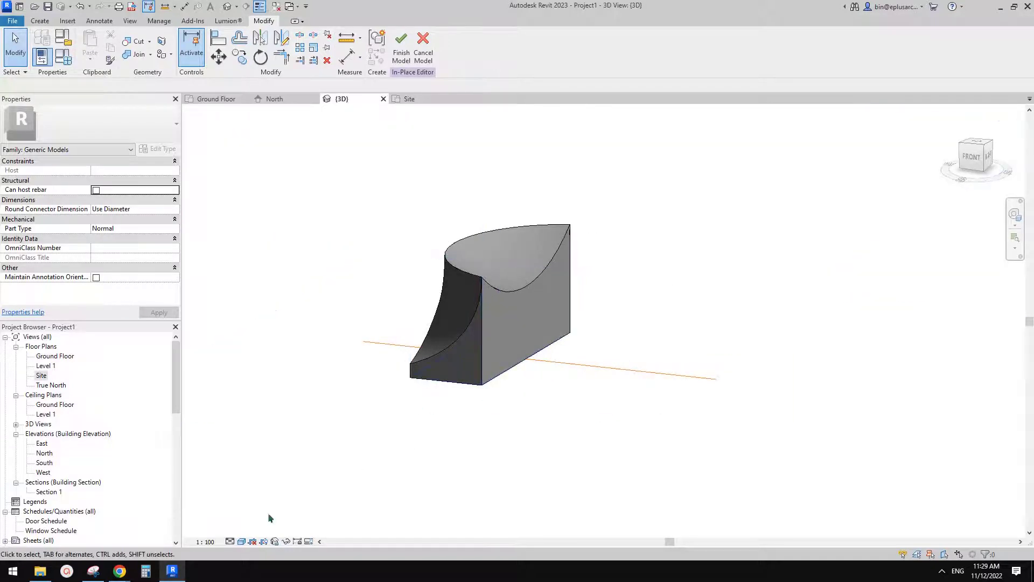
pyautogui.moveTo(120, 571)
pyautogui.click(182, 526)
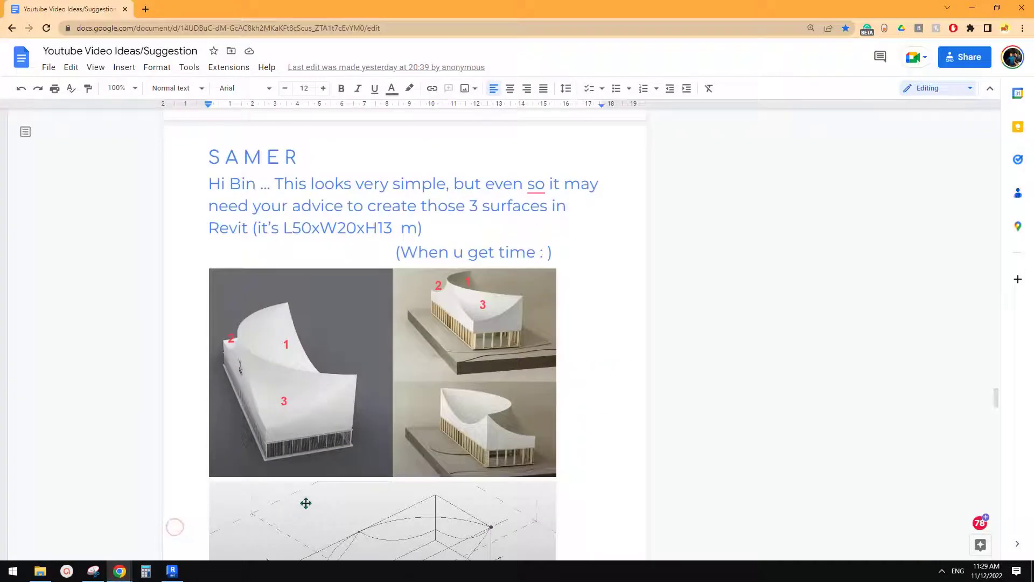
pyautogui.click(173, 572)
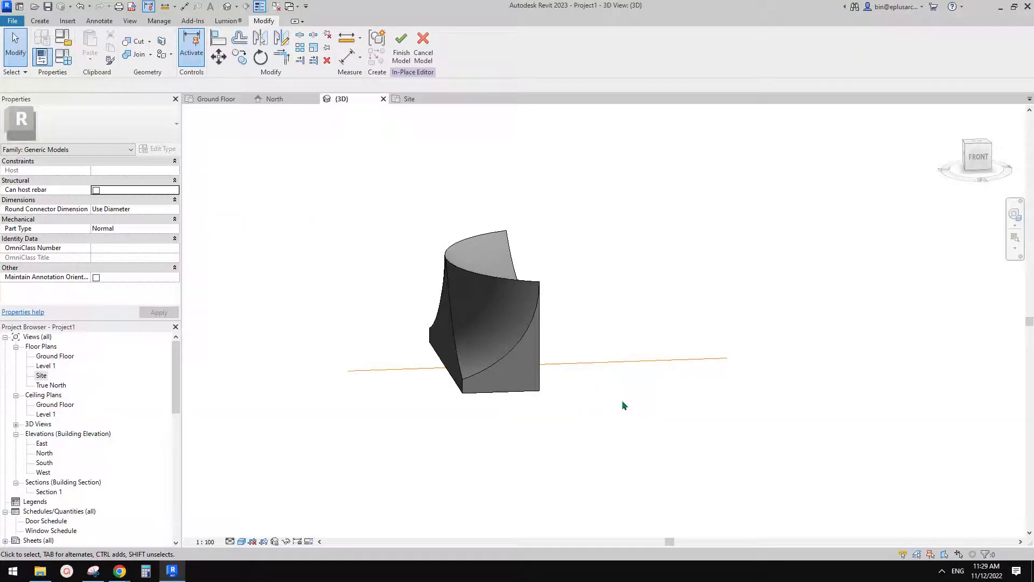